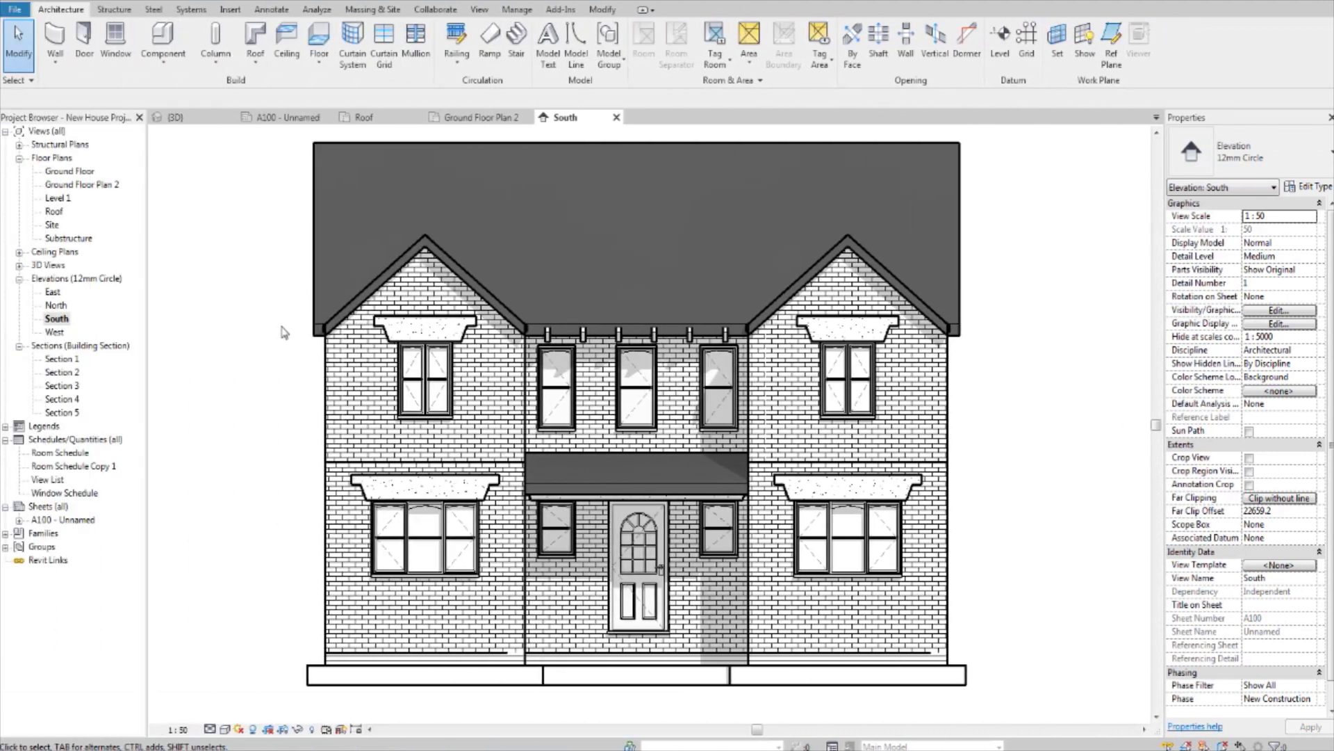
Pan the shaded South elevation slightly left to frame the house
middle_drag(318, 358, 304, 357)
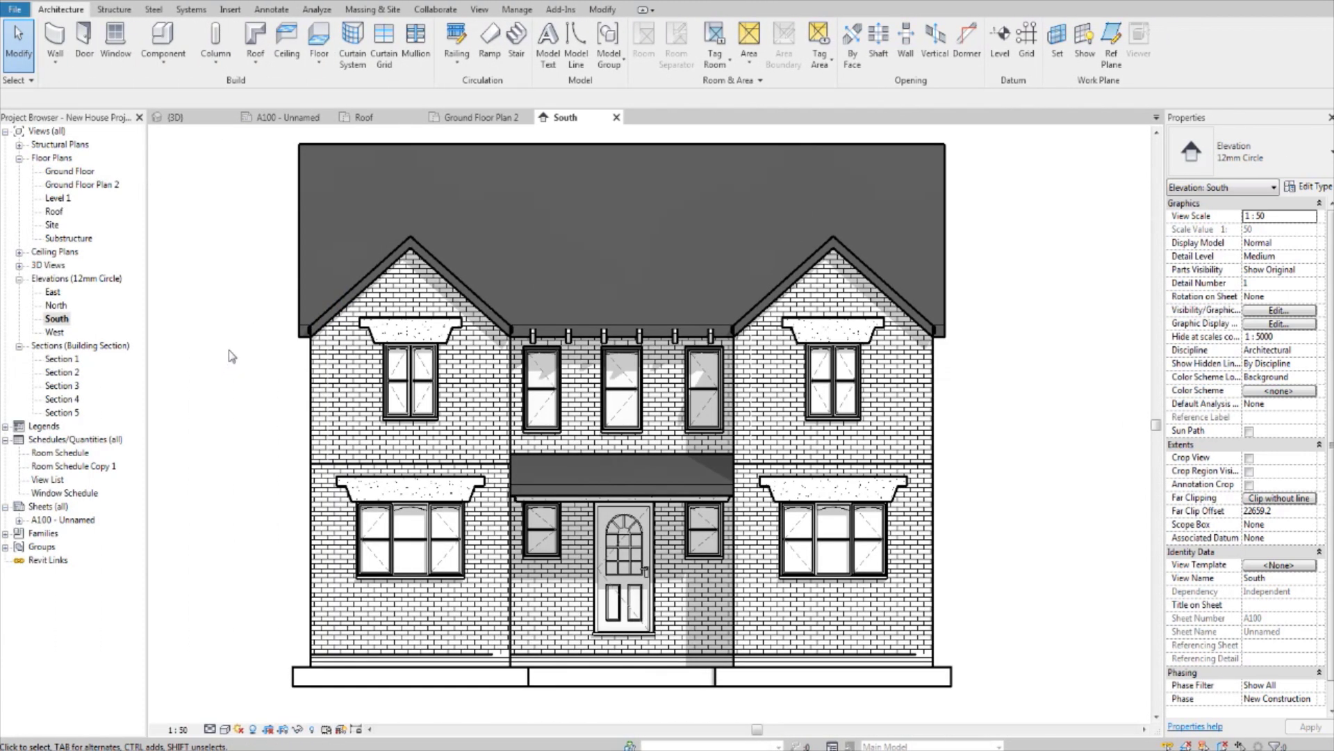
Open sheet A100, skip the save reminder, and review the South viewport at 1 : 50
double_click(73, 520)
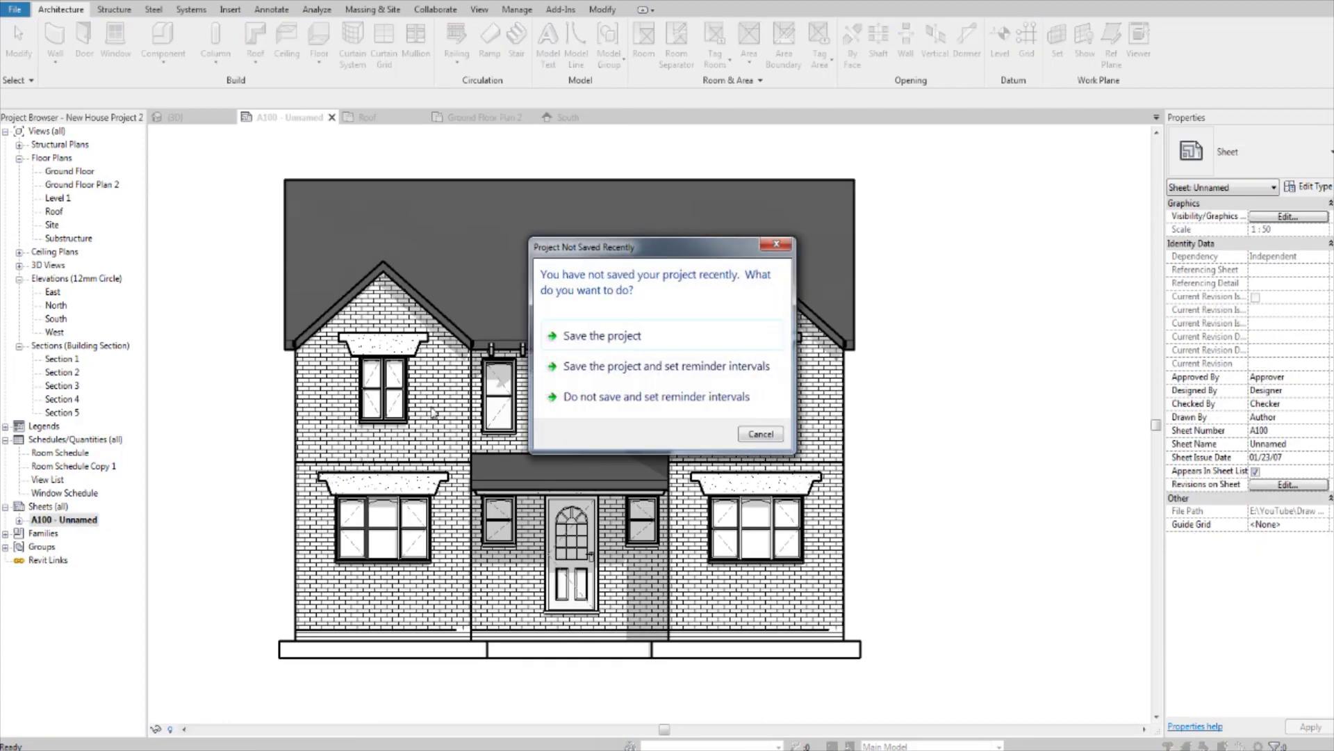
click(748, 435)
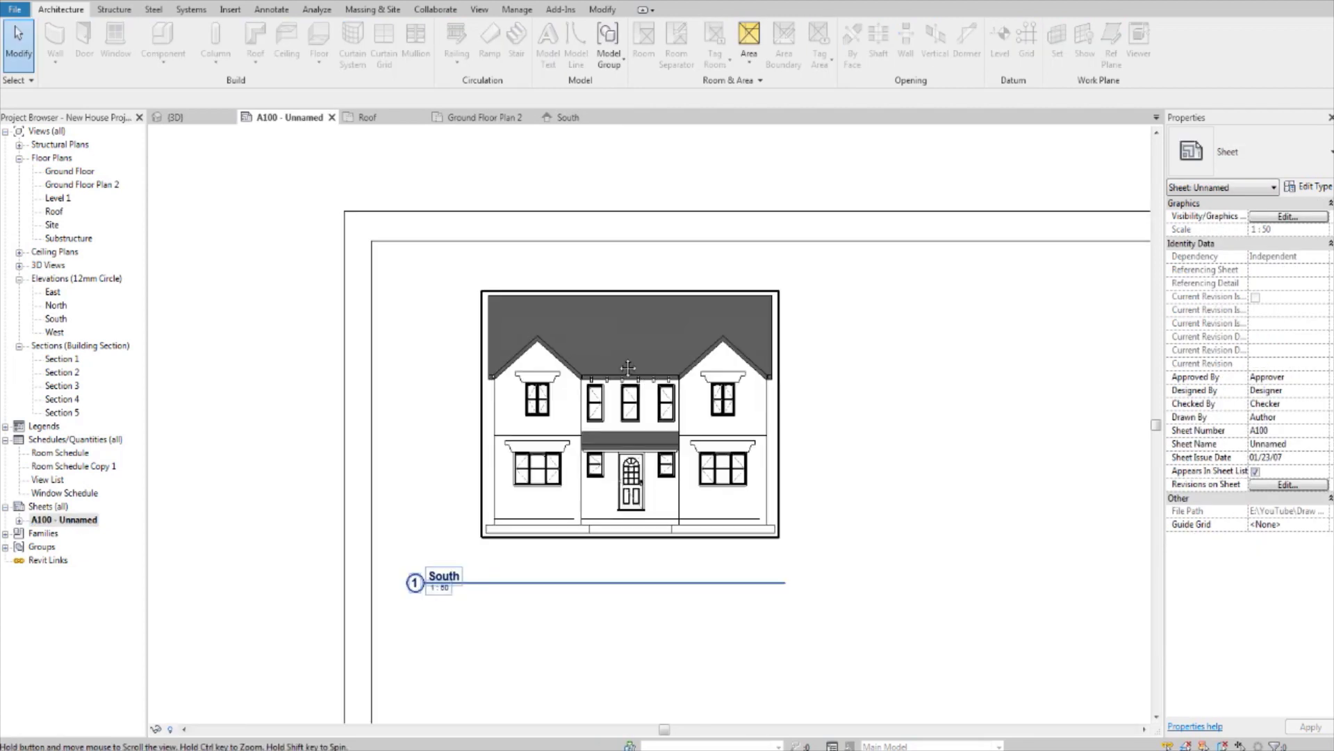
scroll(685, 390, down, 3)
scroll(682, 384, up, 5)
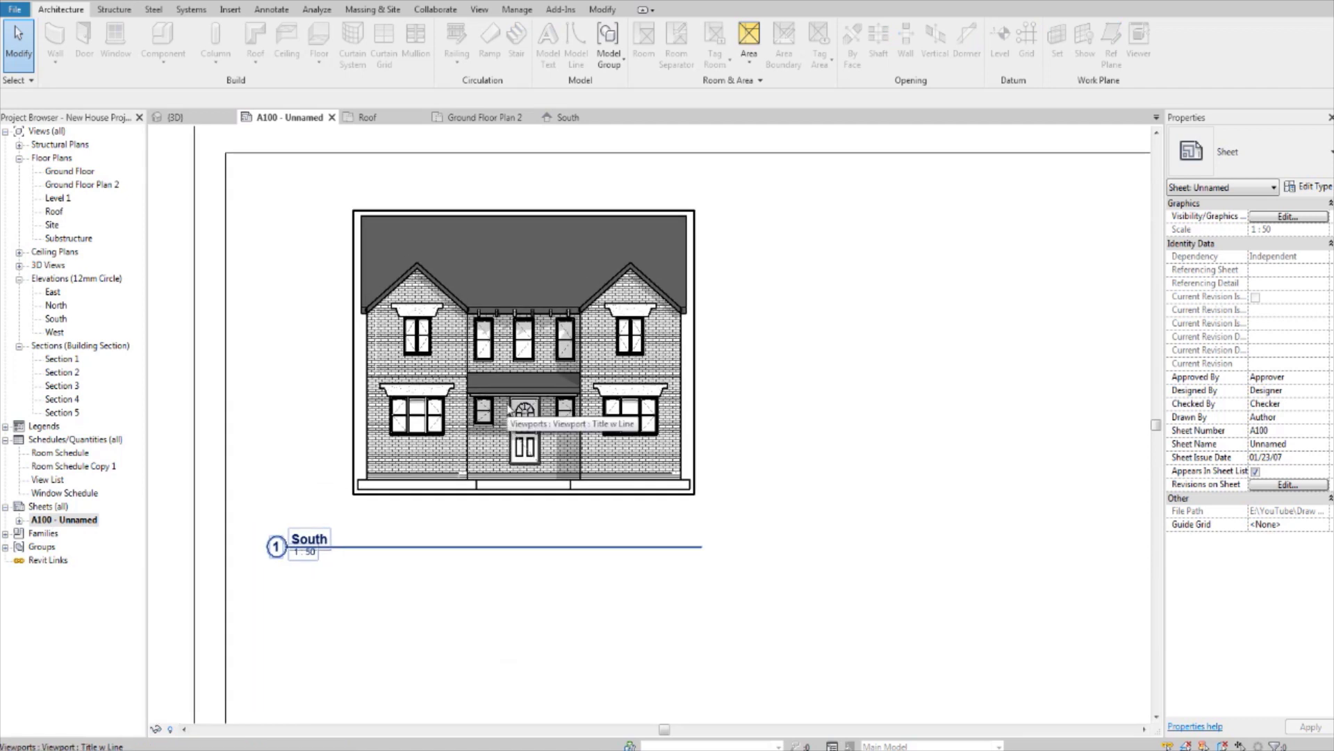
click(332, 367)
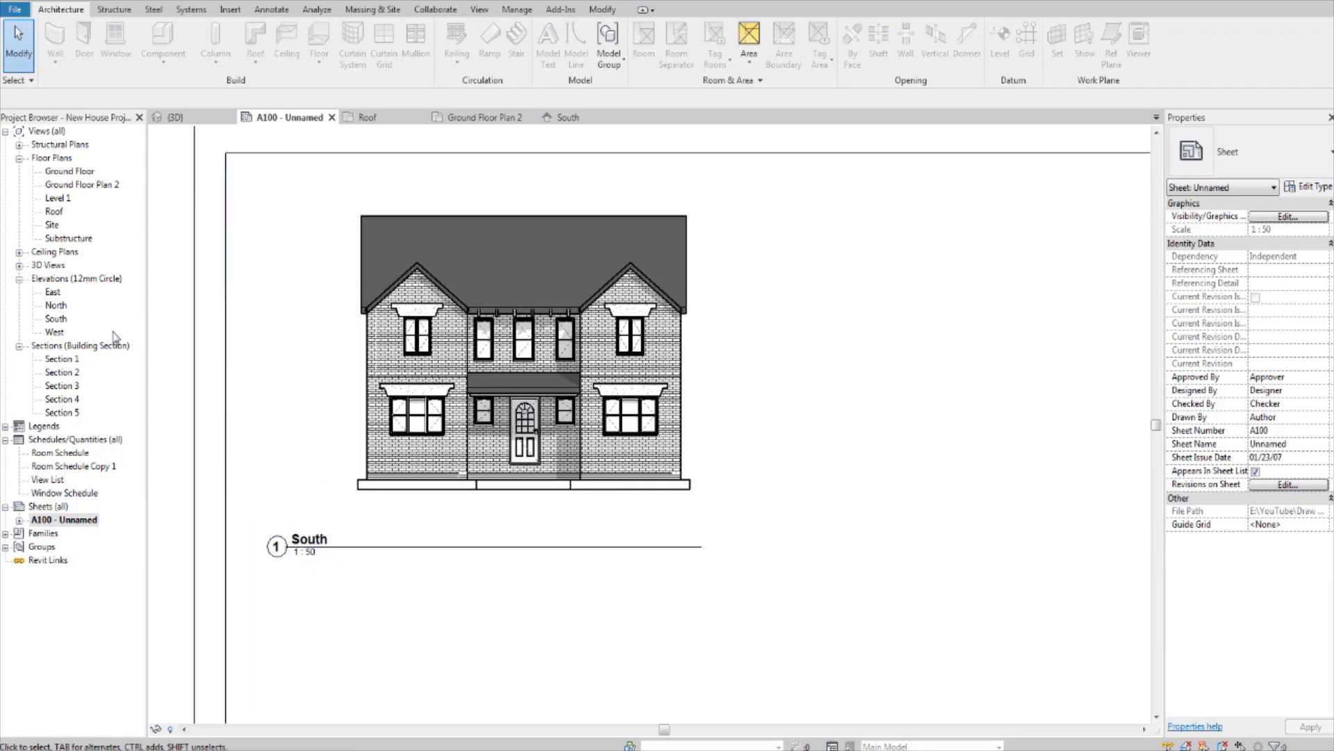
Open the North elevation and set its view scale to 1 : 50
double_click(57, 305)
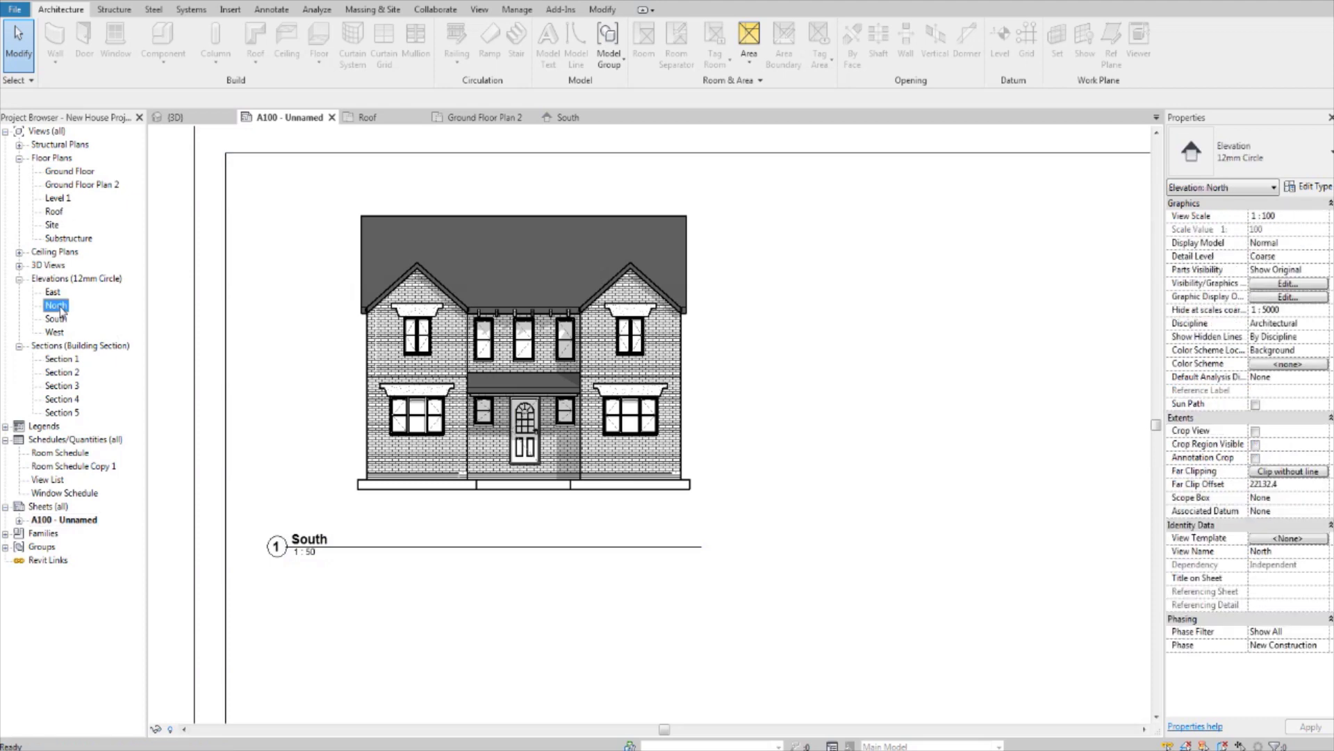
middle_drag(573, 348, 527, 327)
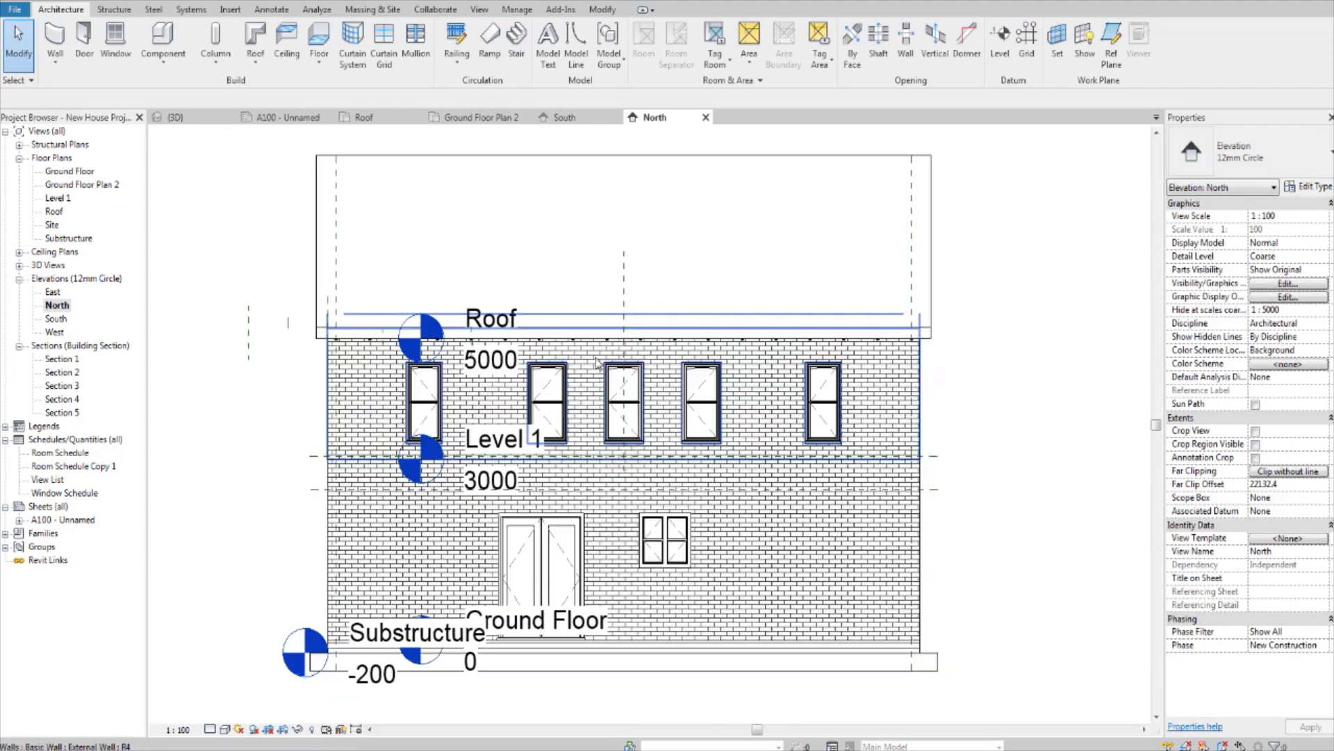
middle_drag(588, 391, 575, 362)
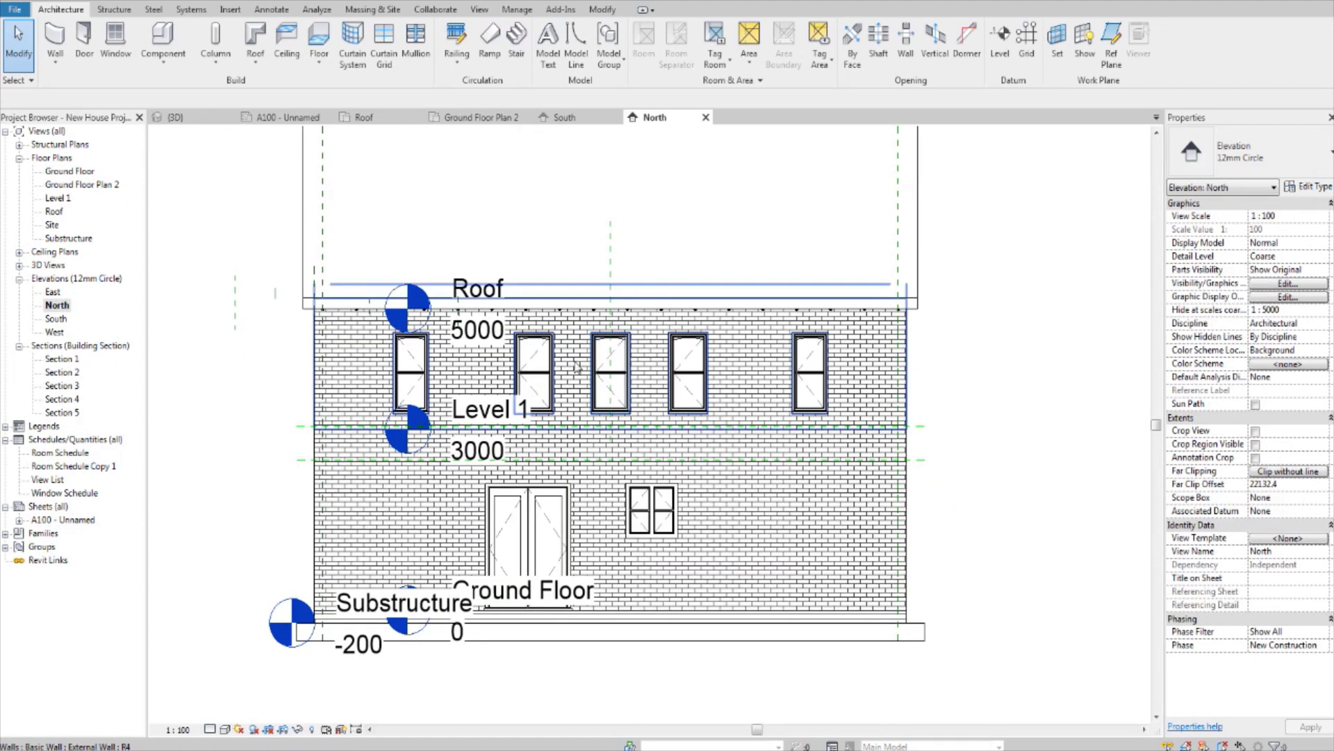
click(176, 729)
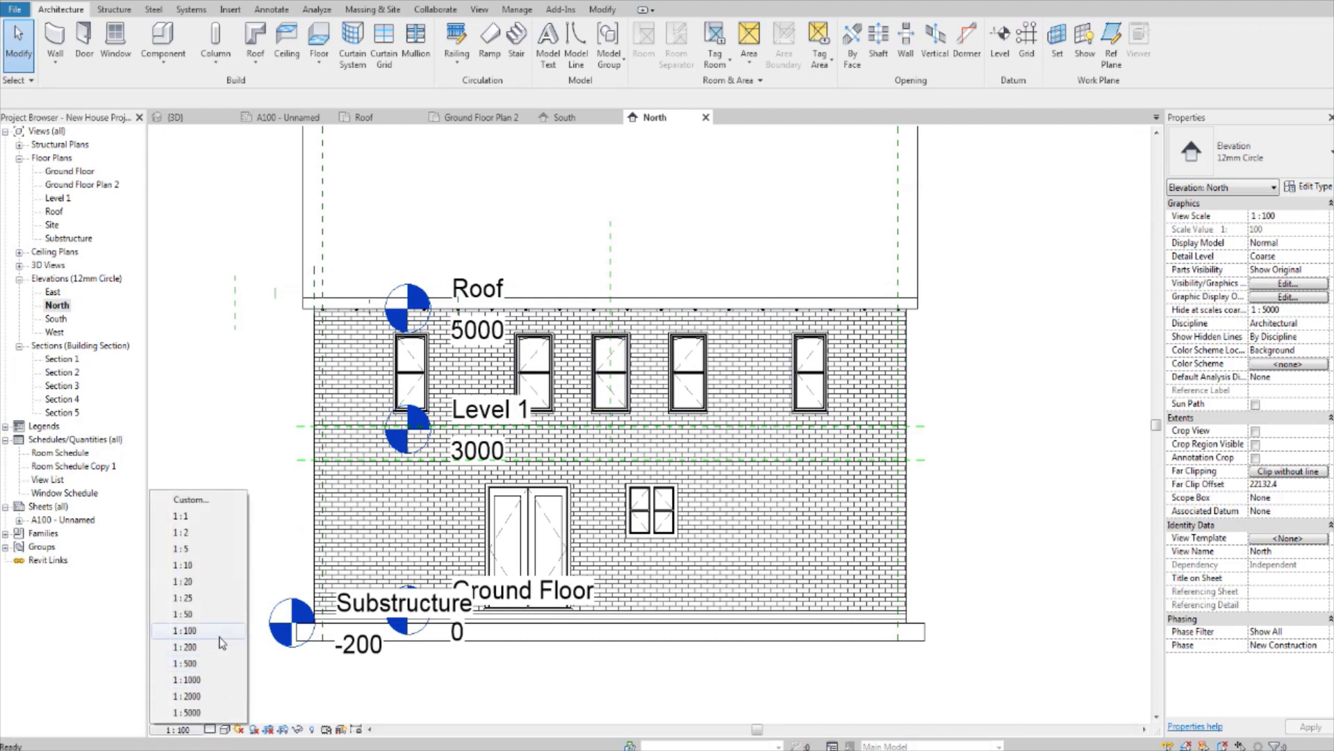
click(204, 616)
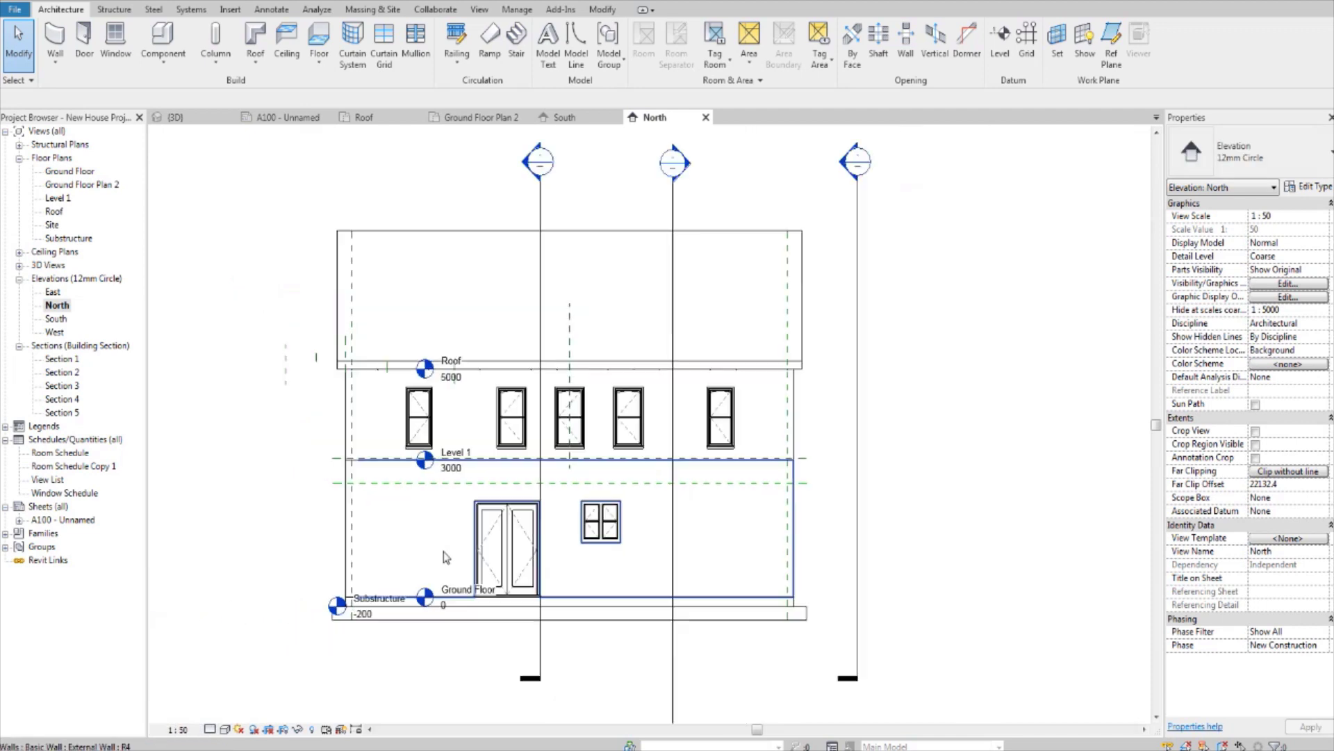
Select all section lines visible in the North view and hide them
click(539, 208)
right_click(540, 209)
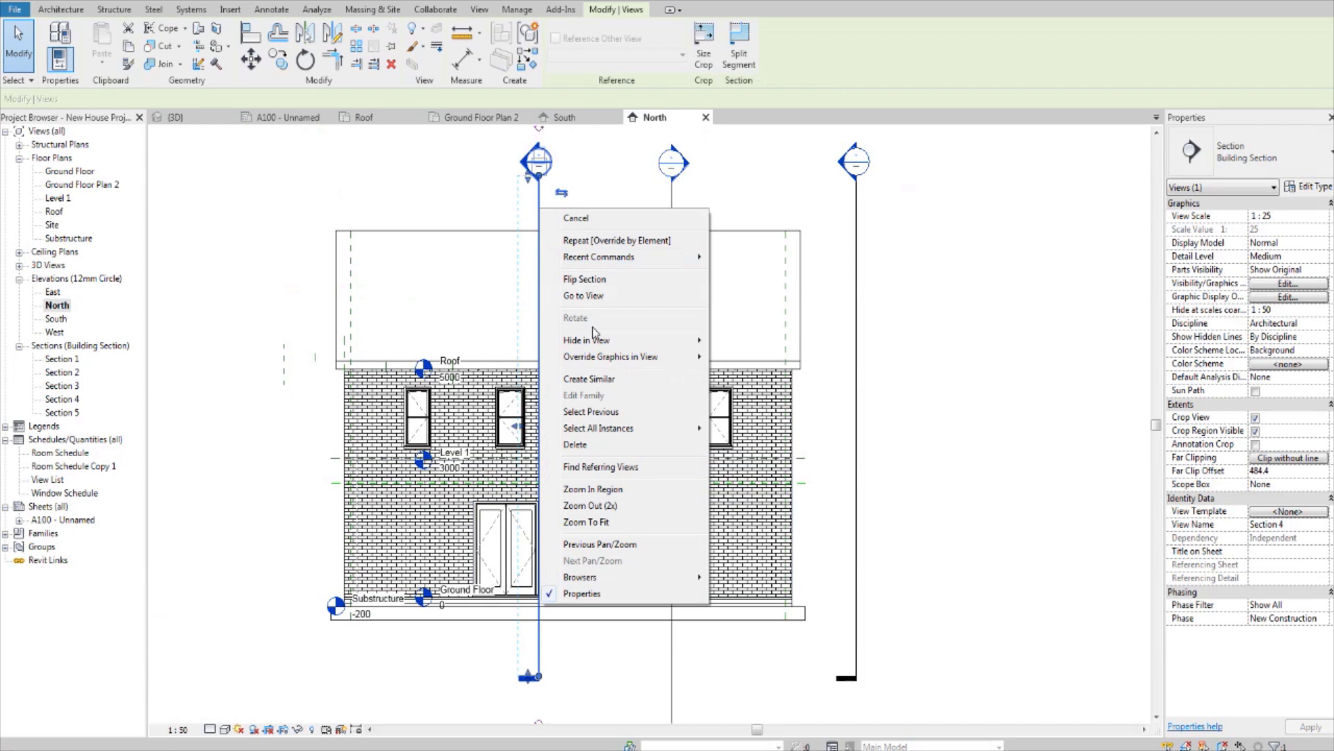
mouse_move(629, 429)
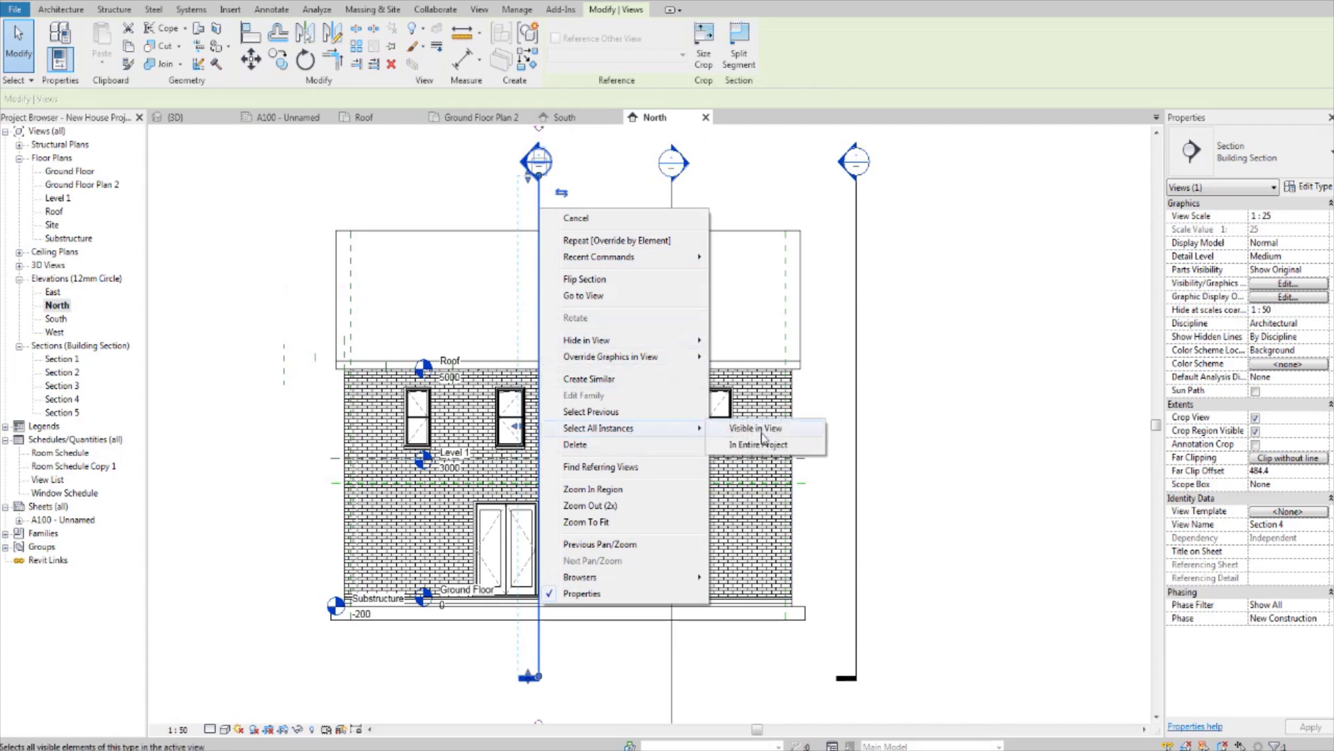
click(764, 430)
middle_drag(741, 420, 719, 408)
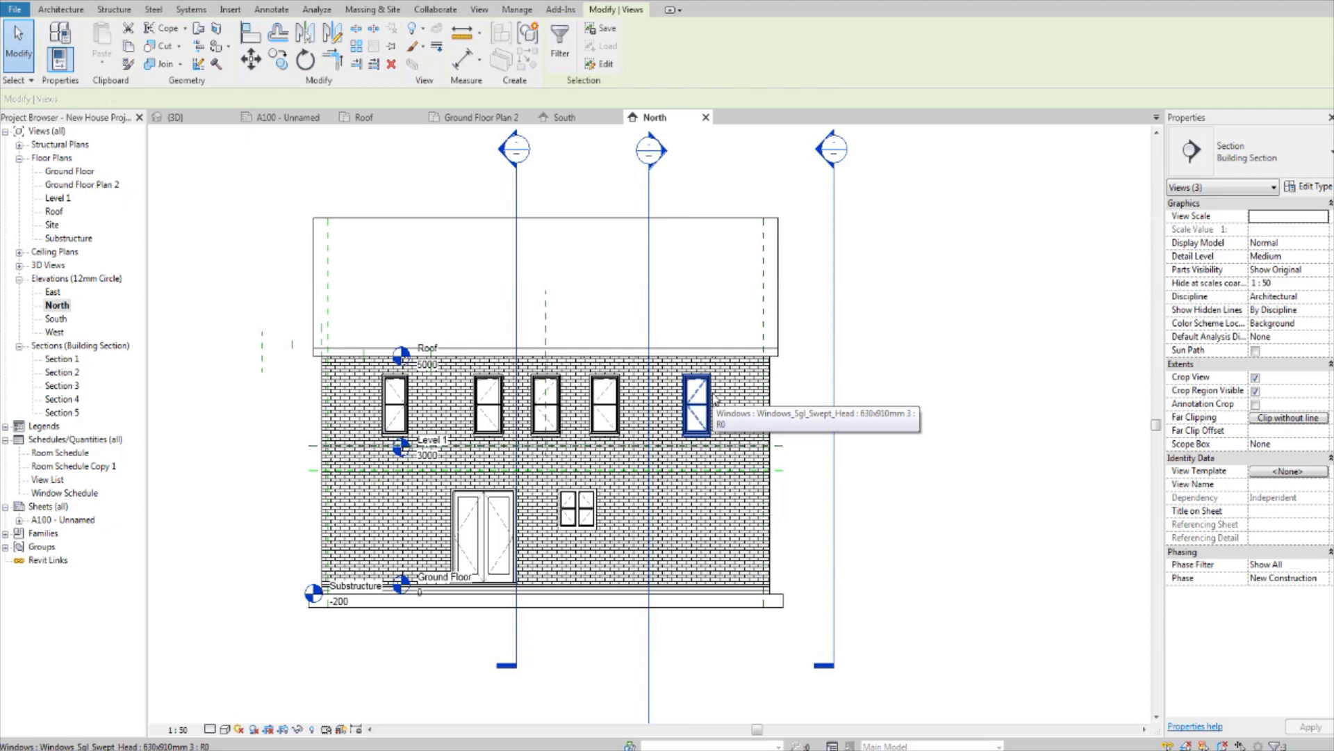
key(e)
key(h)
Select all four level markers visible in the view and hide them
middle_drag(700, 396, 710, 400)
scroll(379, 437, up, 3)
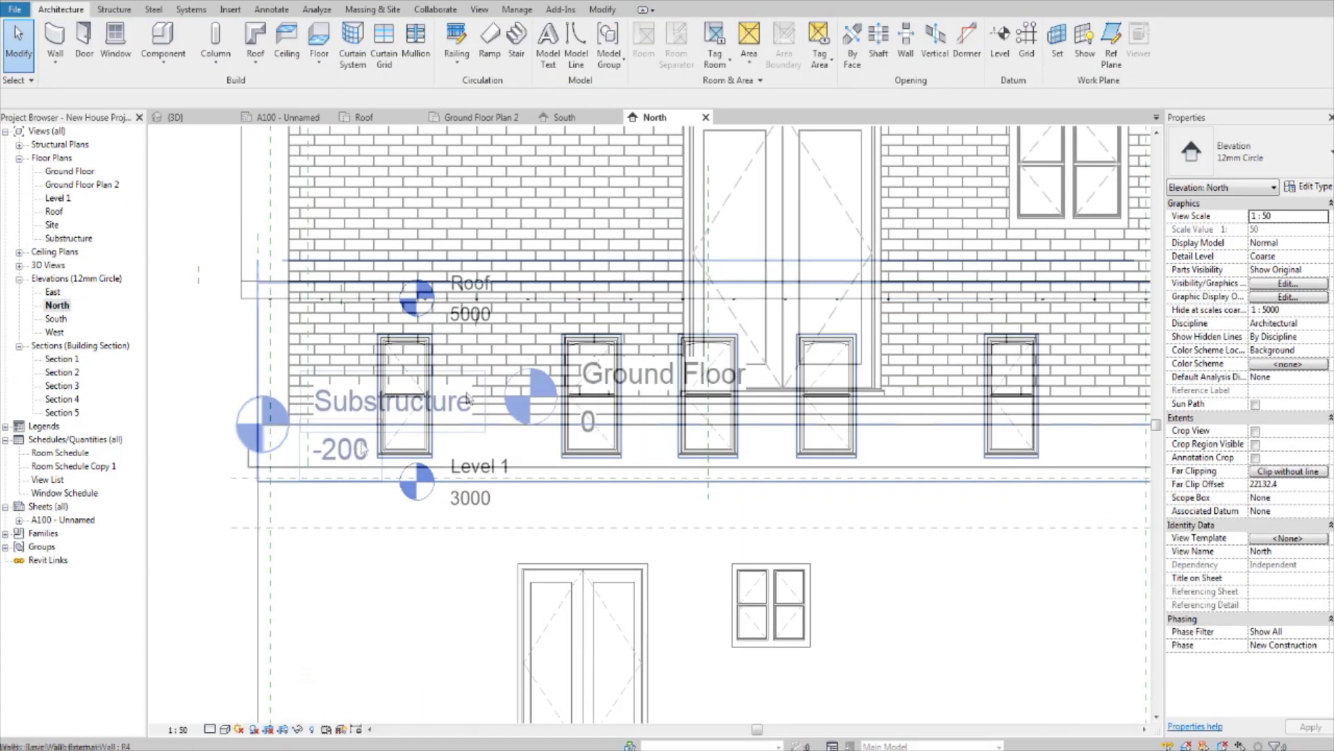
click(360, 452)
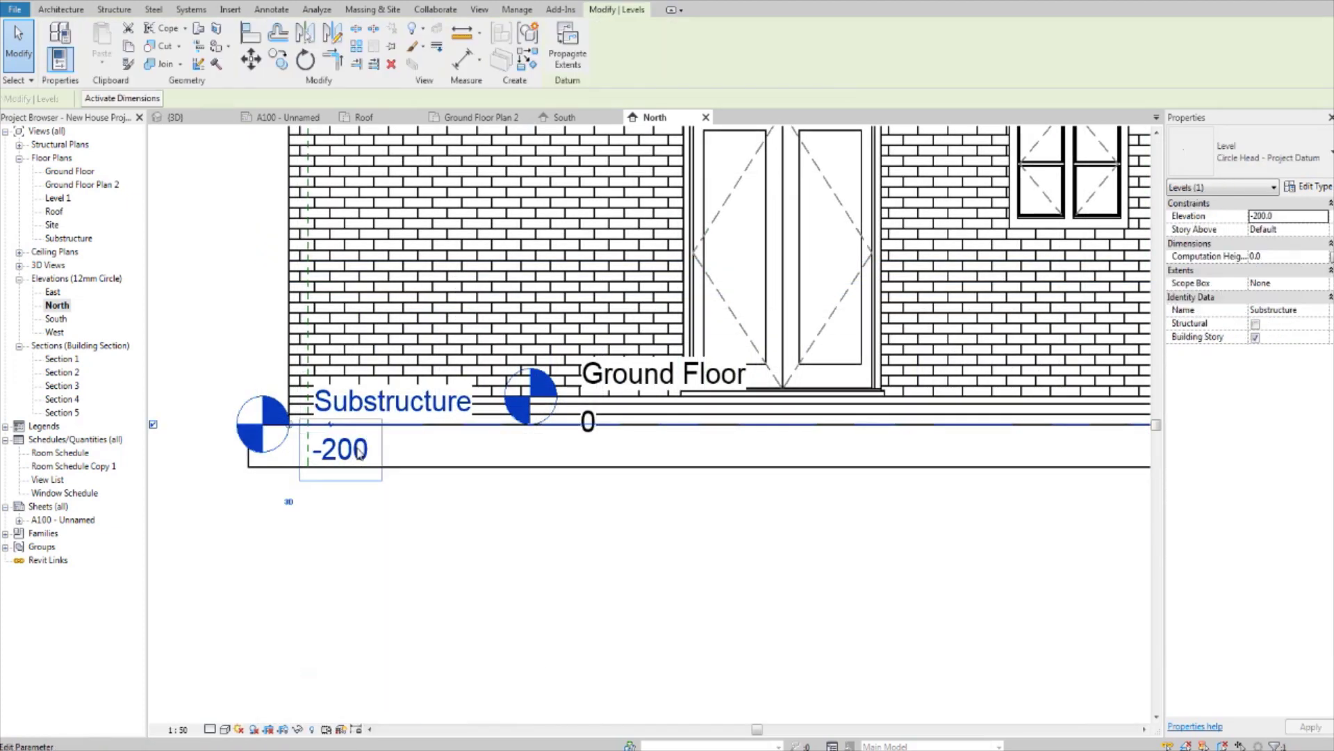
right_click(360, 451)
mouse_move(438, 271)
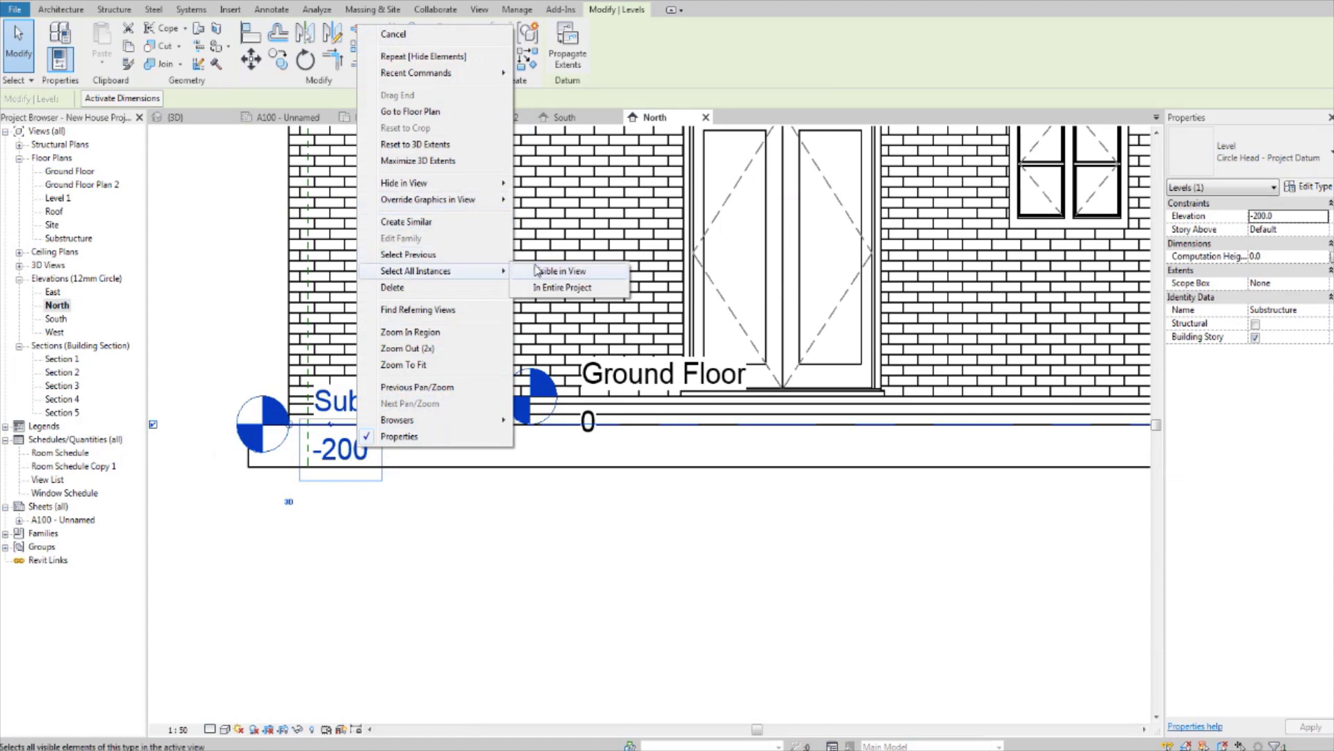
click(549, 271)
scroll(471, 328, down, 1)
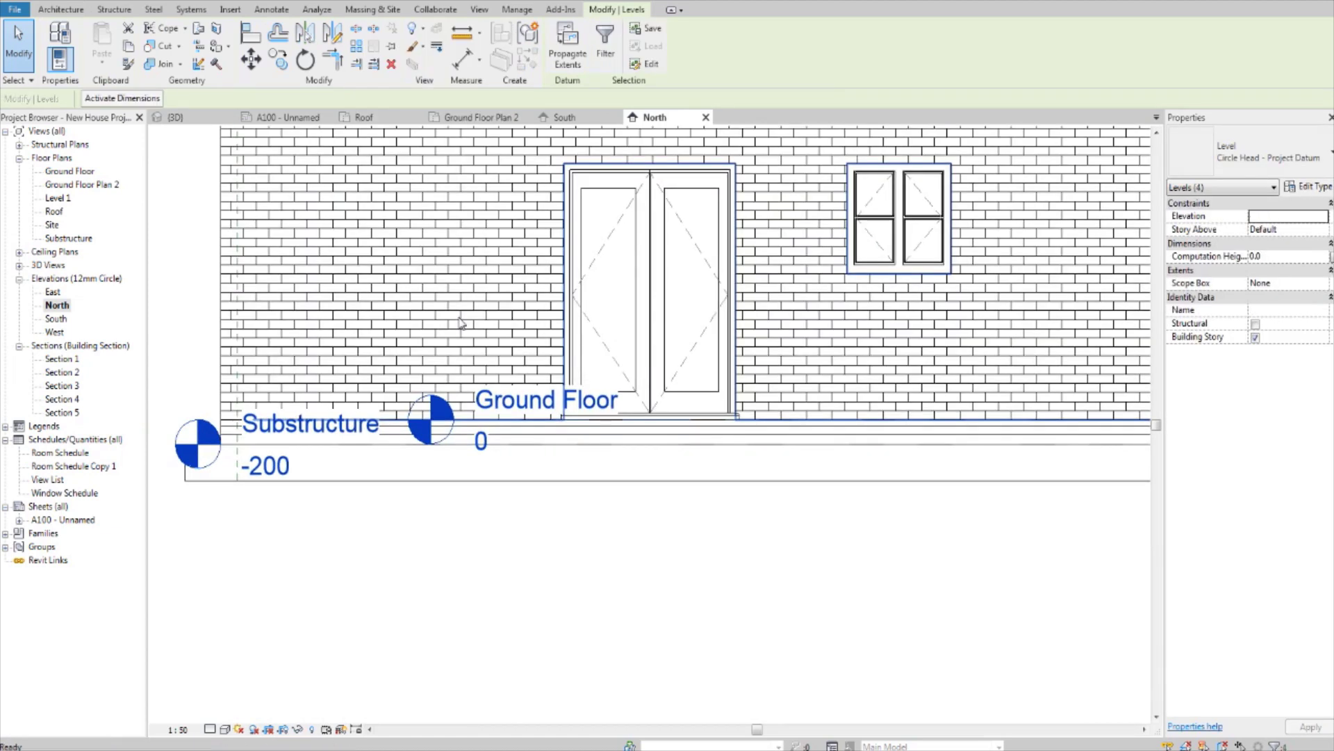
key(e)
key(h)
scroll(464, 321, down, 4)
Pan up to the windows and inspect the reference plane above them, leaving it unchanged
middle_drag(553, 295, 535, 382)
middle_drag(536, 381, 527, 436)
middle_drag(557, 289, 557, 352)
middle_drag(557, 352, 556, 442)
middle_drag(877, 333, 851, 316)
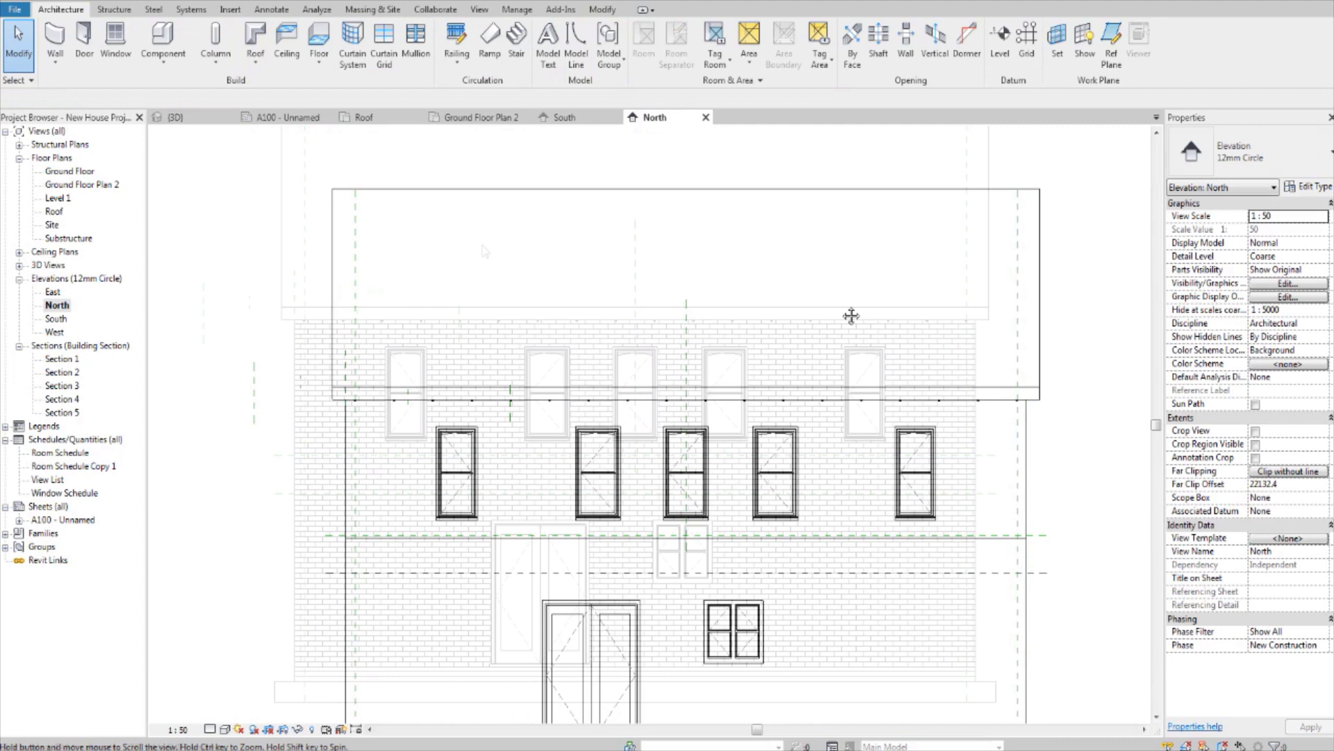
scroll(702, 348, up, 2)
click(655, 309)
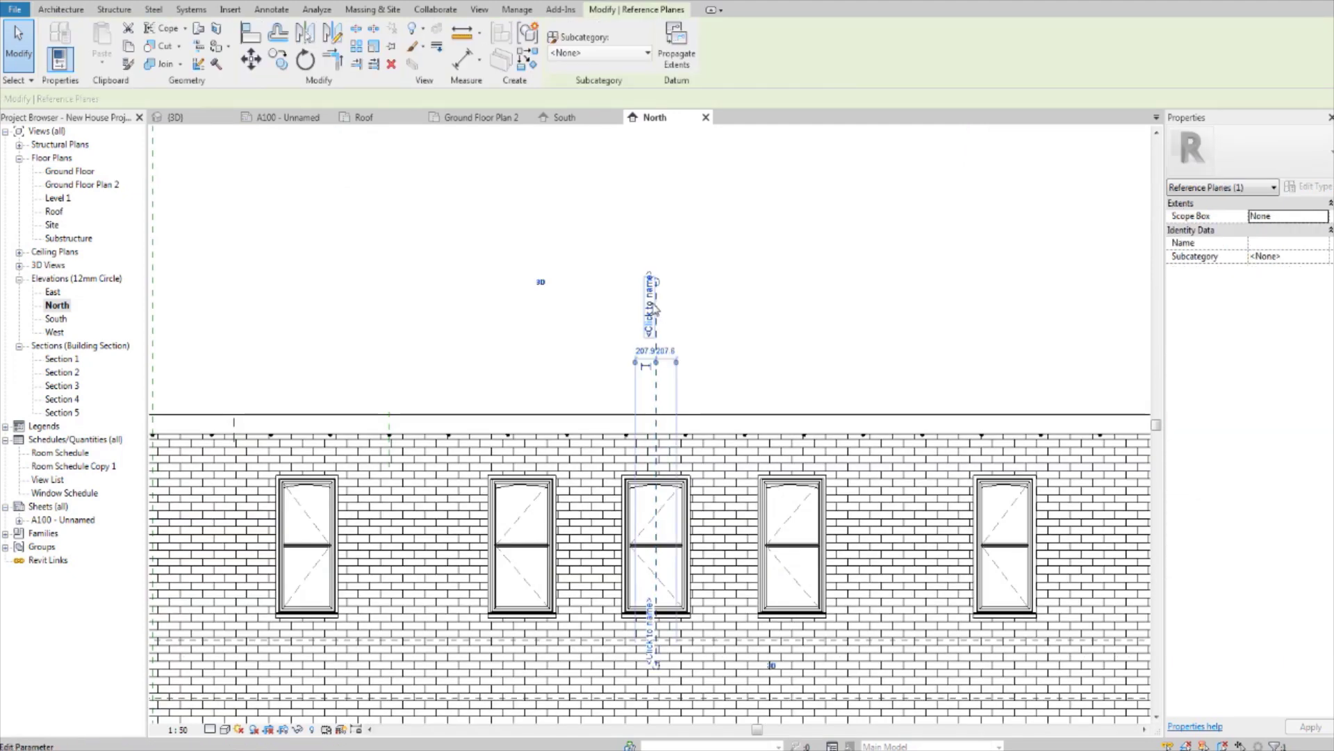
right_click(655, 309)
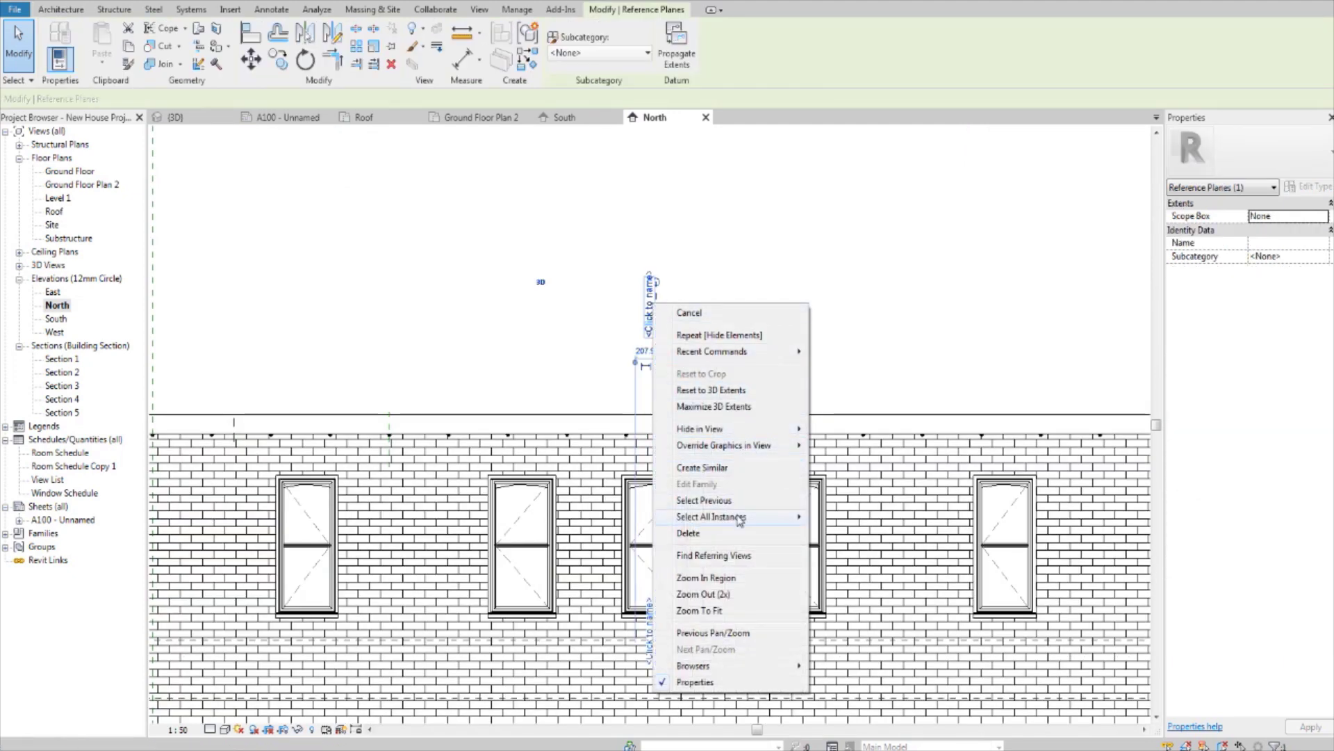
mouse_move(739, 520)
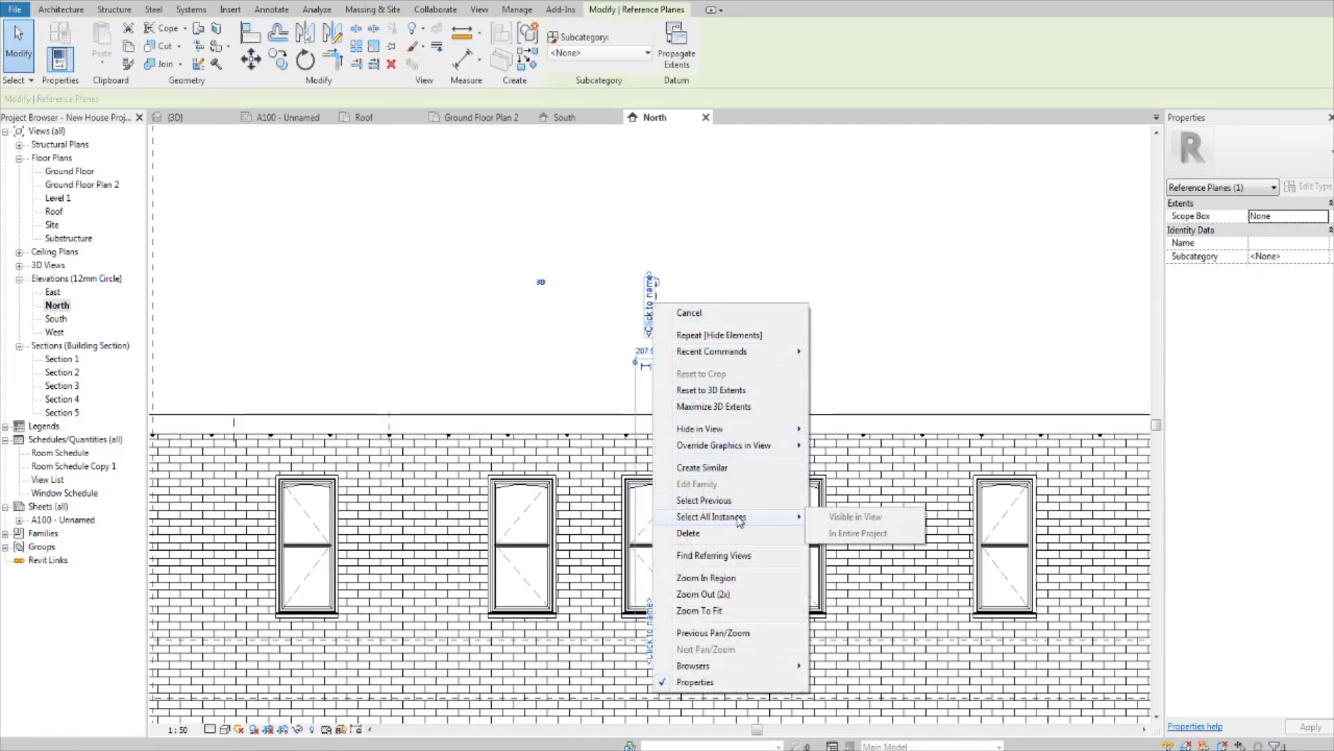
click(894, 208)
Deselect the reference plane and recentre the whole North elevation
scroll(894, 209, down, 2)
middle_drag(894, 215, 820, 264)
key(Escape)
middle_drag(819, 264, 804, 257)
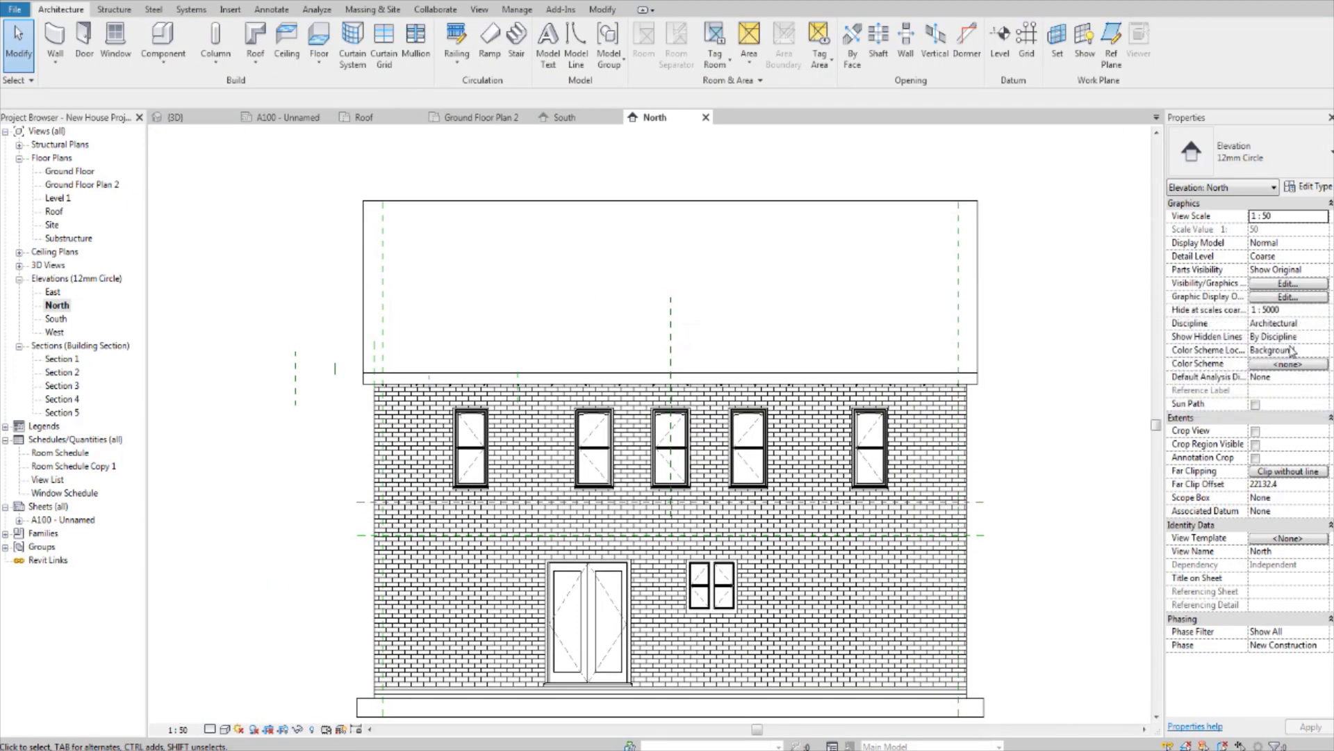
Uncheck Reference Planes under Annotation Categories in the North view's Visibility/Graphics settings
click(1288, 284)
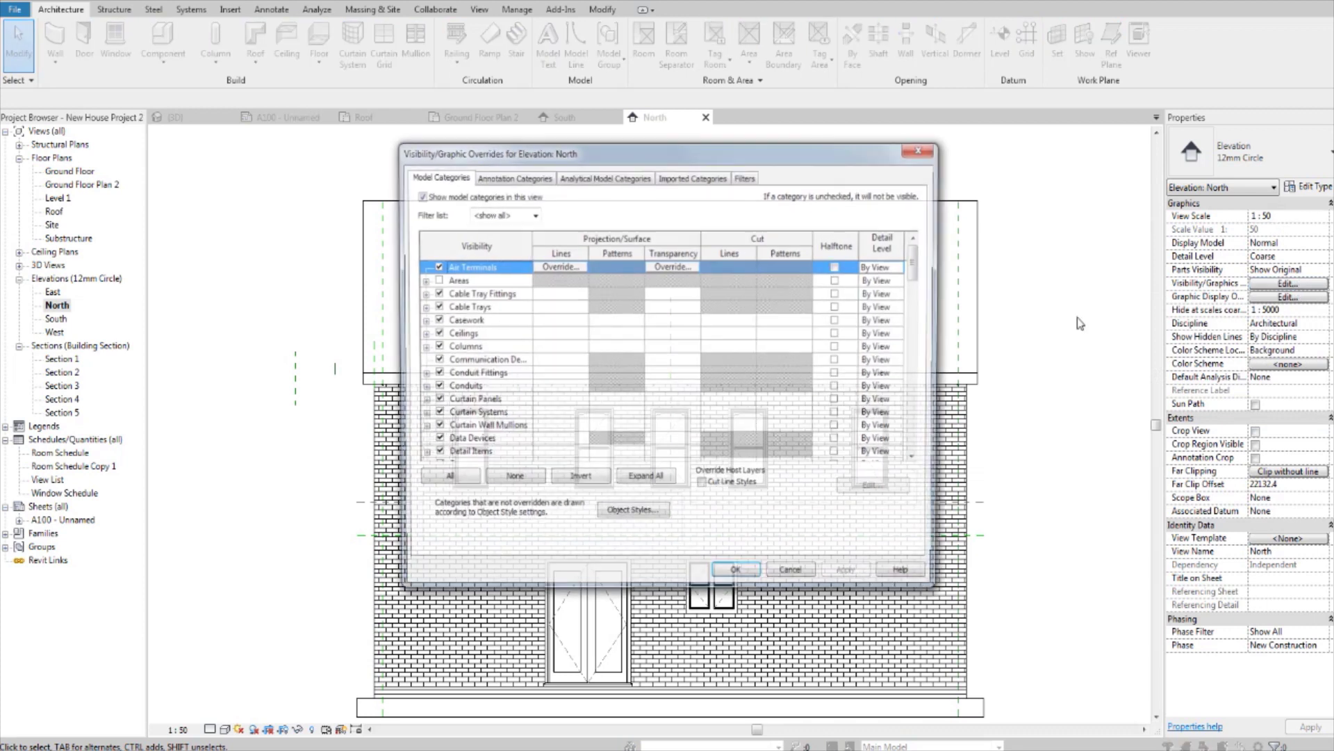
click(515, 180)
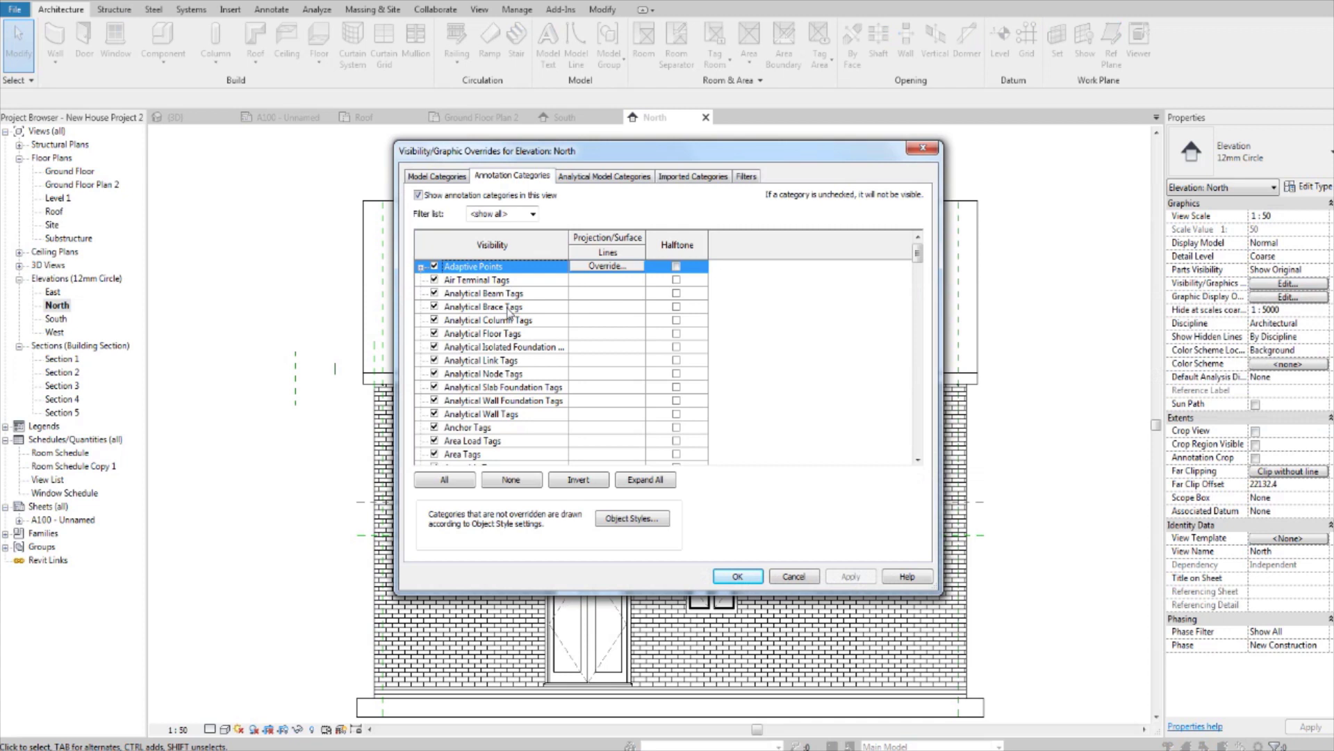
key(r)
scroll(485, 339, down, 4)
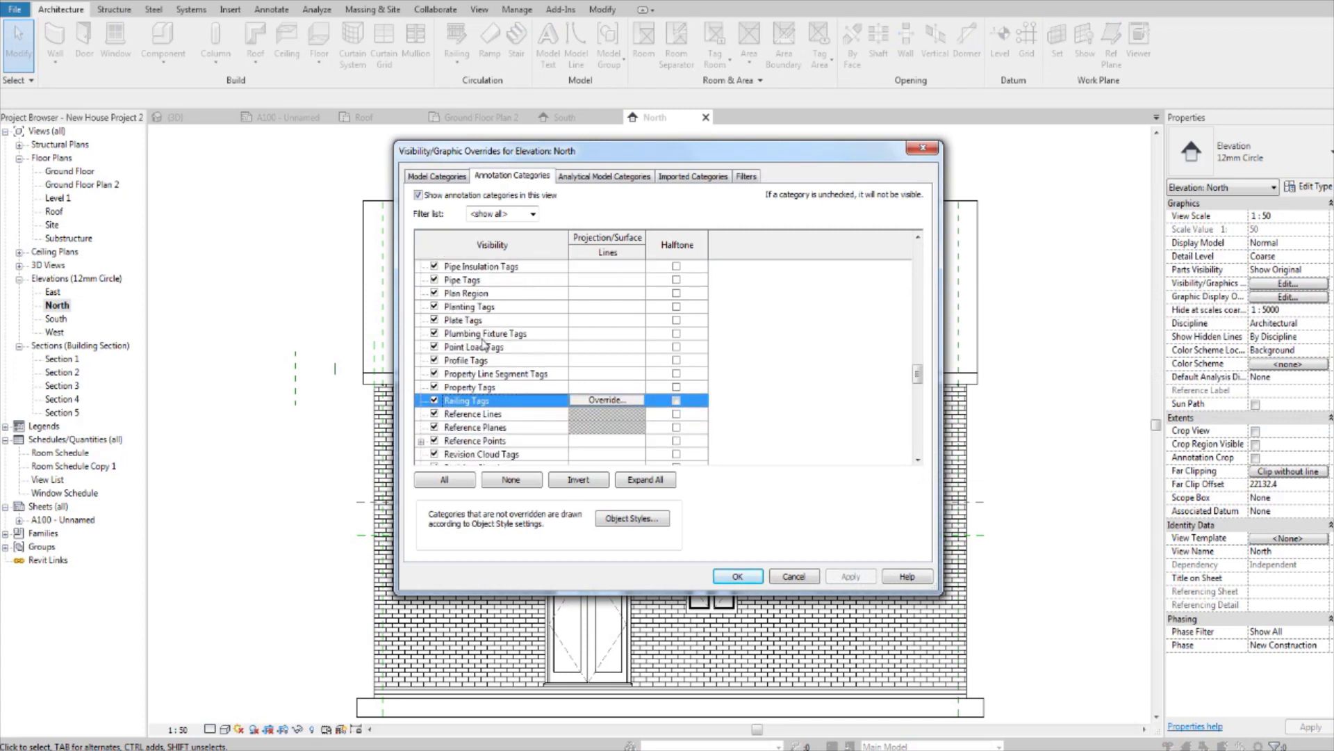
click(435, 413)
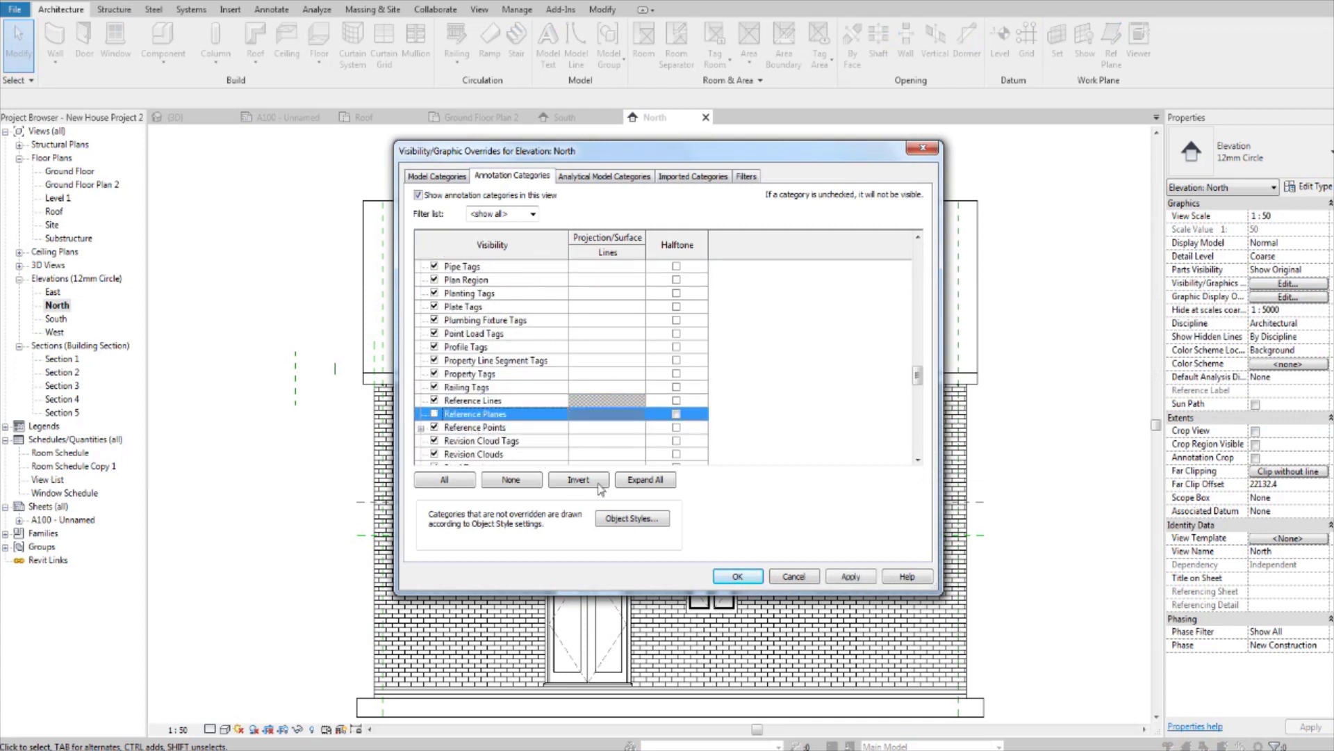
click(750, 578)
scroll(205, 419, down, 1)
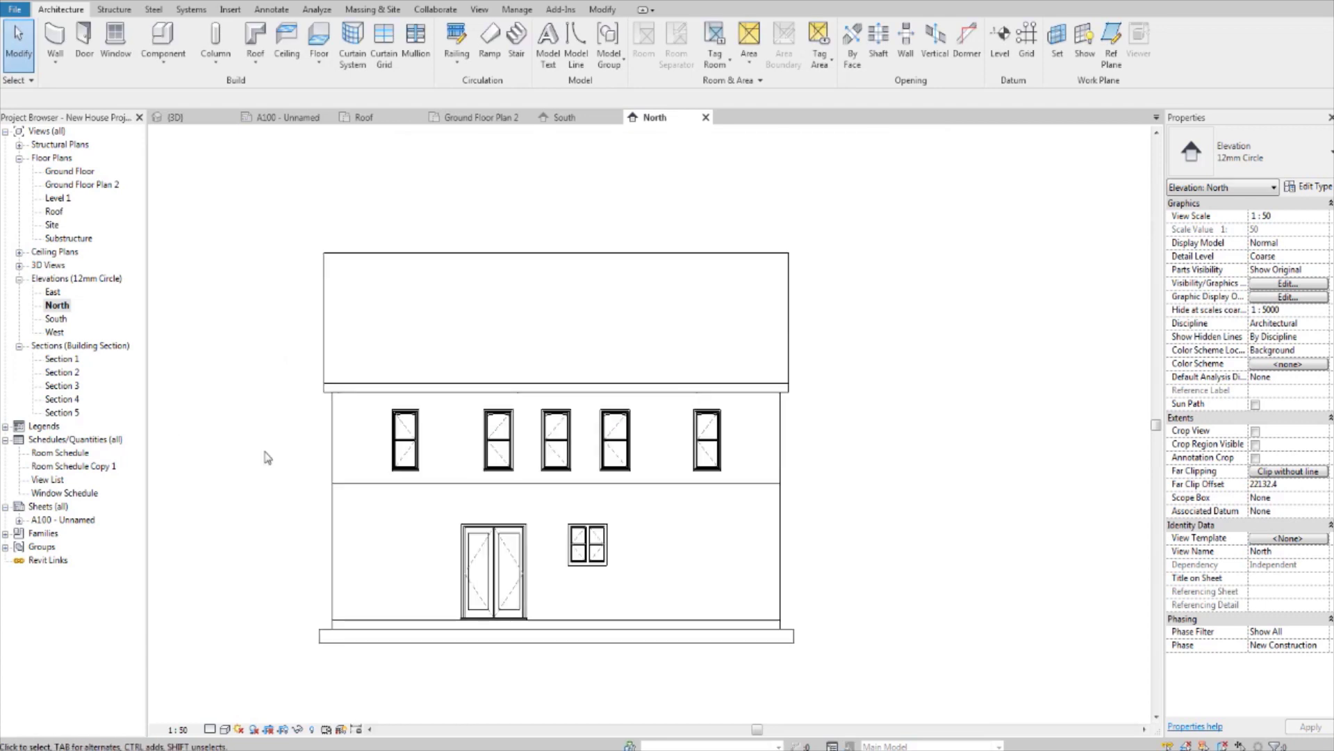
middle_drag(267, 456, 334, 361)
scroll(521, 394, up, 2)
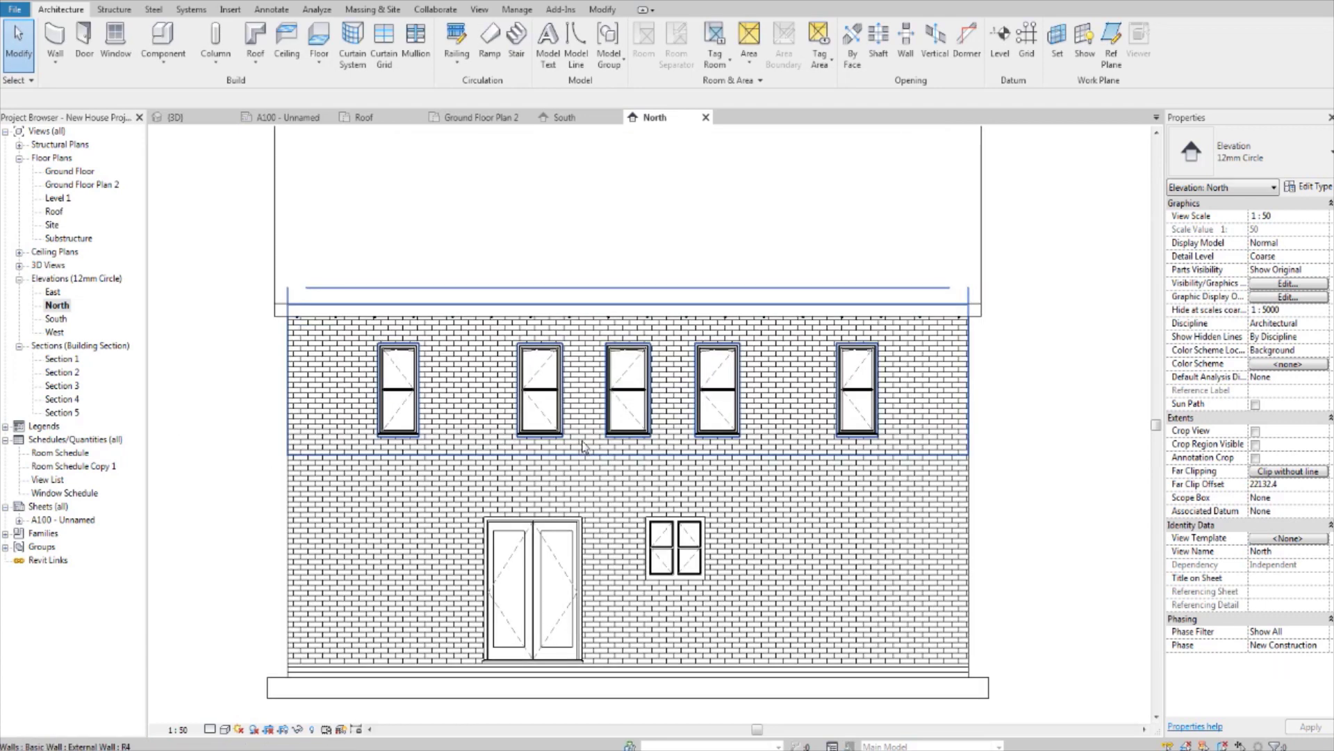
middle_drag(521, 438, 495, 445)
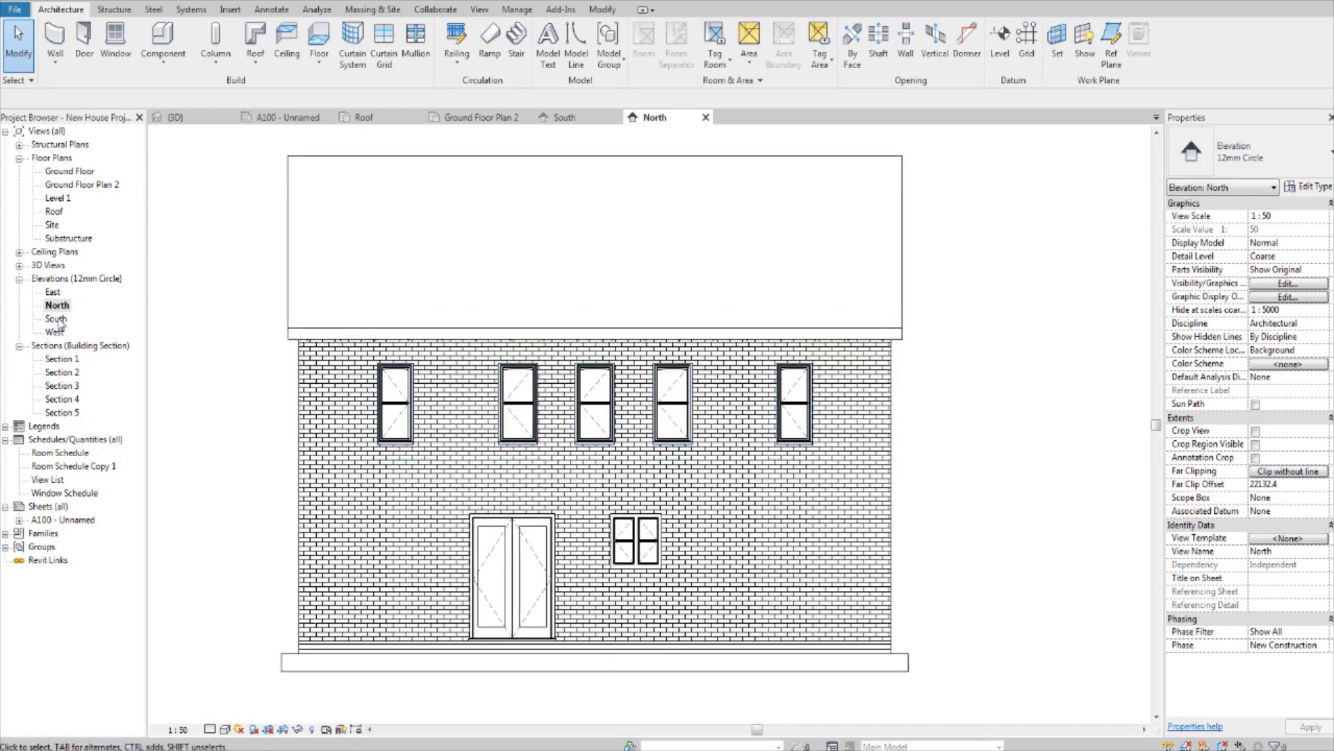
Compare against the South elevation roof's existing solid grey fill override
double_click(59, 320)
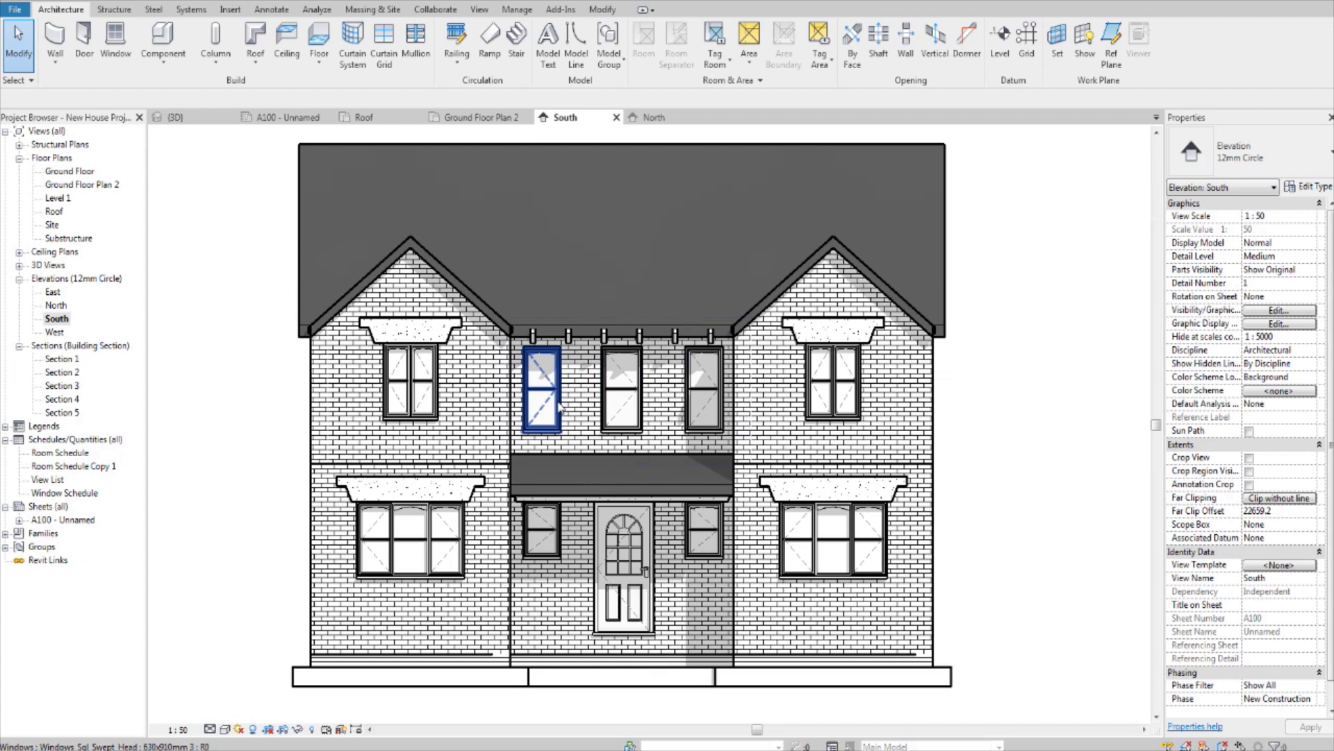
middle_drag(542, 413, 533, 415)
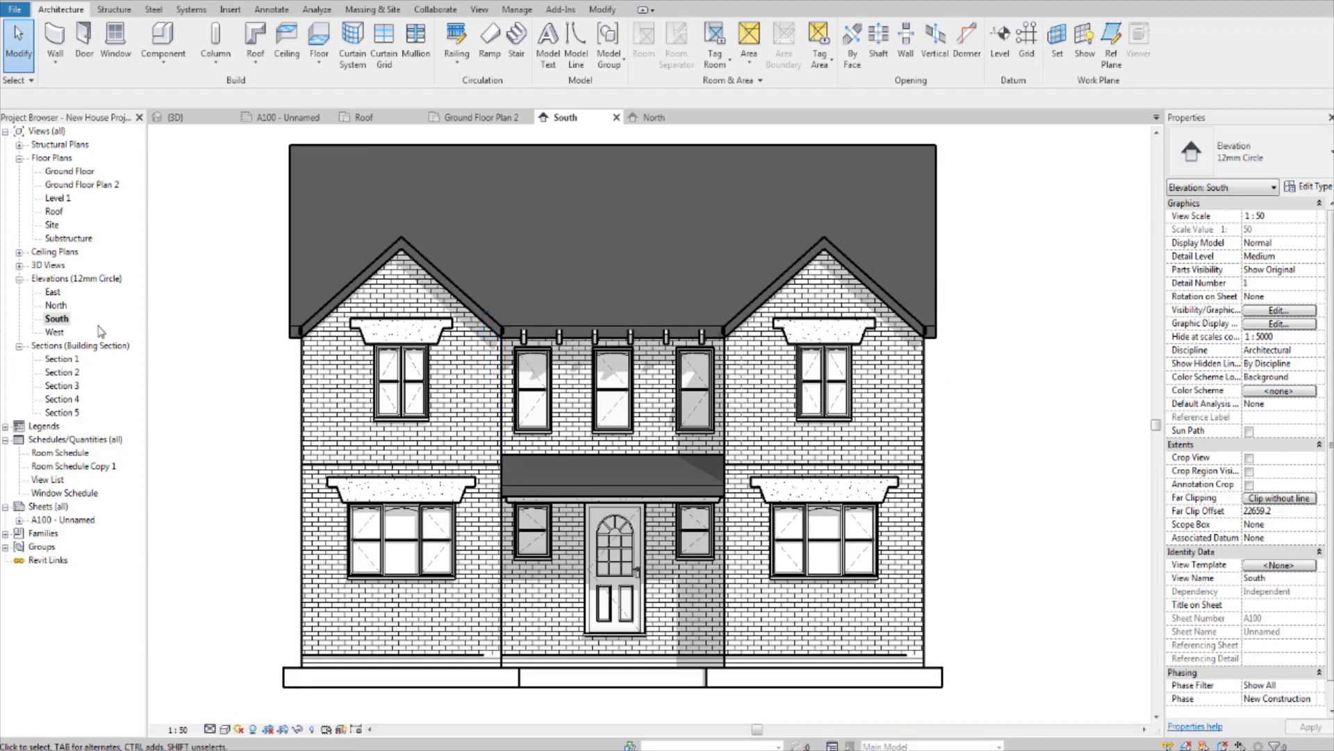
click(56, 309)
double_click(56, 308)
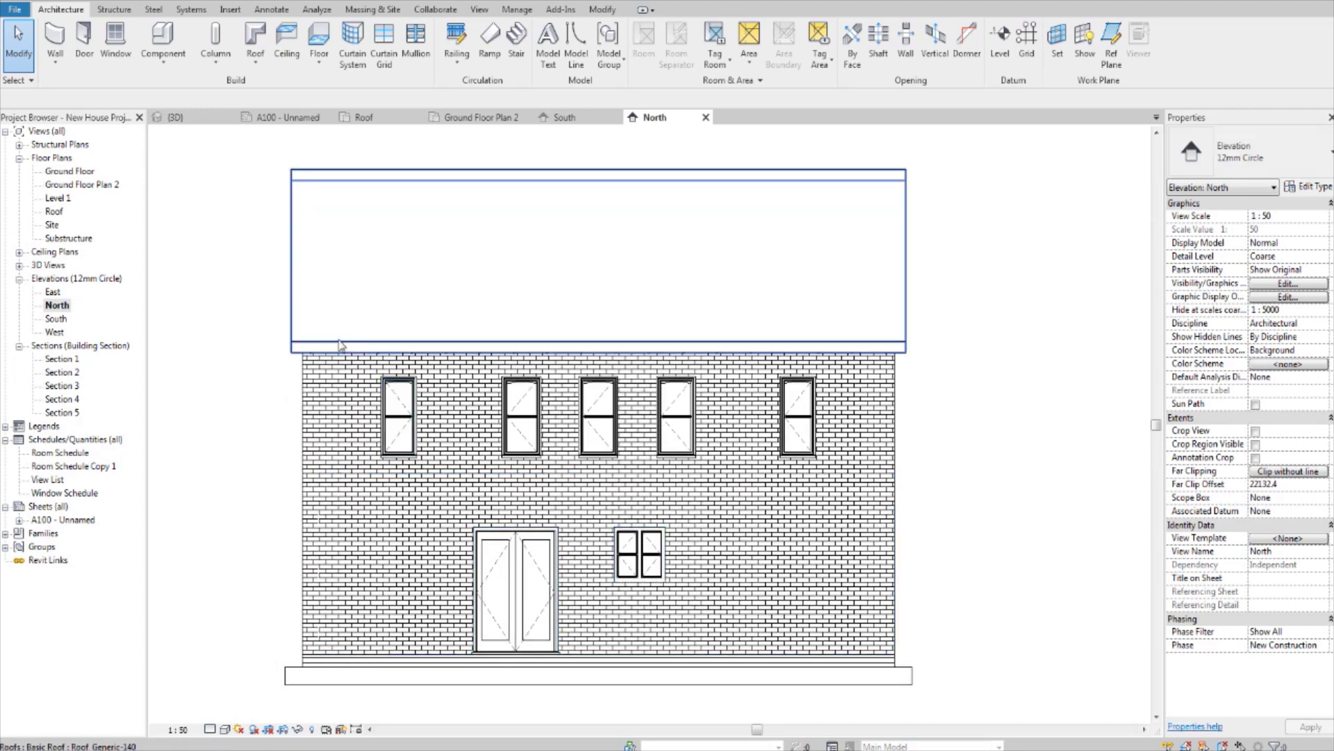
click(340, 346)
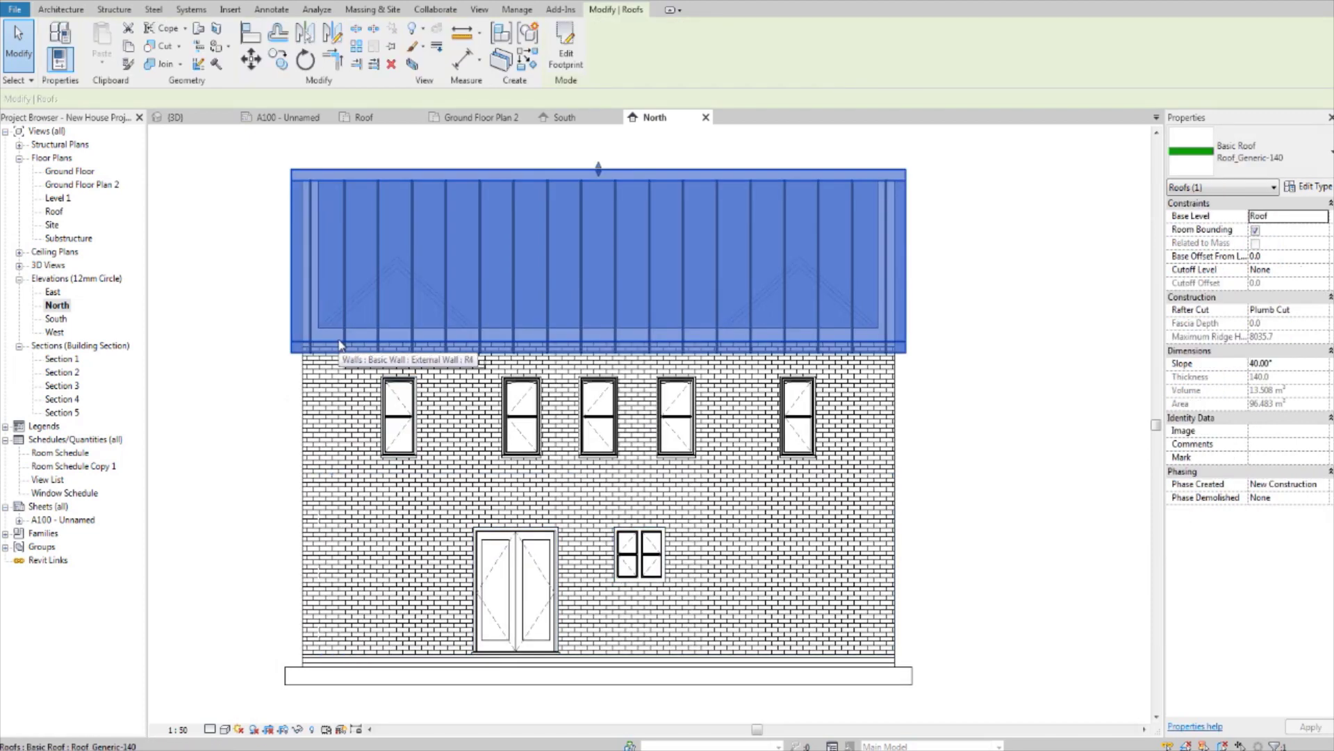
double_click(56, 318)
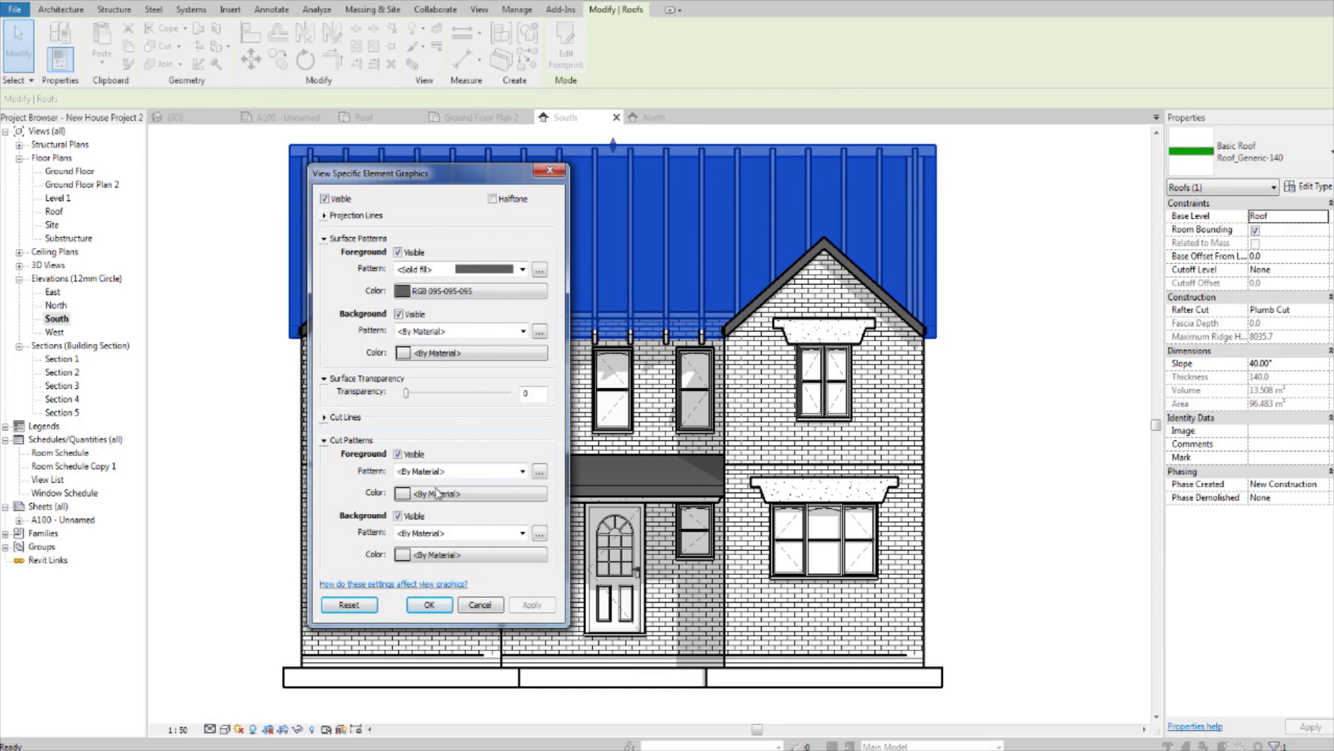
click(426, 605)
key(Escape)
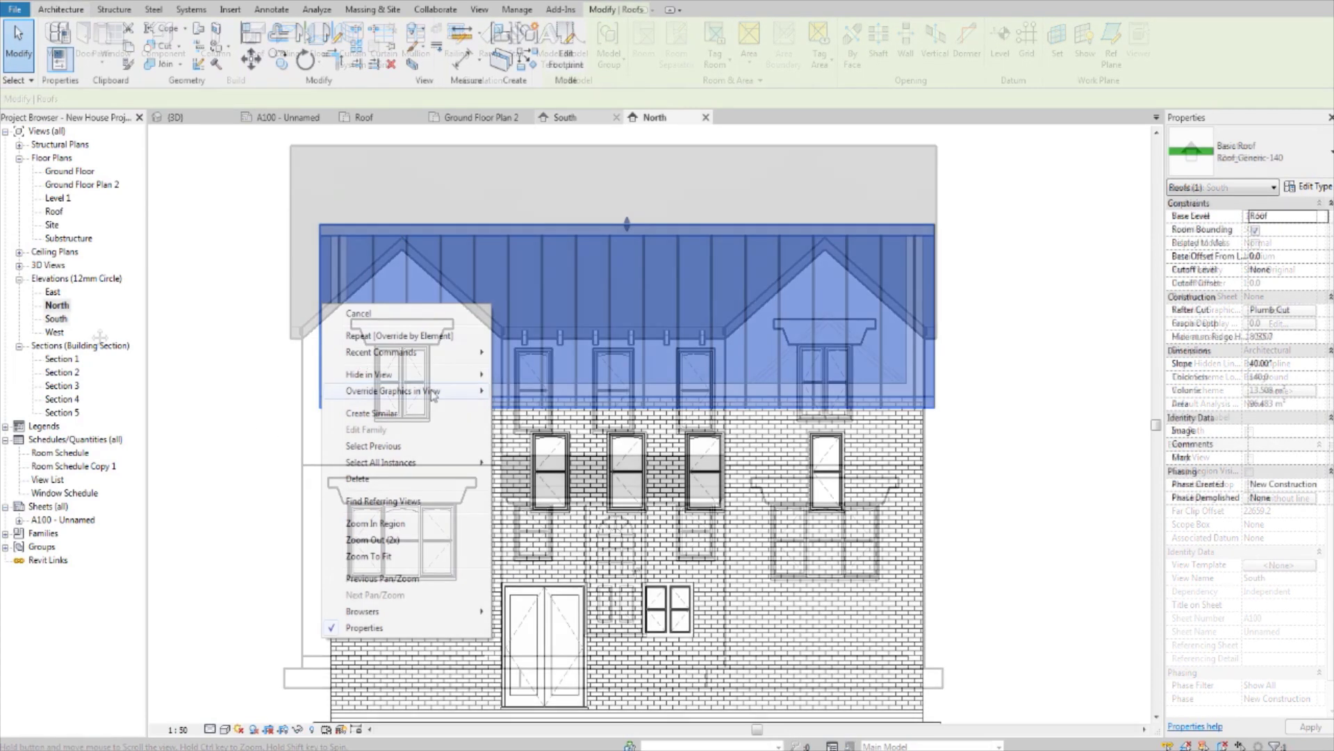
Override the North roof's surface pattern to Solid fill in colour RGB 095-095-095
mouse_move(419, 393)
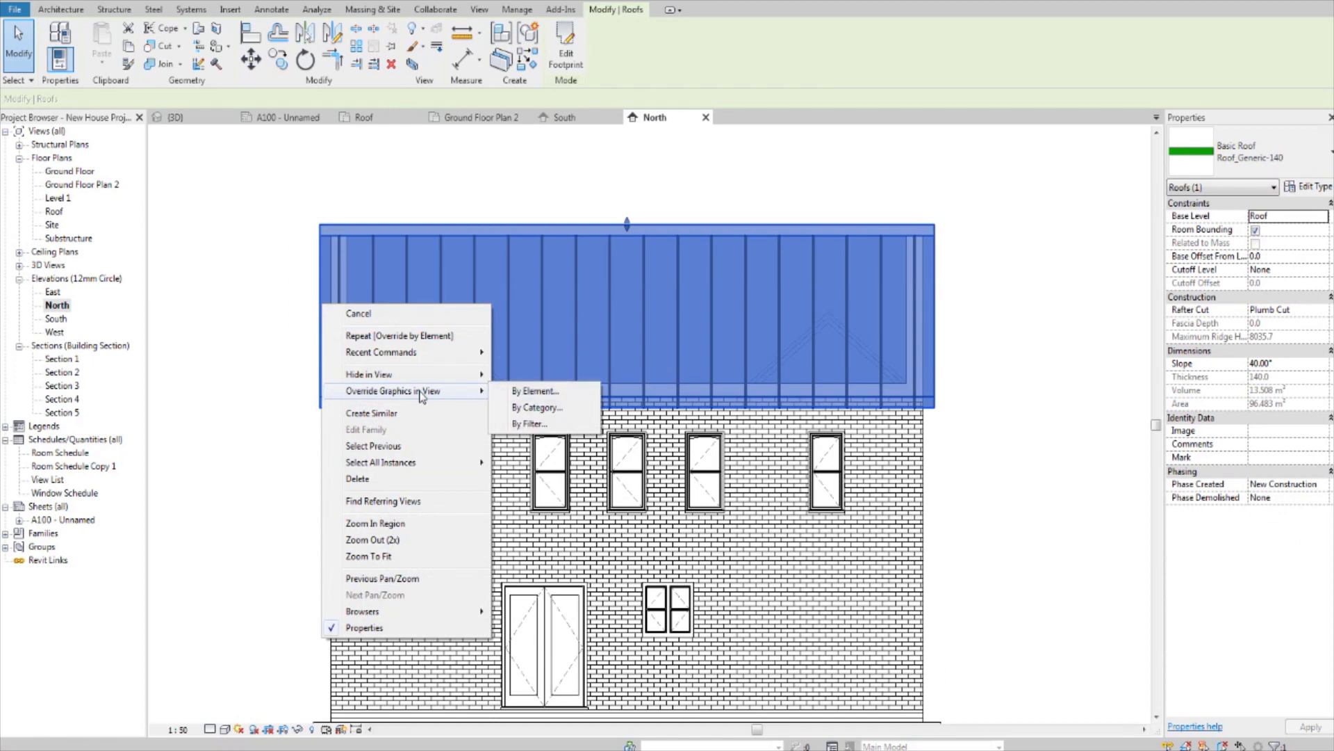
click(554, 394)
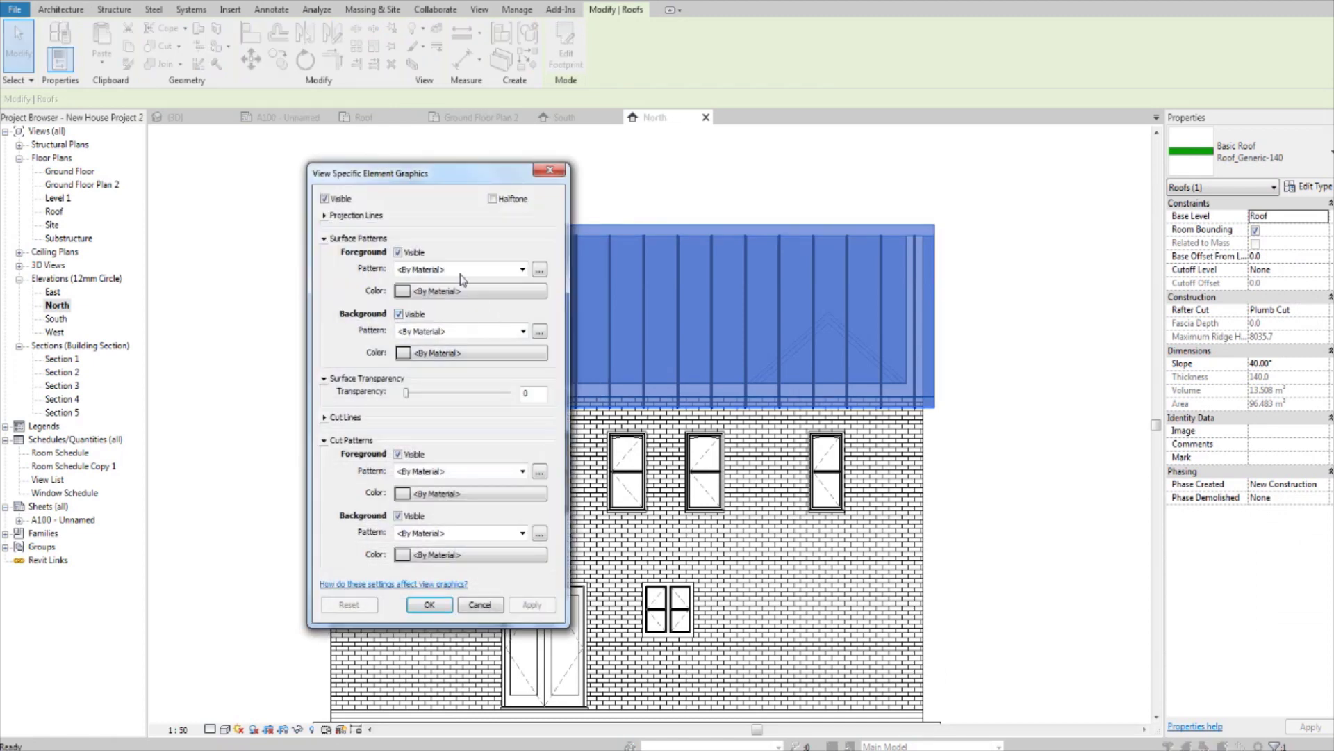
click(461, 269)
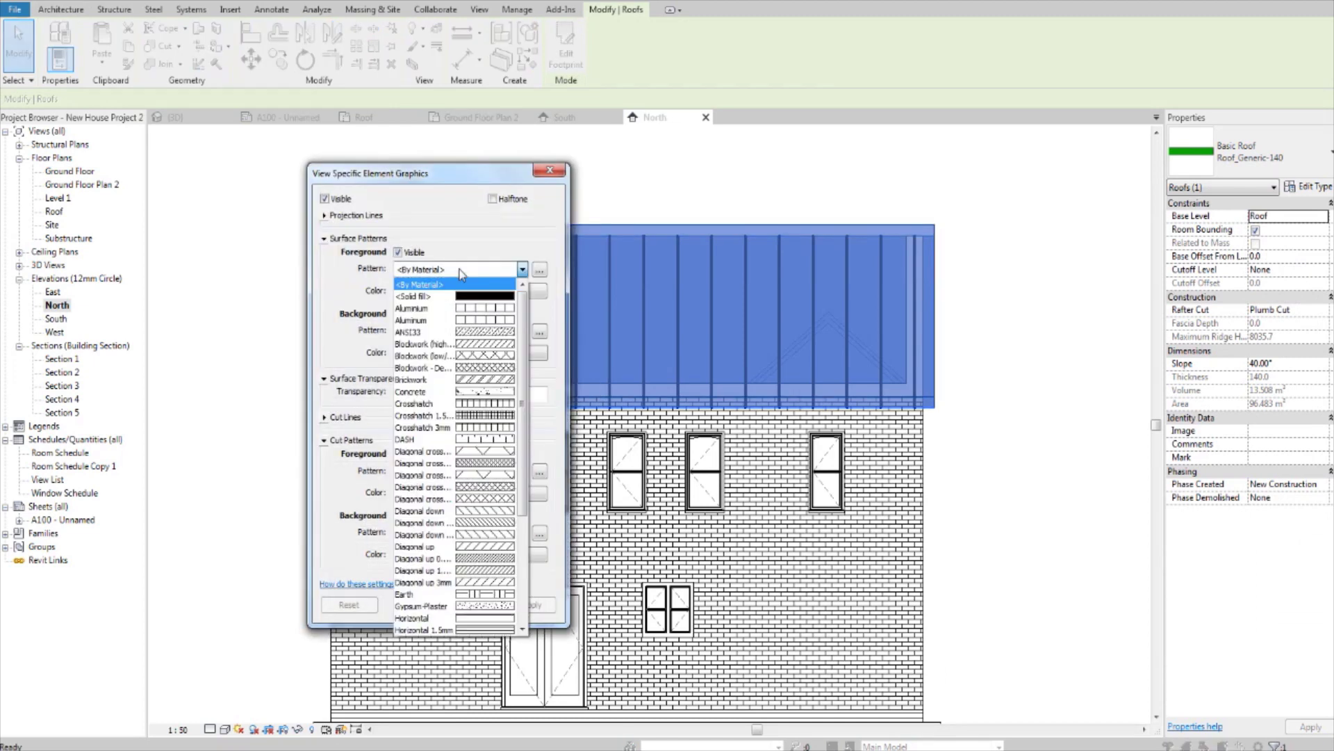
click(484, 301)
click(446, 290)
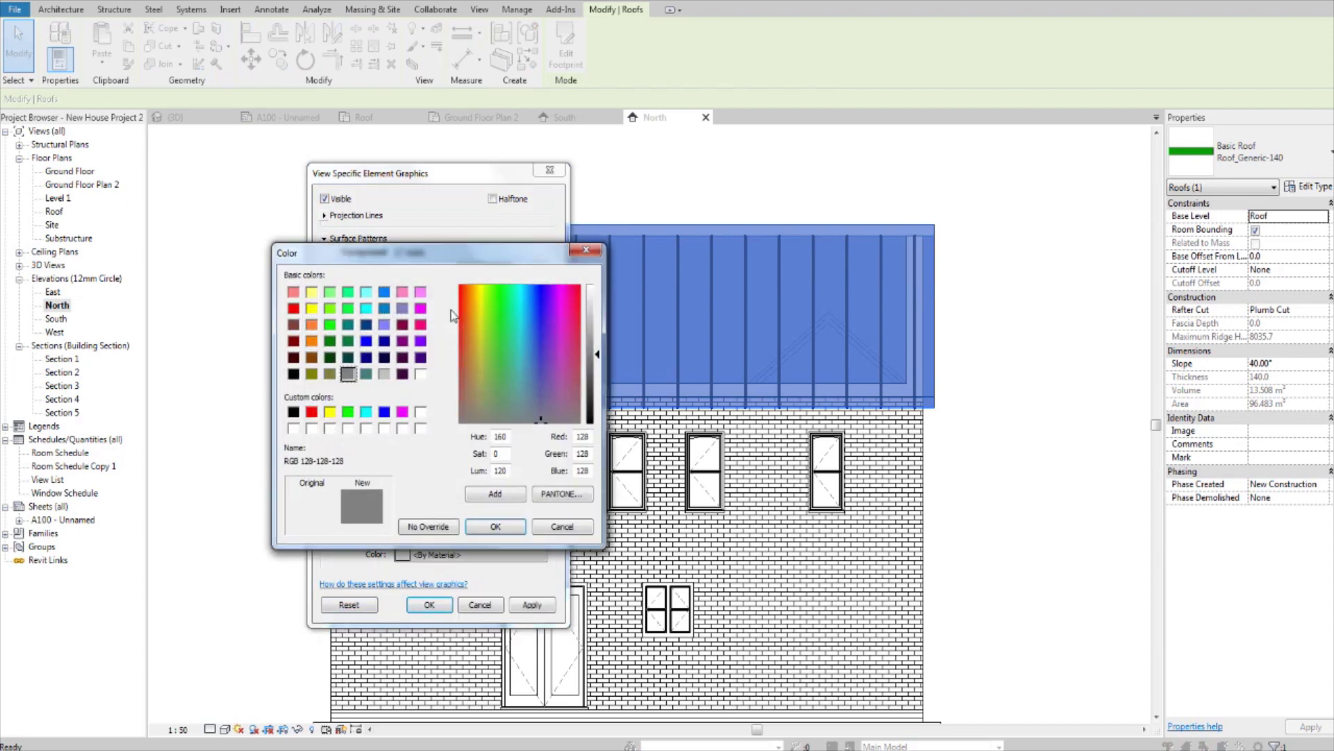
double_click(590, 437)
text(95)
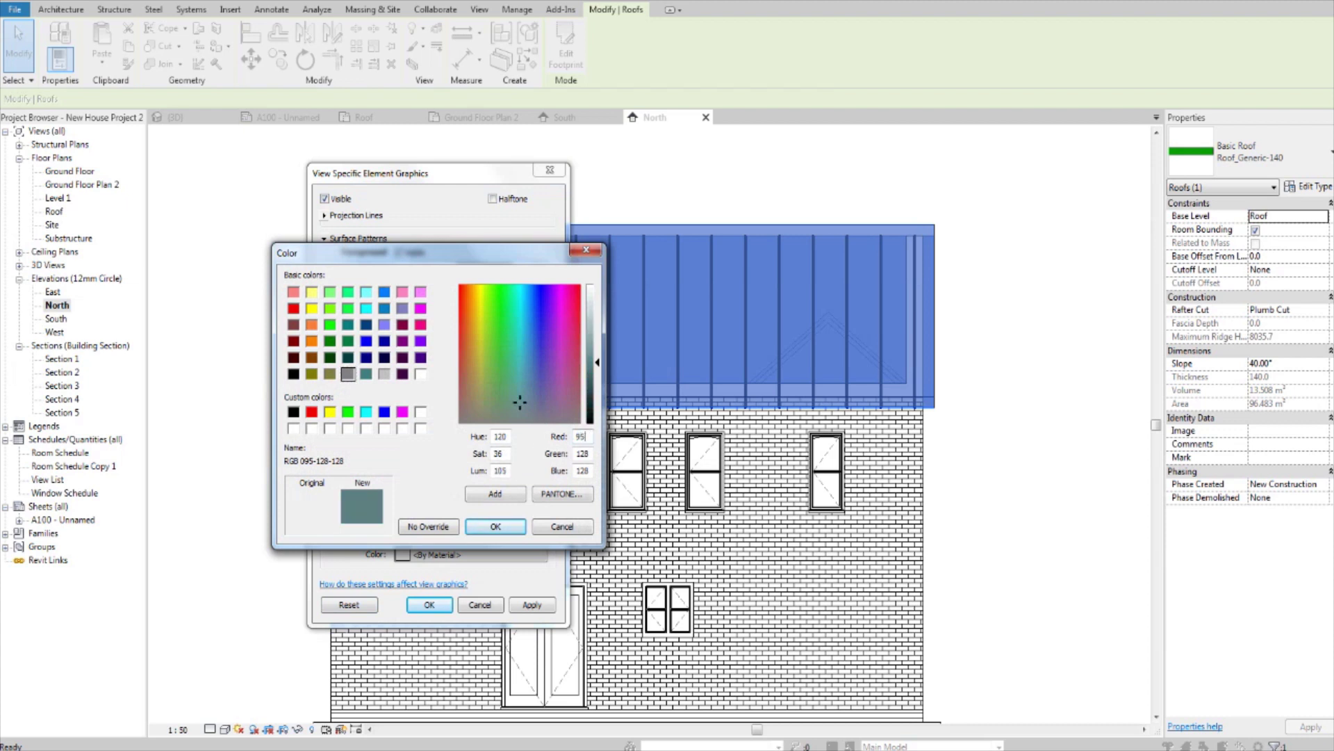
key(Tab)
text(95)
key(Tab)
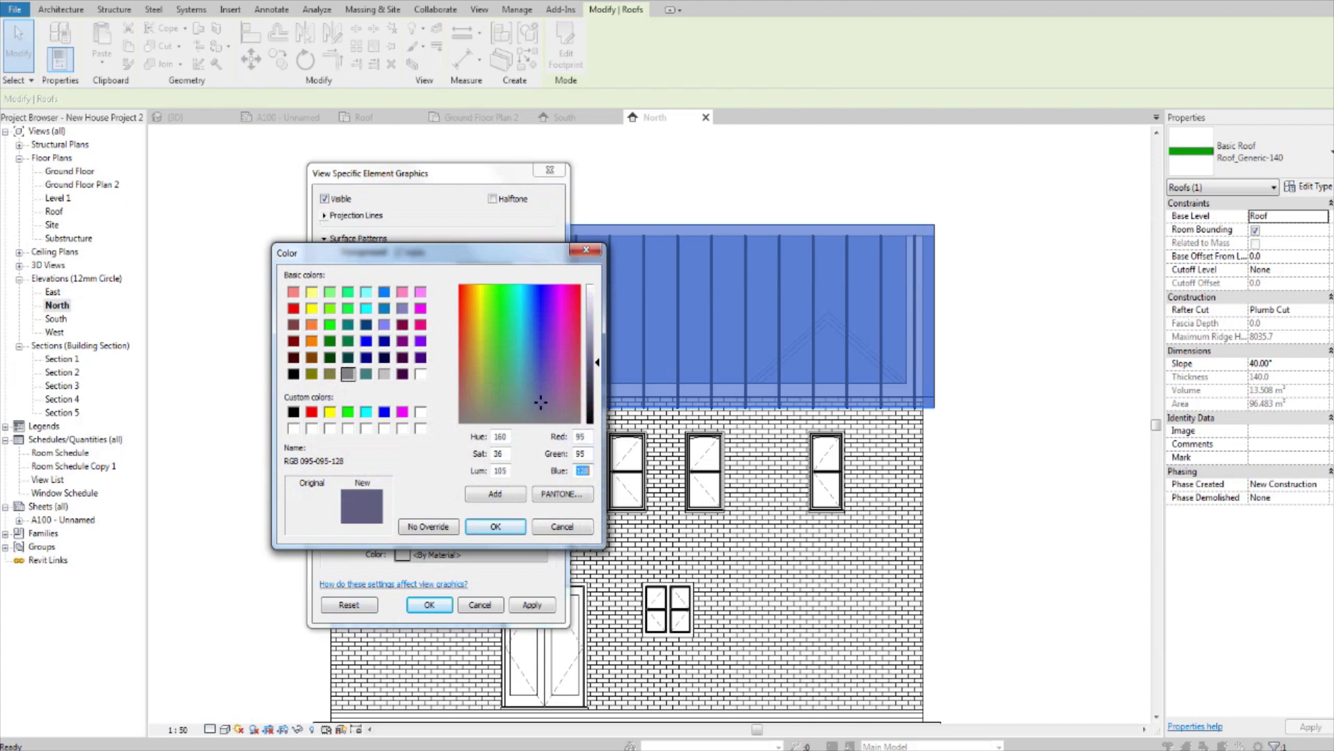
text(95)
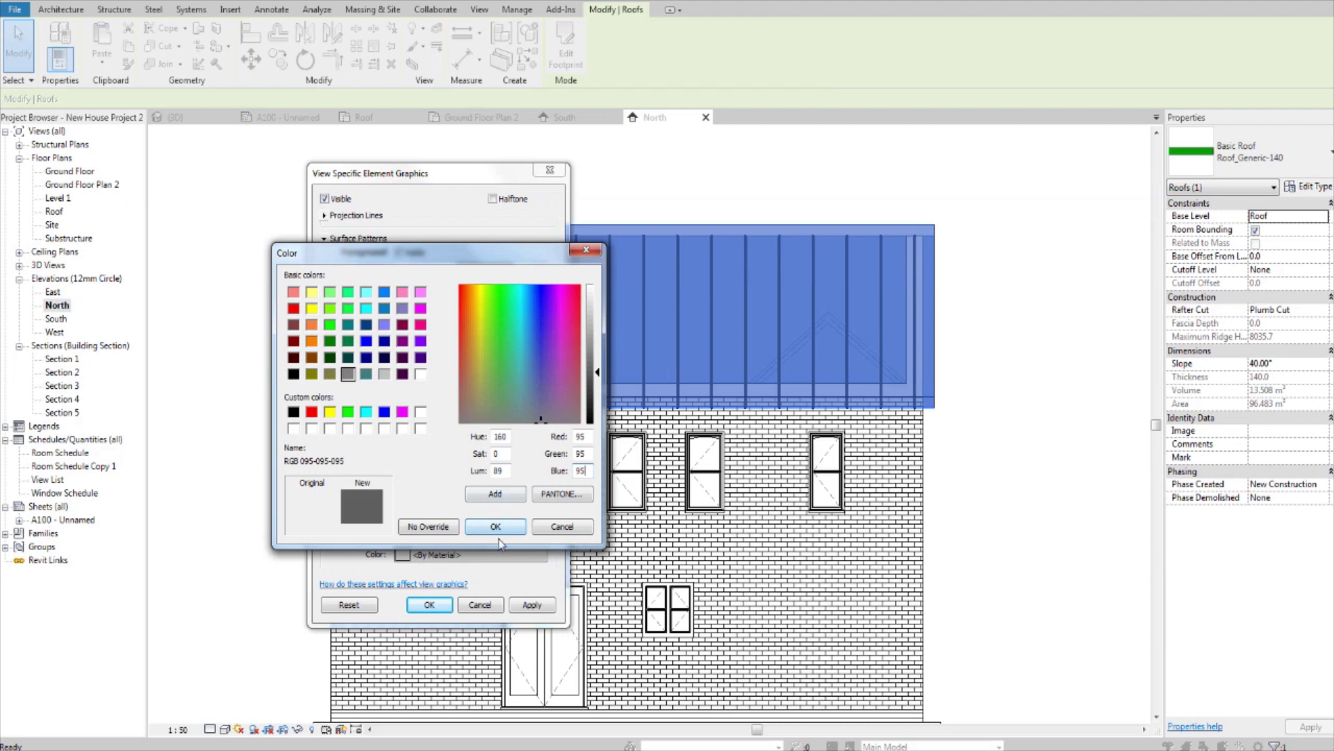
click(495, 526)
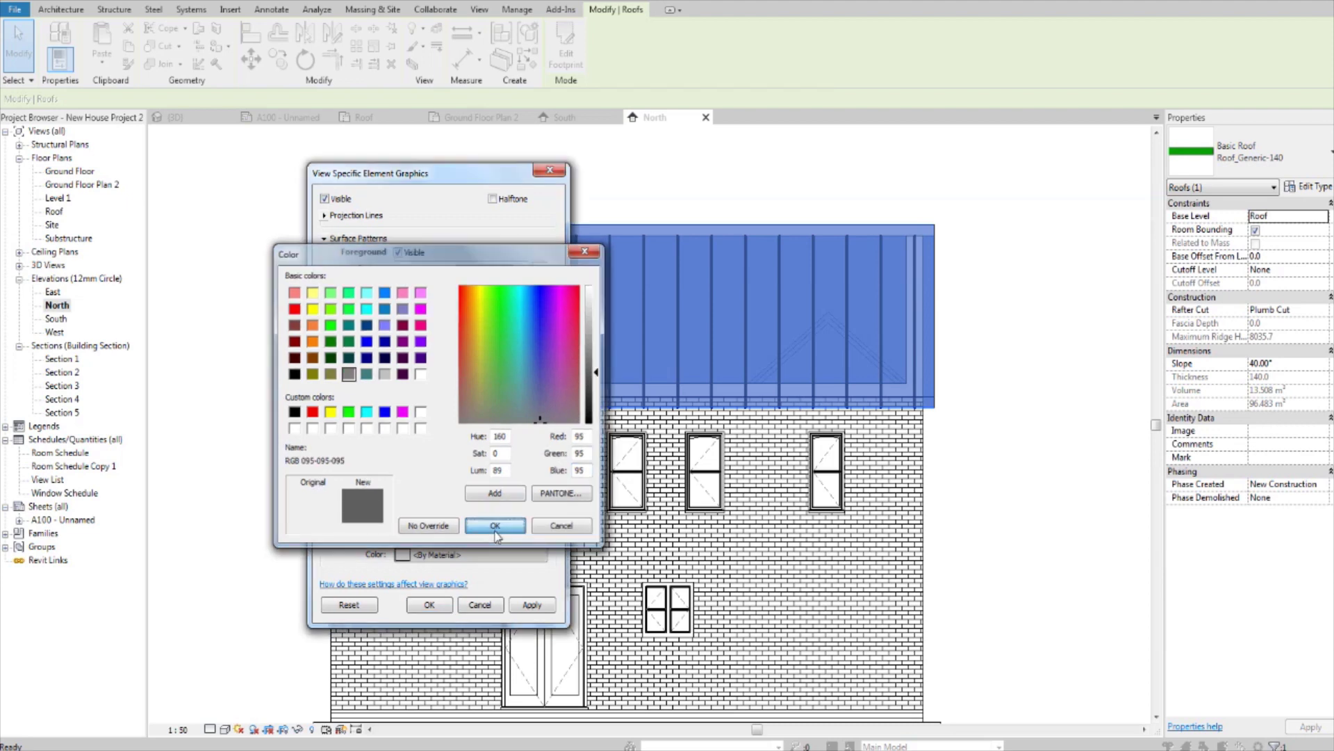
click(428, 605)
click(244, 426)
Switch shadows on for the North elevation and bring up the Visual Style menu
scroll(289, 452, down, 2)
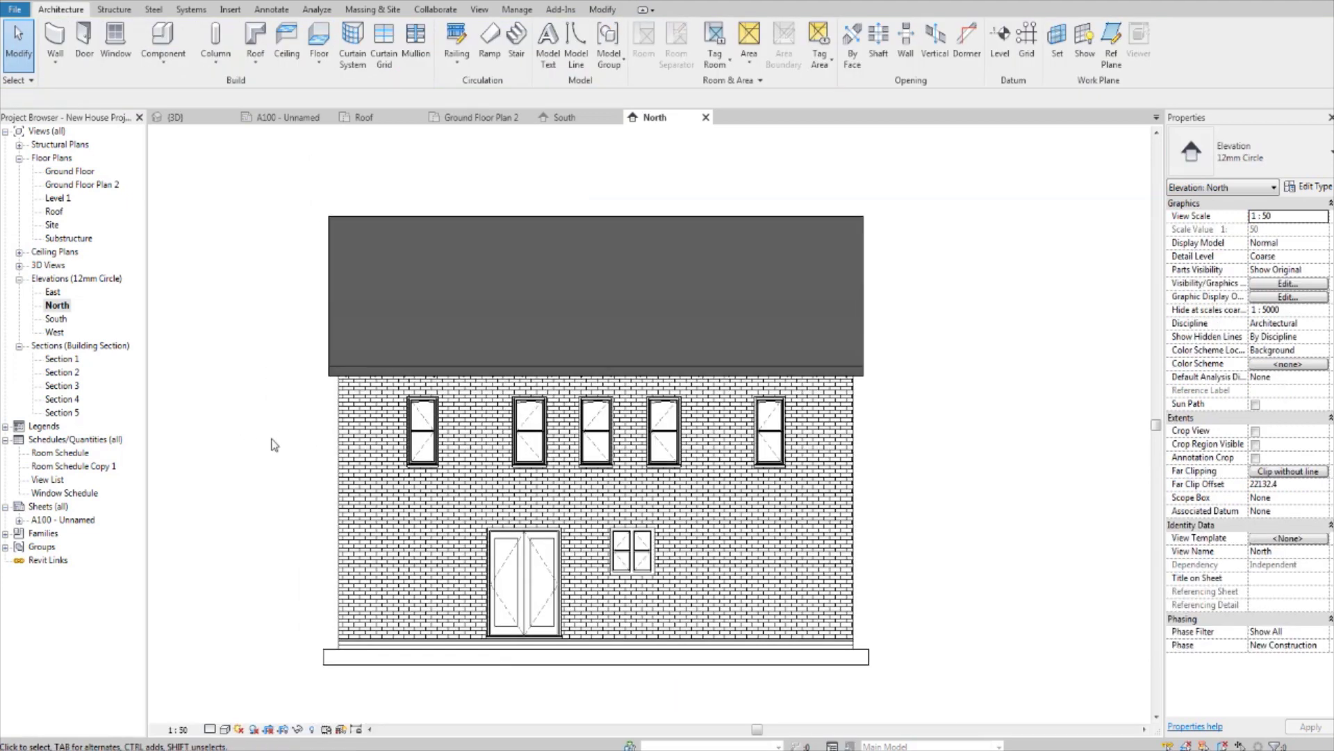
scroll(337, 417, up, 2)
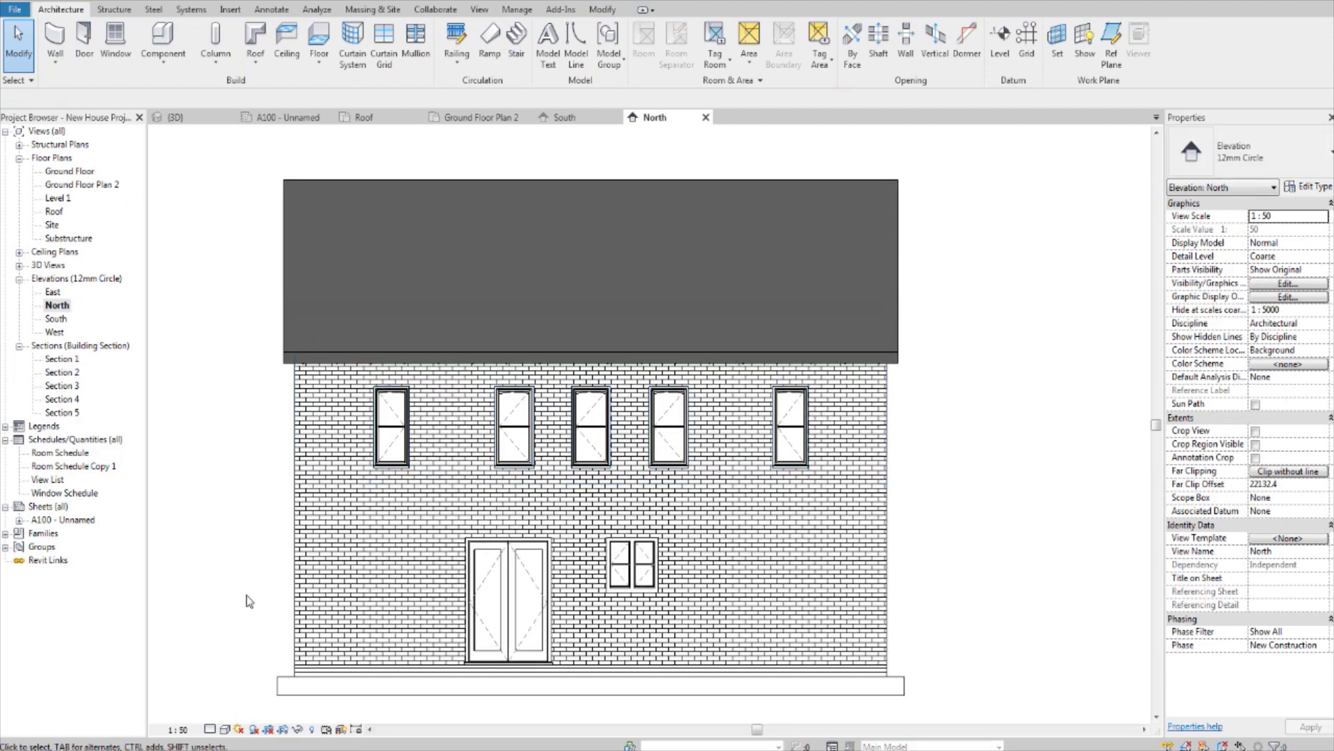
click(255, 735)
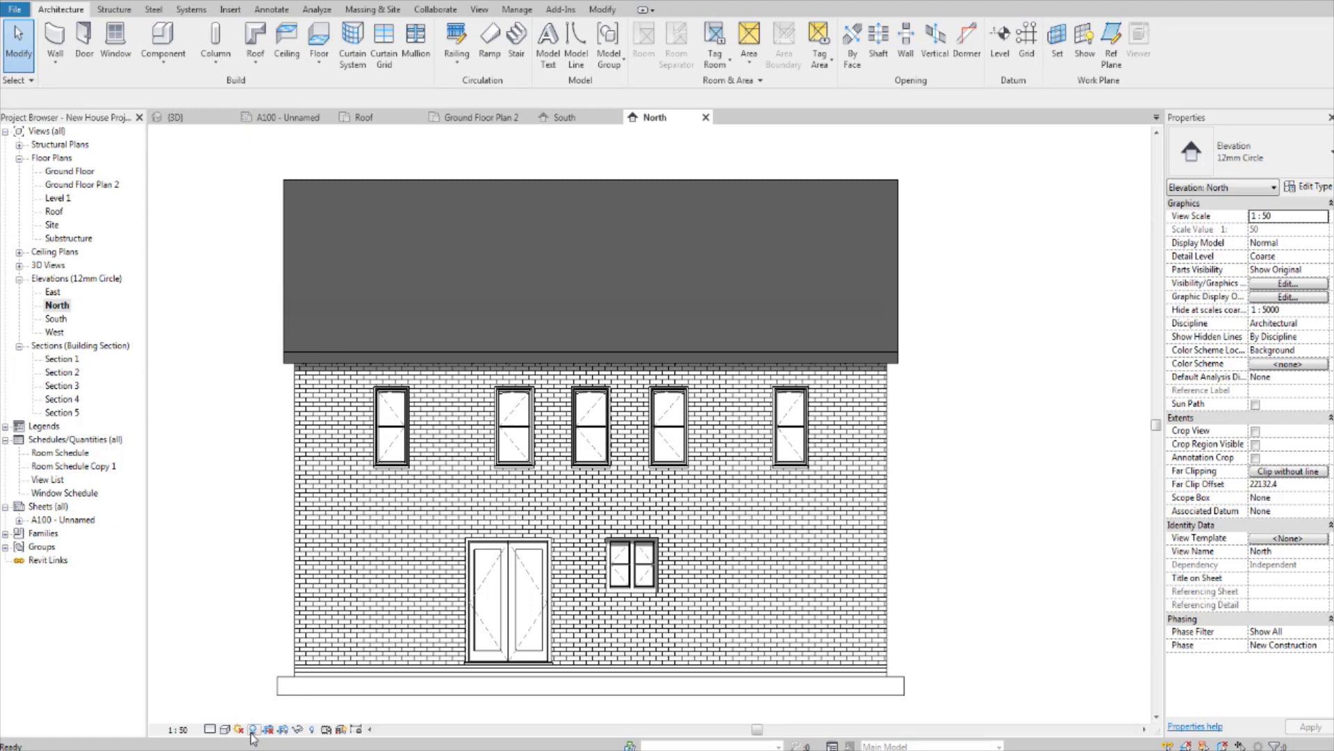
middle_drag(191, 553, 203, 555)
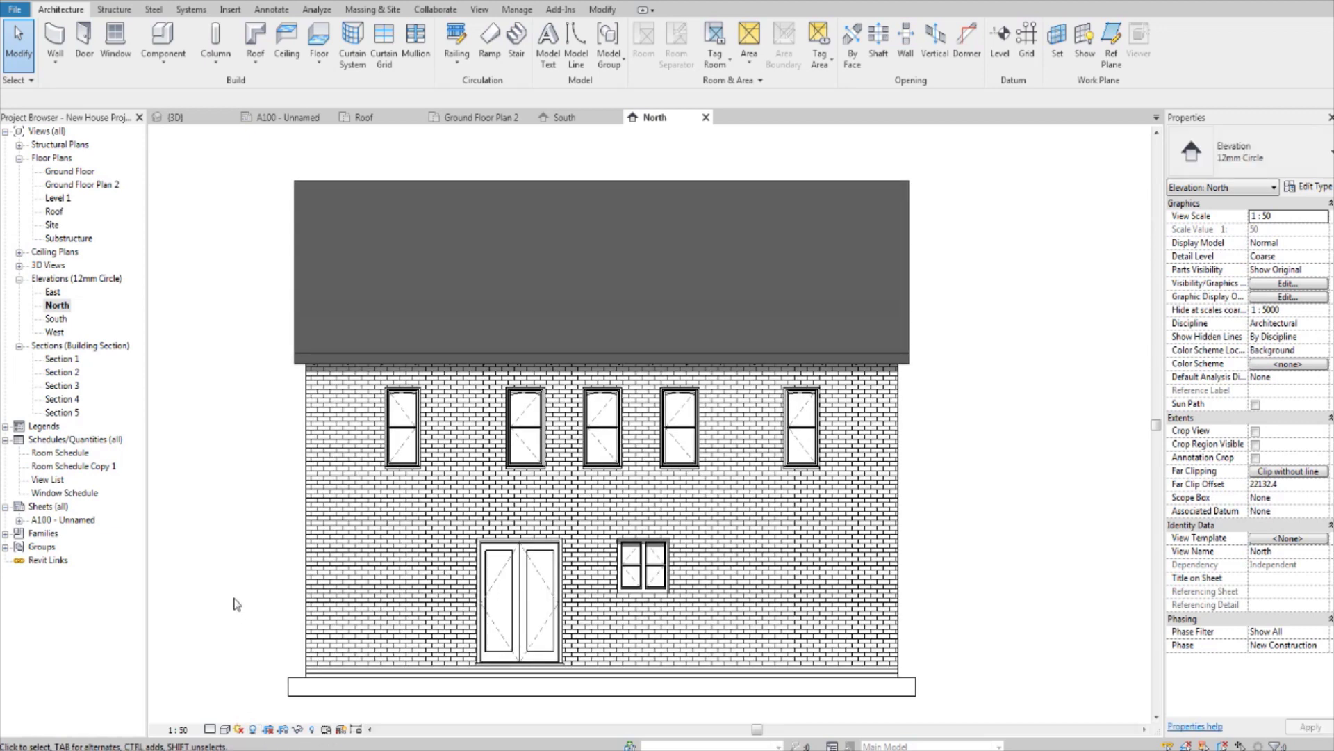
click(225, 729)
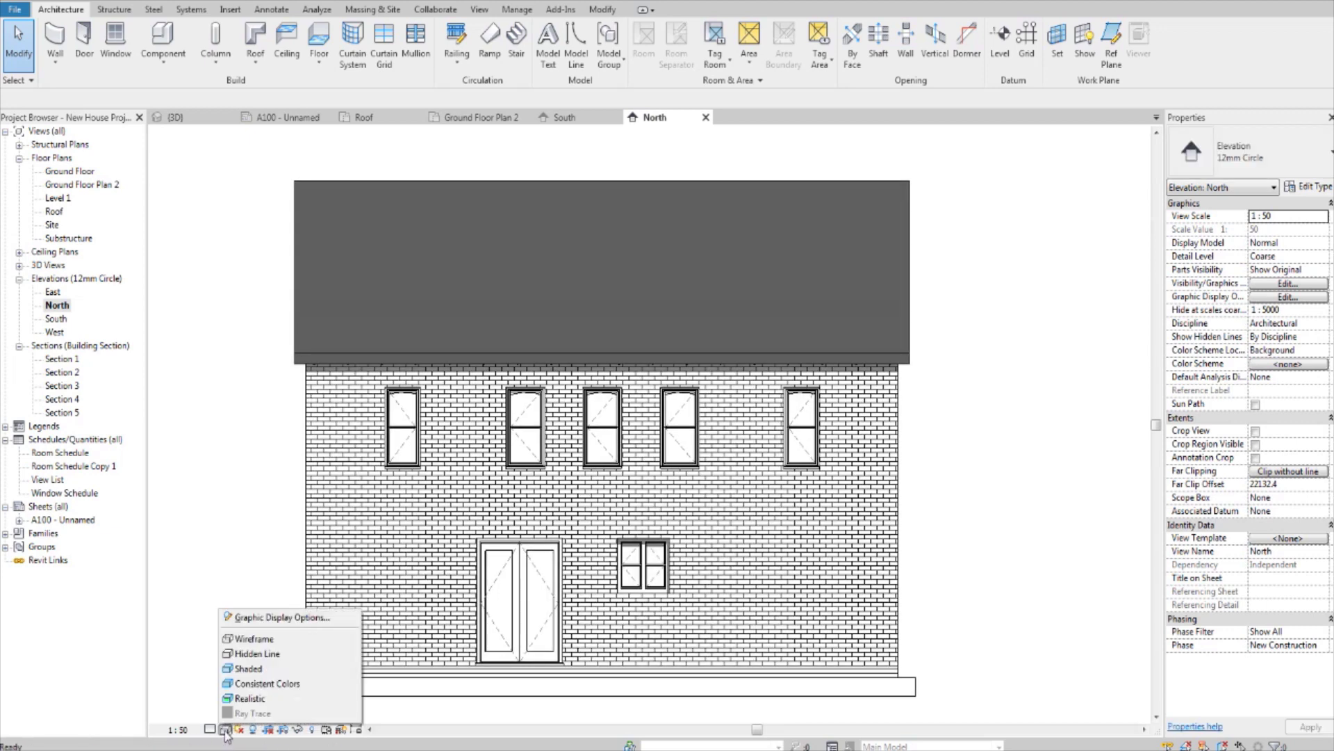
In Graphic Display Options, set the North elevation's silhouettes to Wide Lines
click(284, 618)
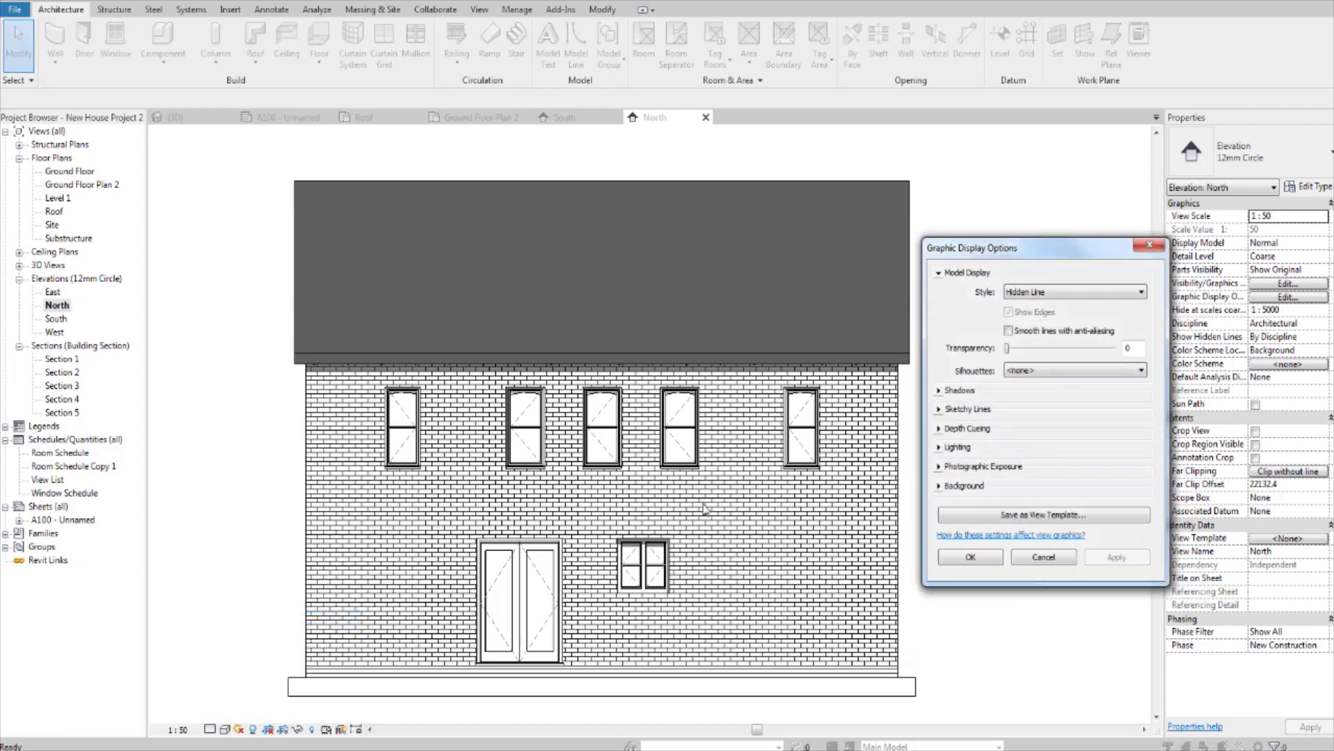
drag(1049, 248, 1024, 243)
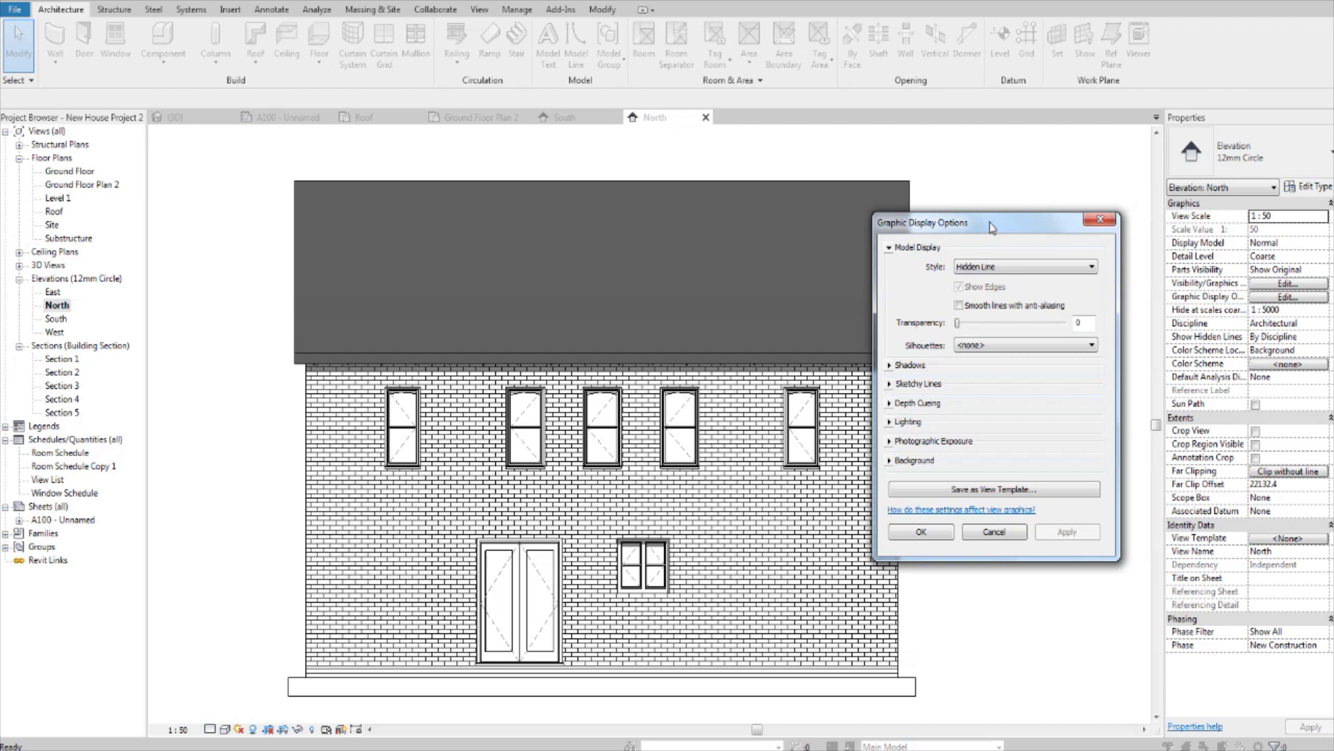
drag(994, 231, 963, 239)
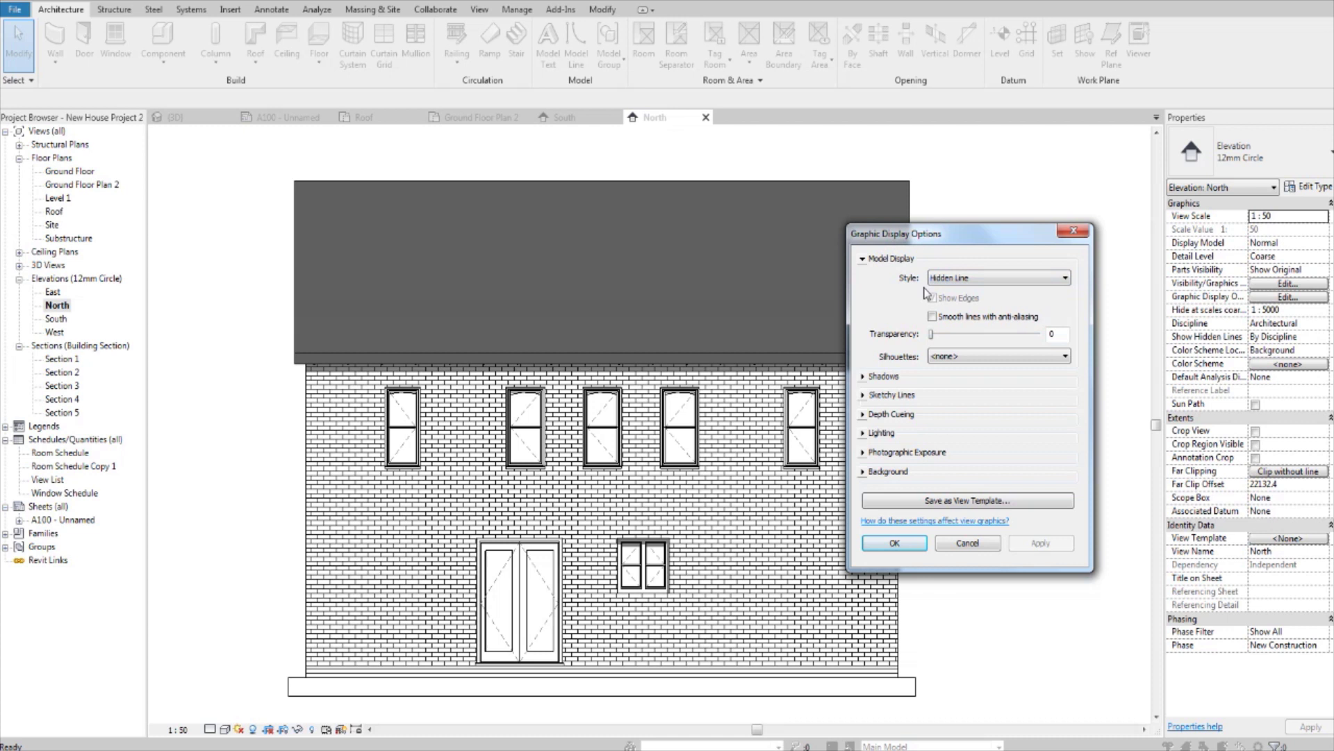
click(945, 357)
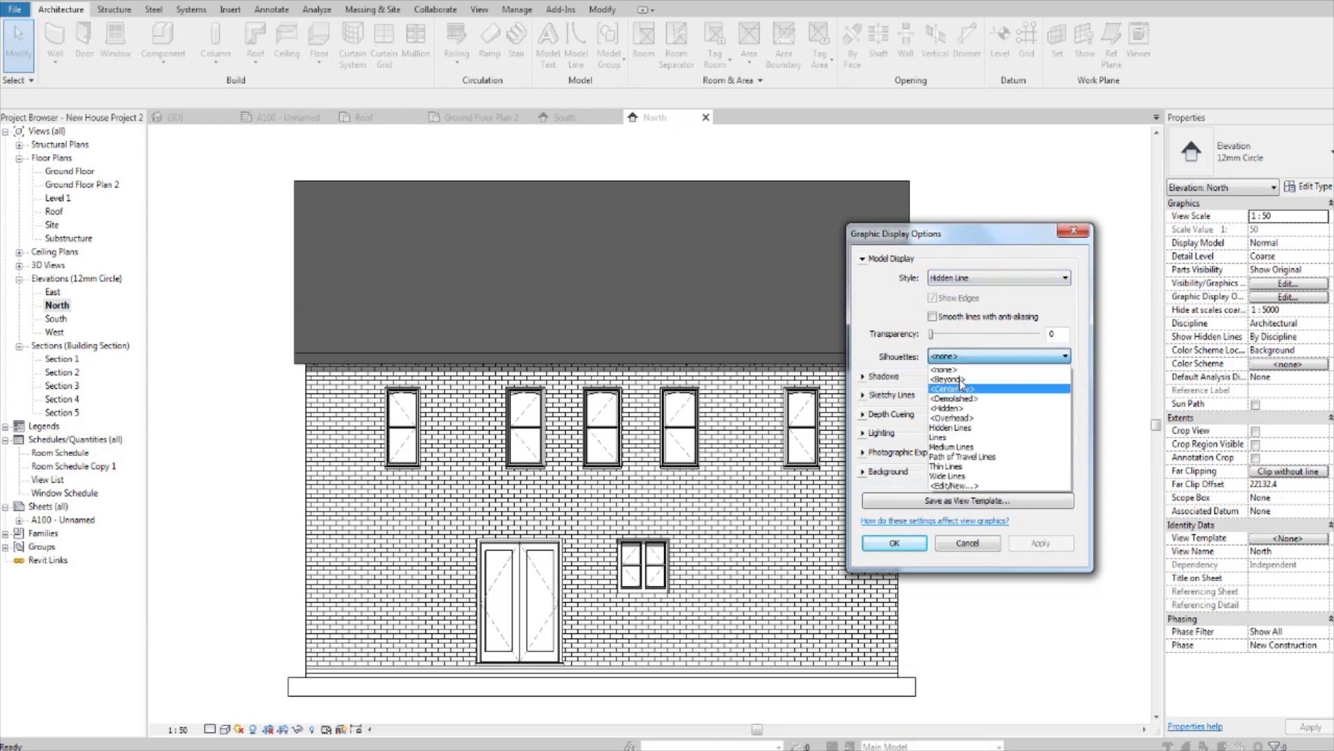
click(978, 477)
click(1039, 543)
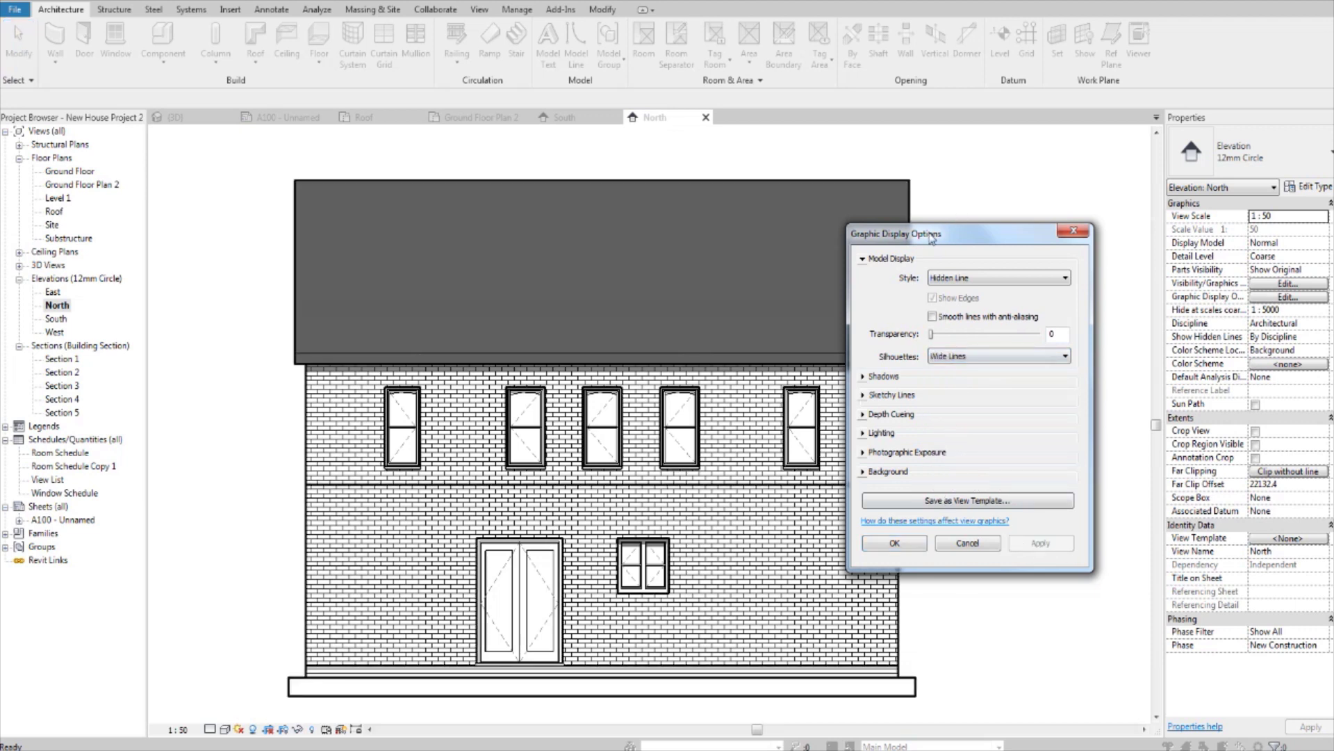
Turn on ambient shadows and lower the shadow intensity to 20
mouse_move(932, 238)
mouse_down()
mouse_move(966, 240)
mouse_move(951, 225)
mouse_up()
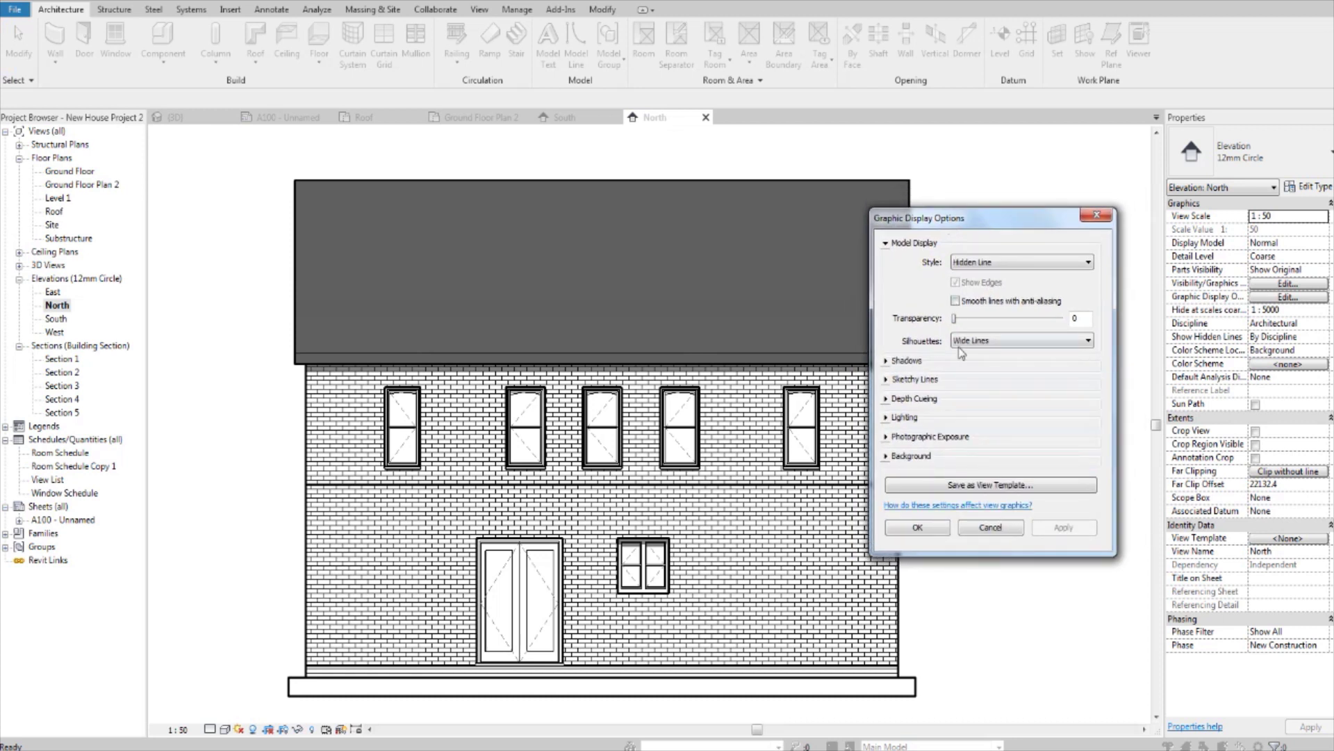
click(887, 361)
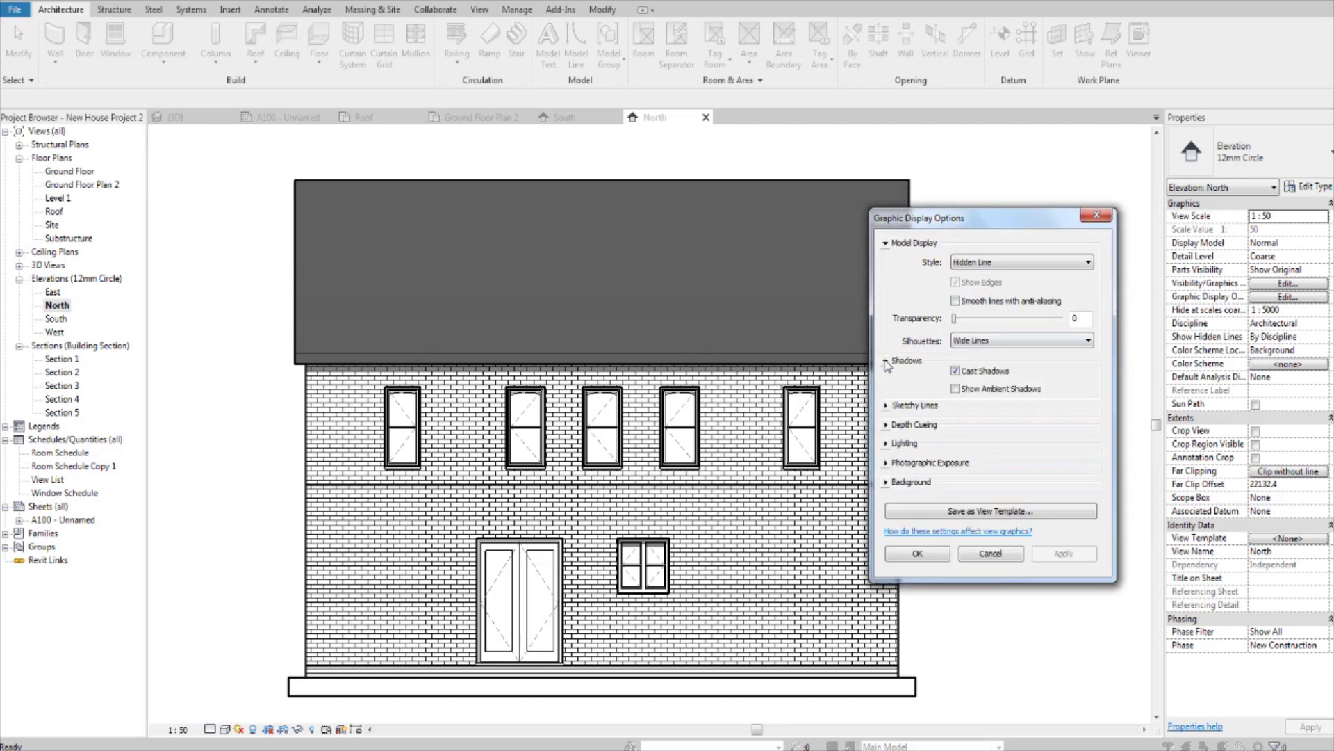
click(965, 391)
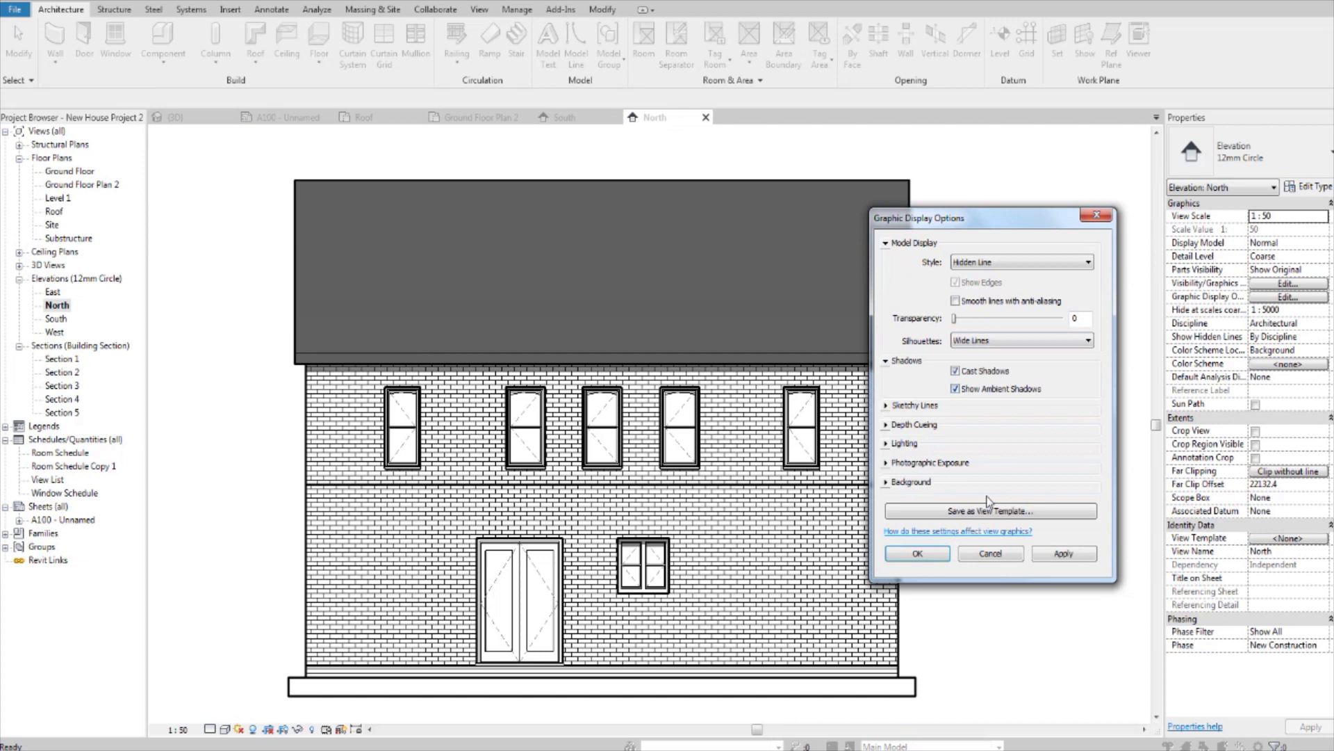
click(1073, 552)
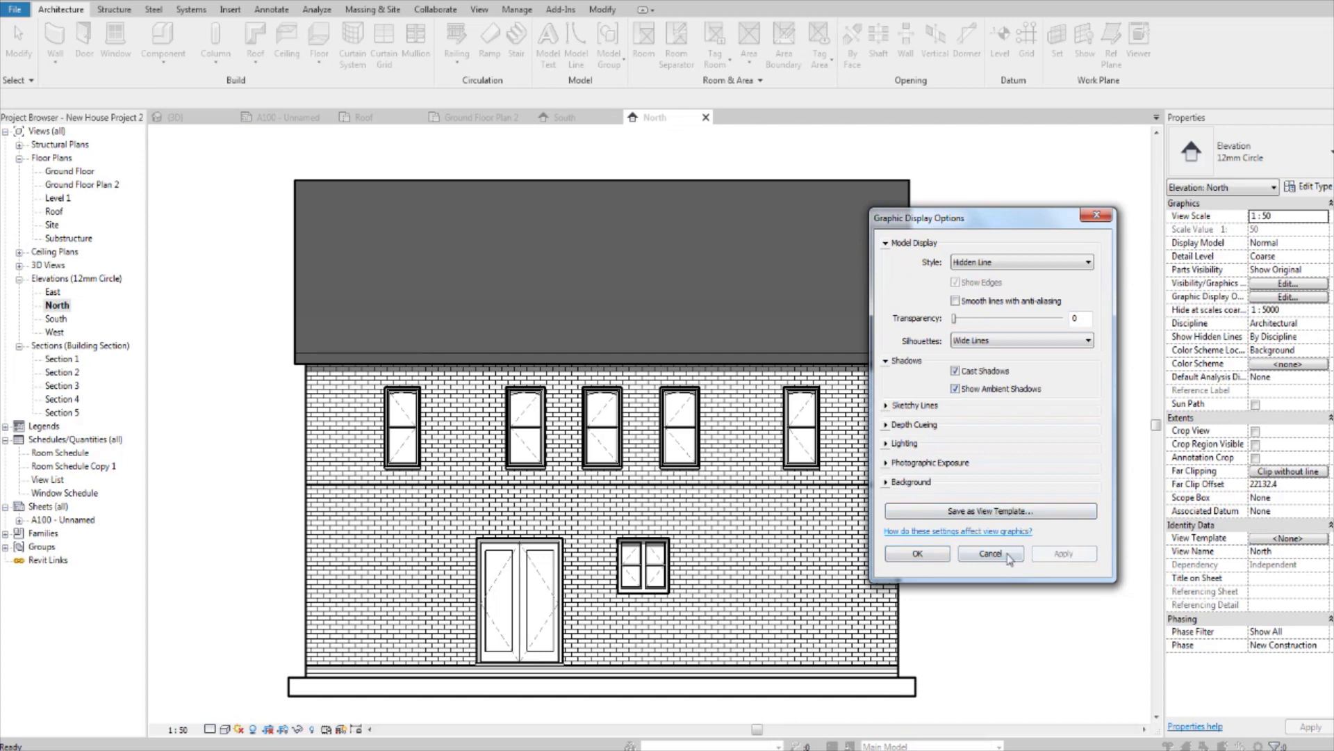
click(887, 445)
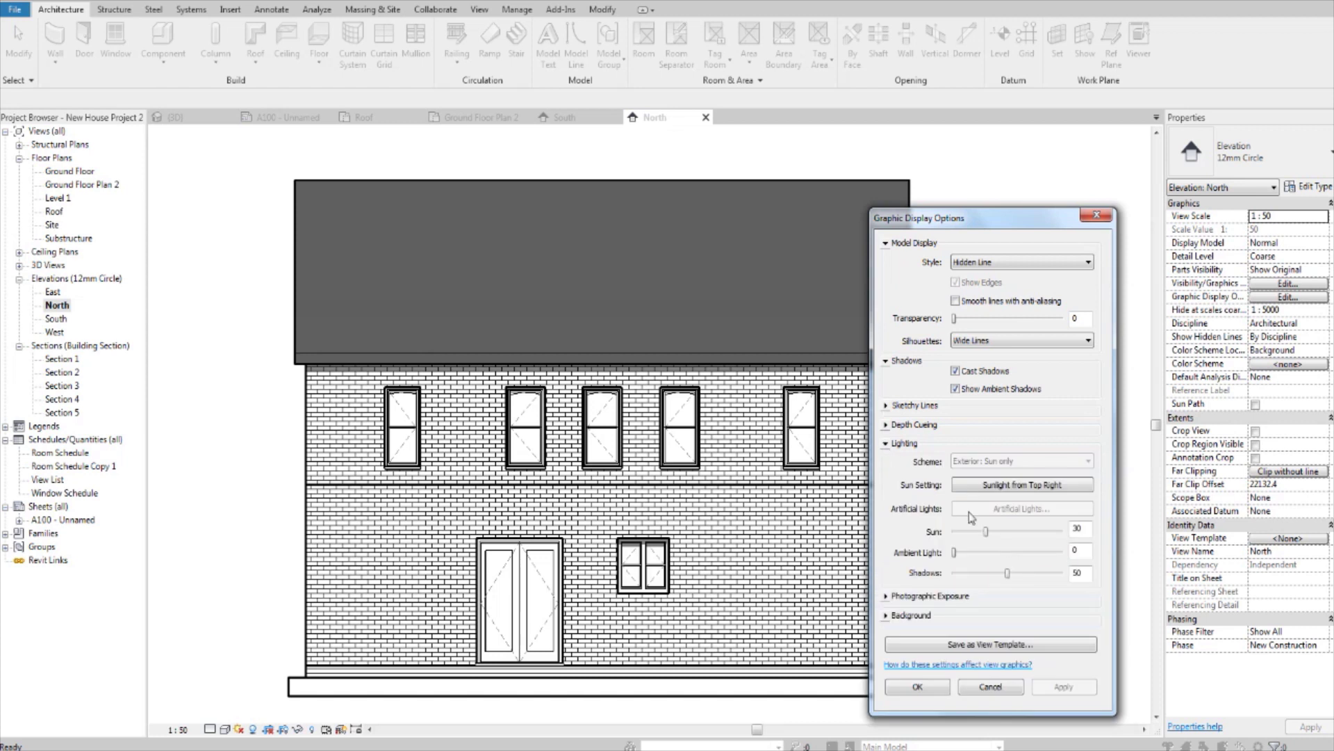
double_click(1088, 576)
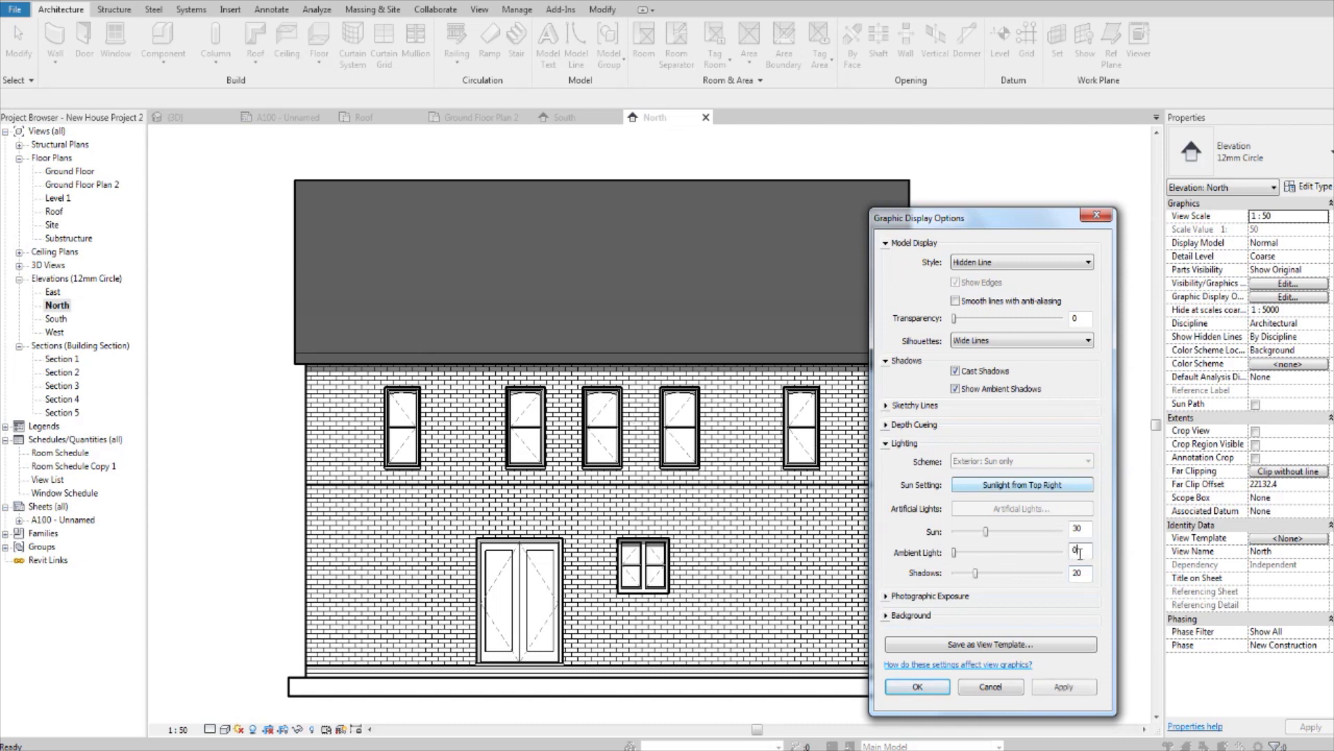
click(1062, 688)
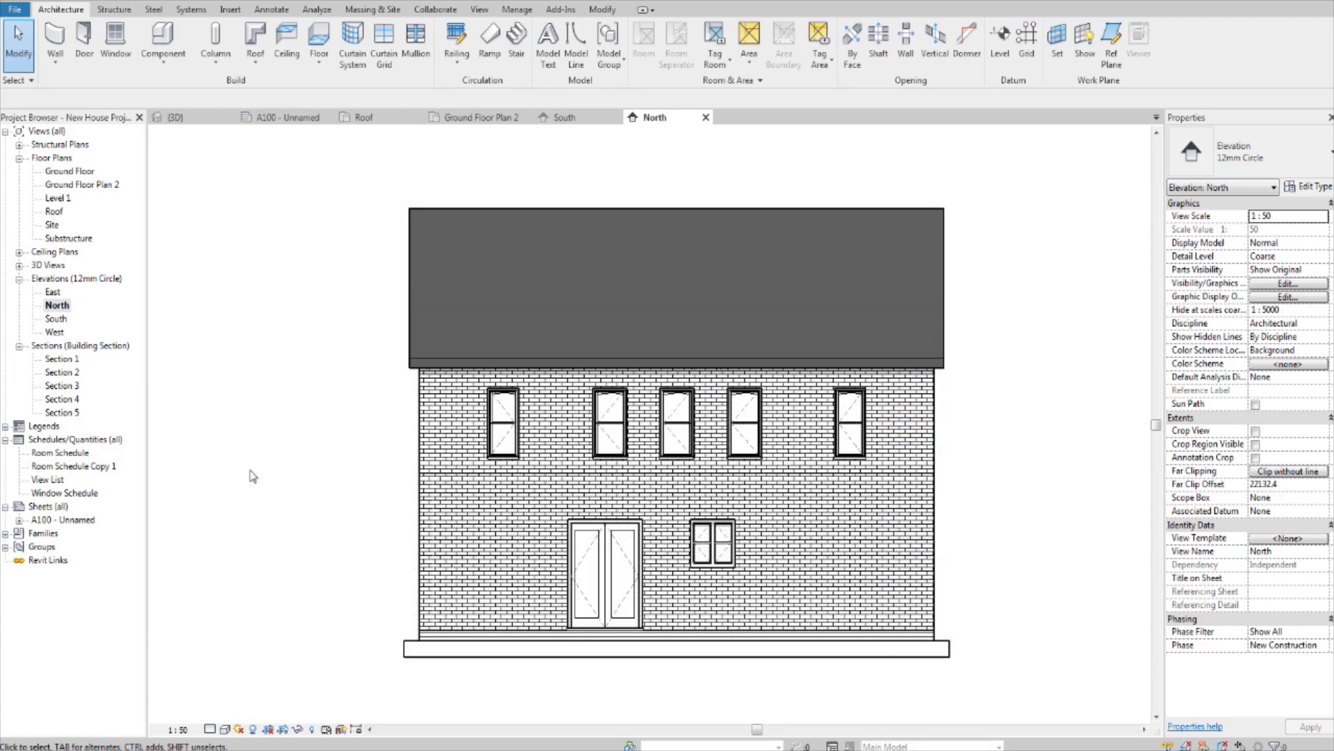
Open sheet A100 and pan to show its title block
double_click(77, 521)
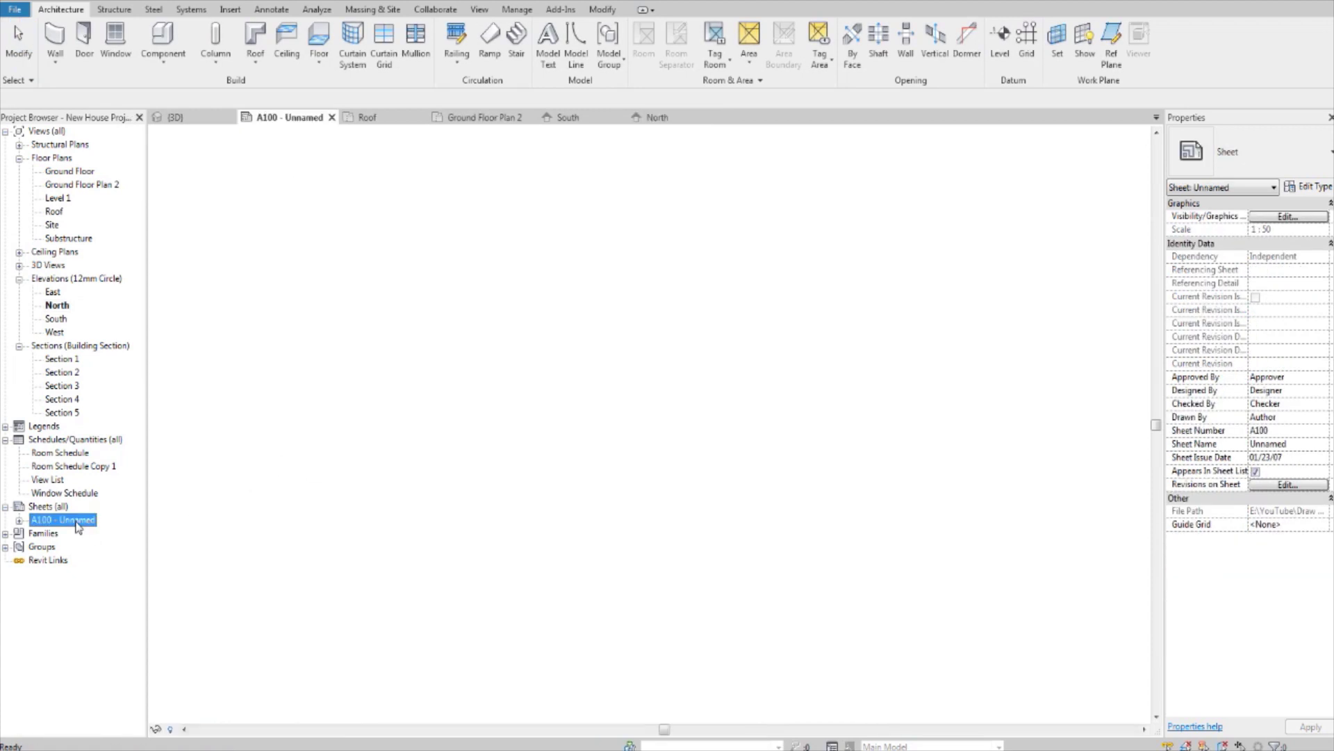
middle_drag(515, 452, 529, 419)
scroll(530, 419, down, 3)
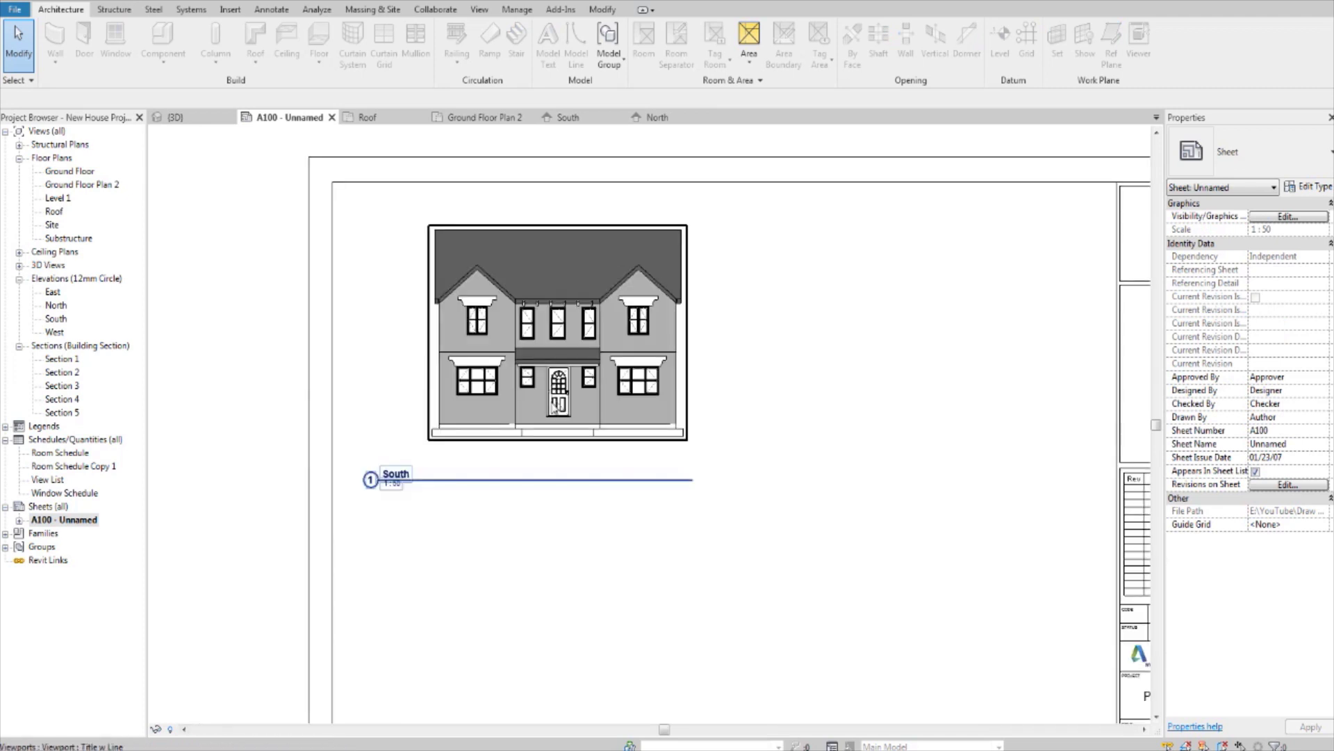
Drag the North elevation onto A100 and position its viewport beneath the South view
click(55, 318)
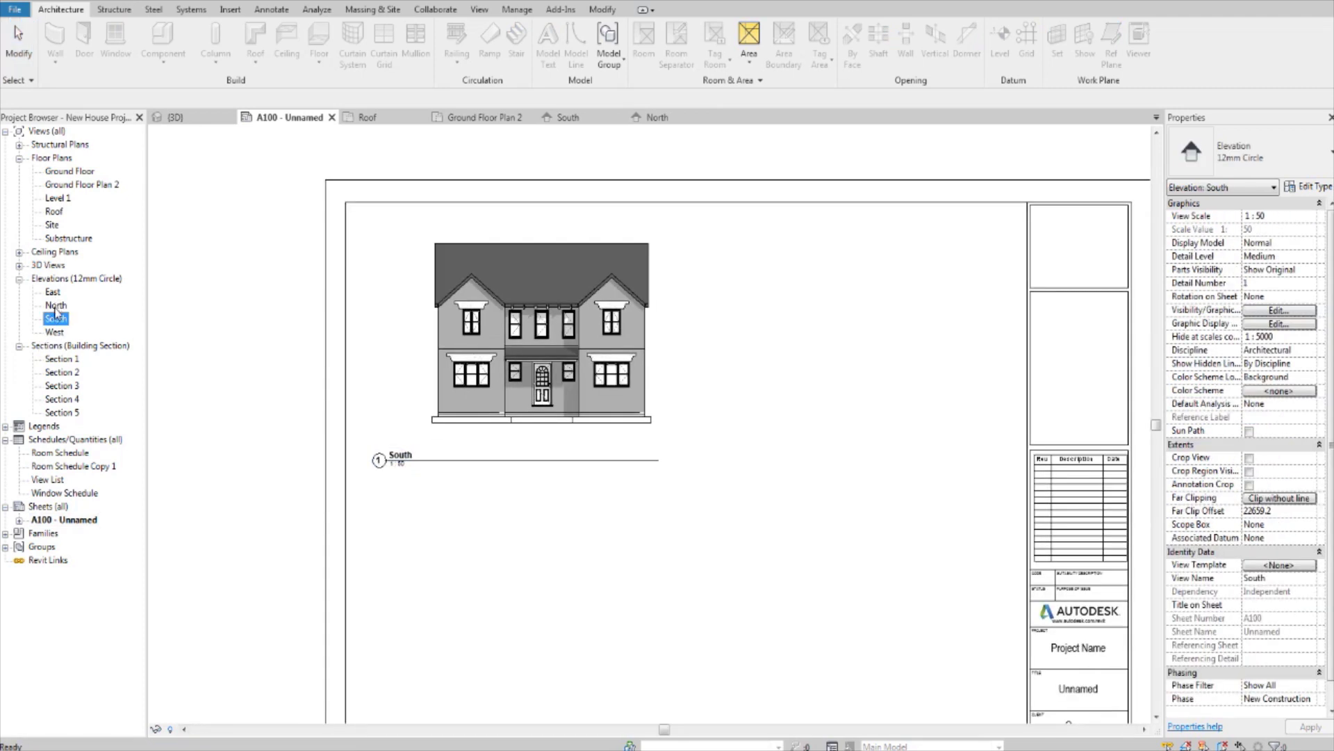
click(55, 308)
drag(353, 431, 423, 465)
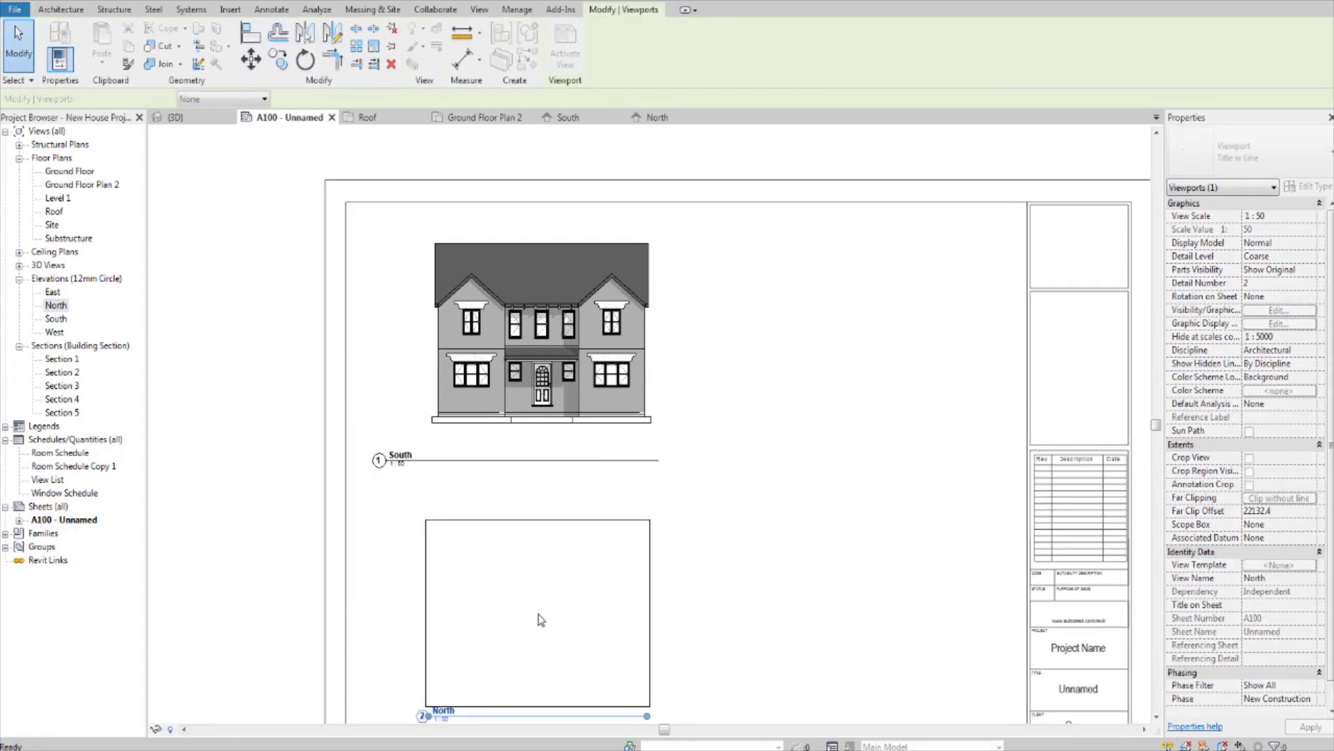
middle_drag(547, 593, 563, 471)
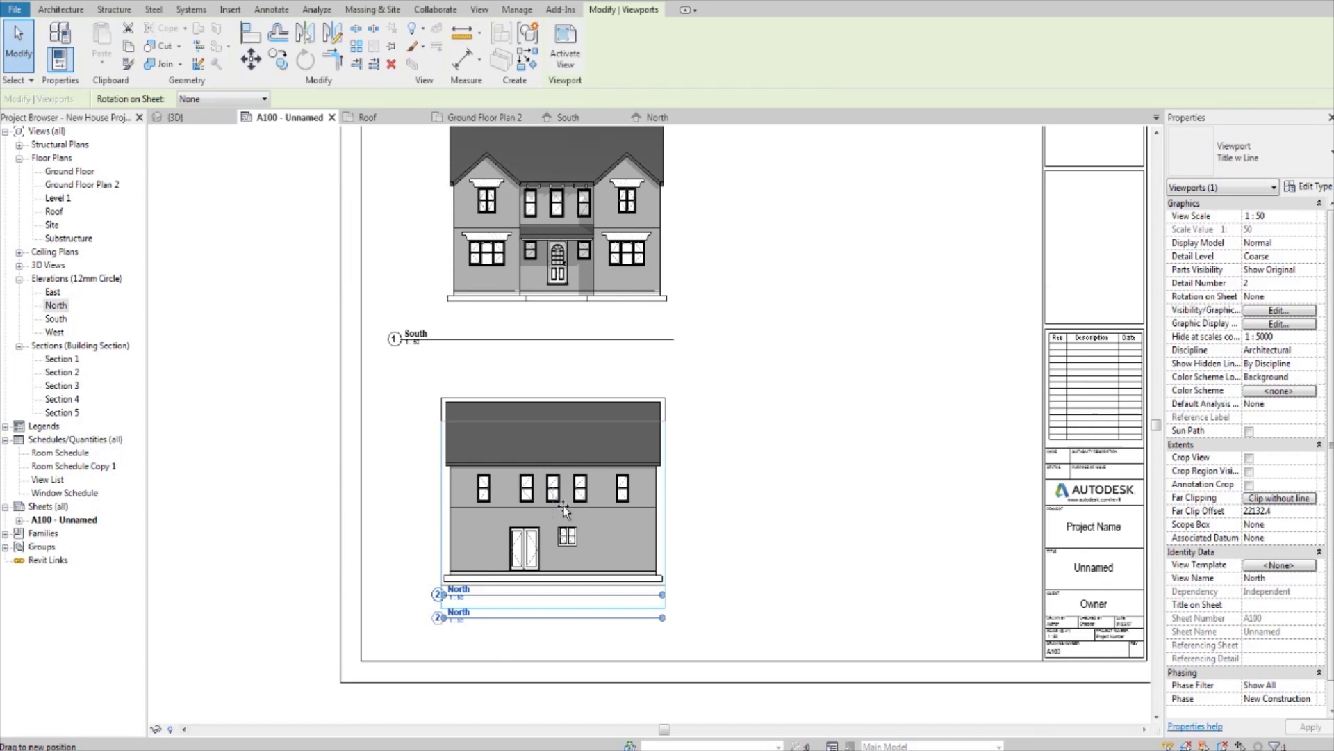
drag(563, 473, 563, 486)
click(715, 387)
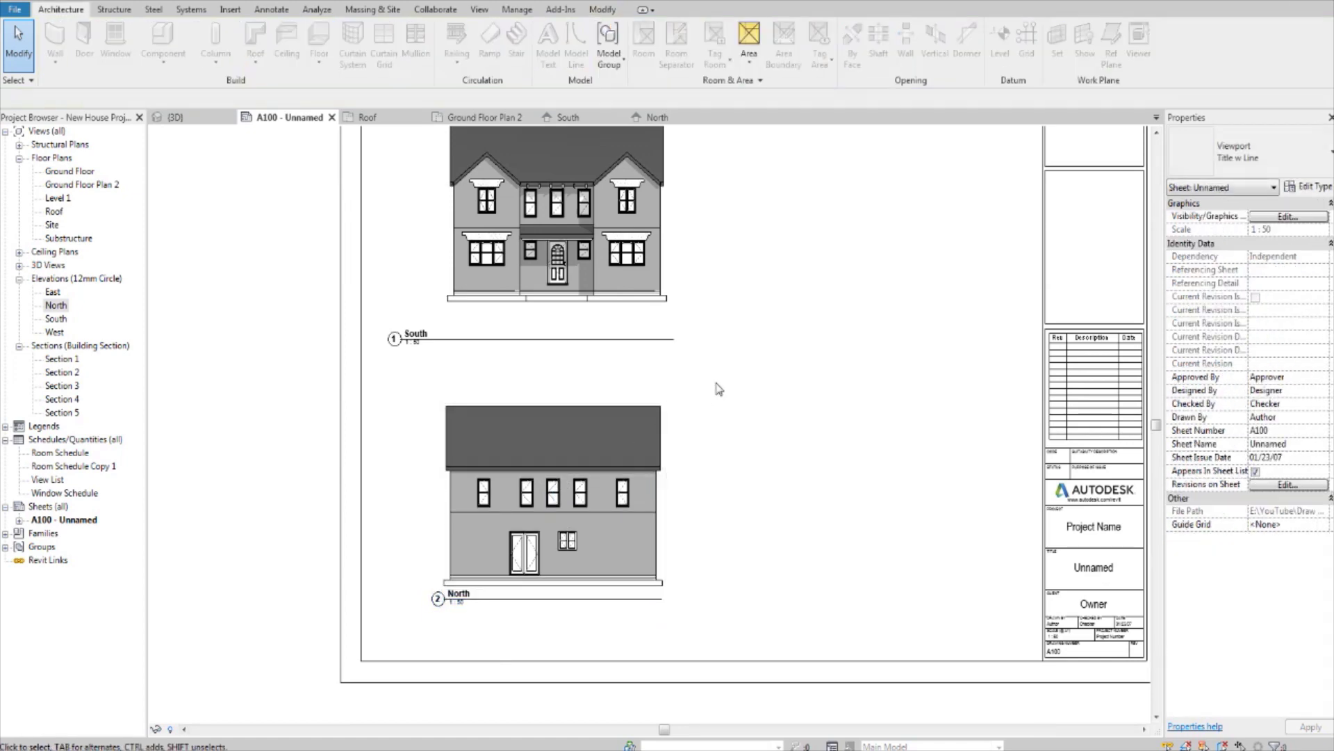
scroll(569, 387, up, 4)
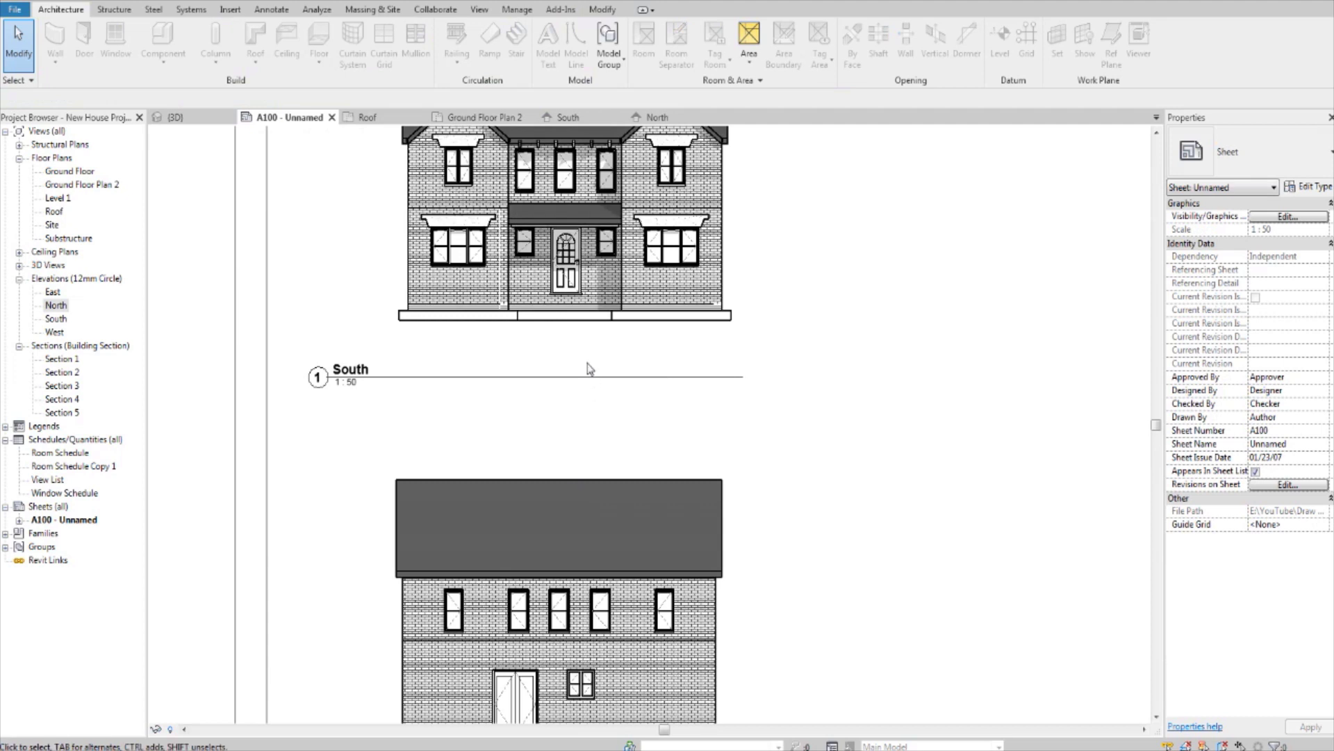
scroll(590, 367, down, 2)
scroll(594, 379, down, 2)
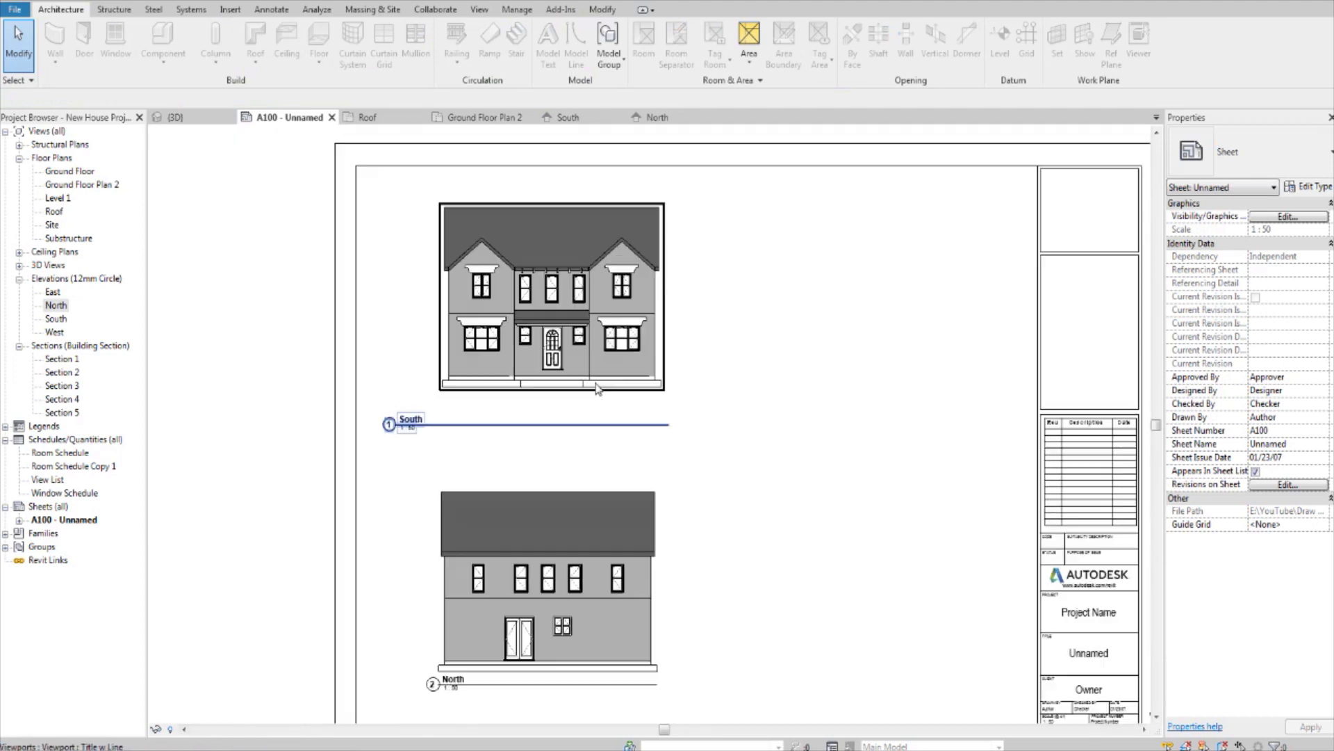
middle_drag(602, 332, 565, 374)
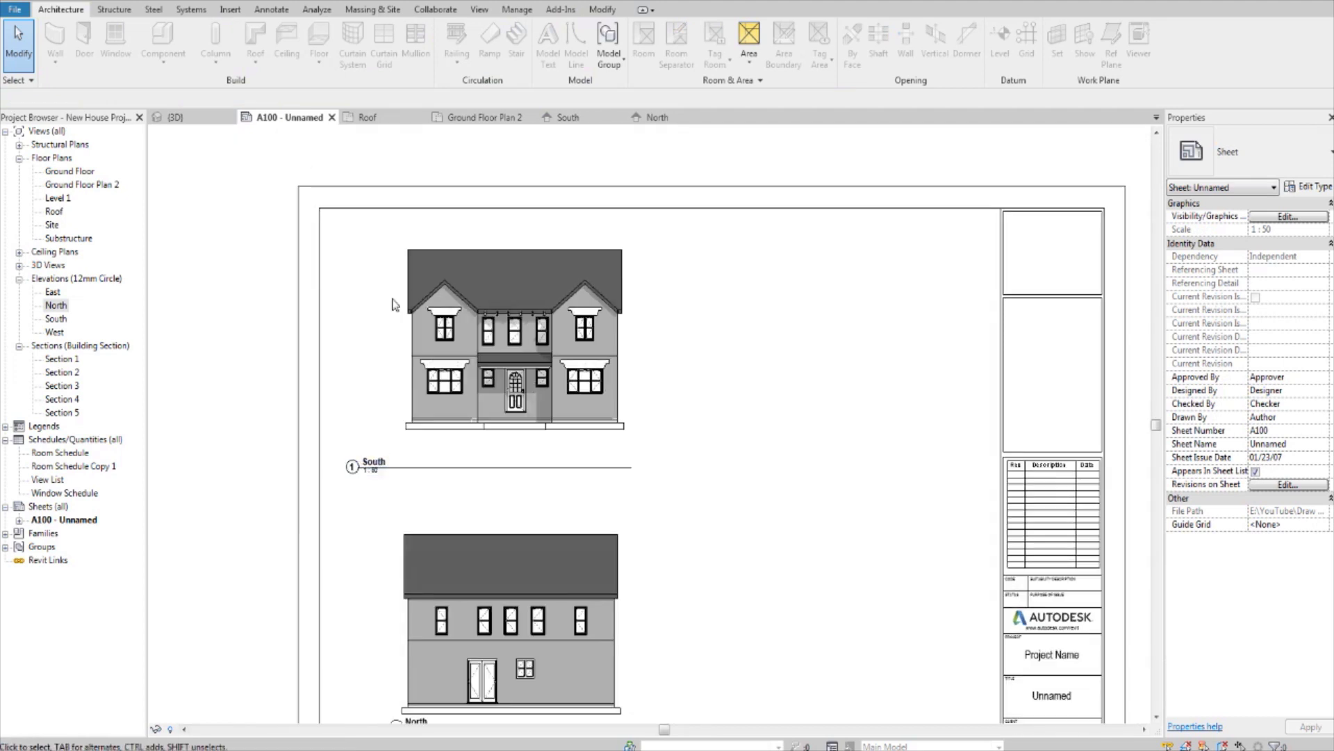
Open the East elevation and select all section markers visible in it
double_click(54, 292)
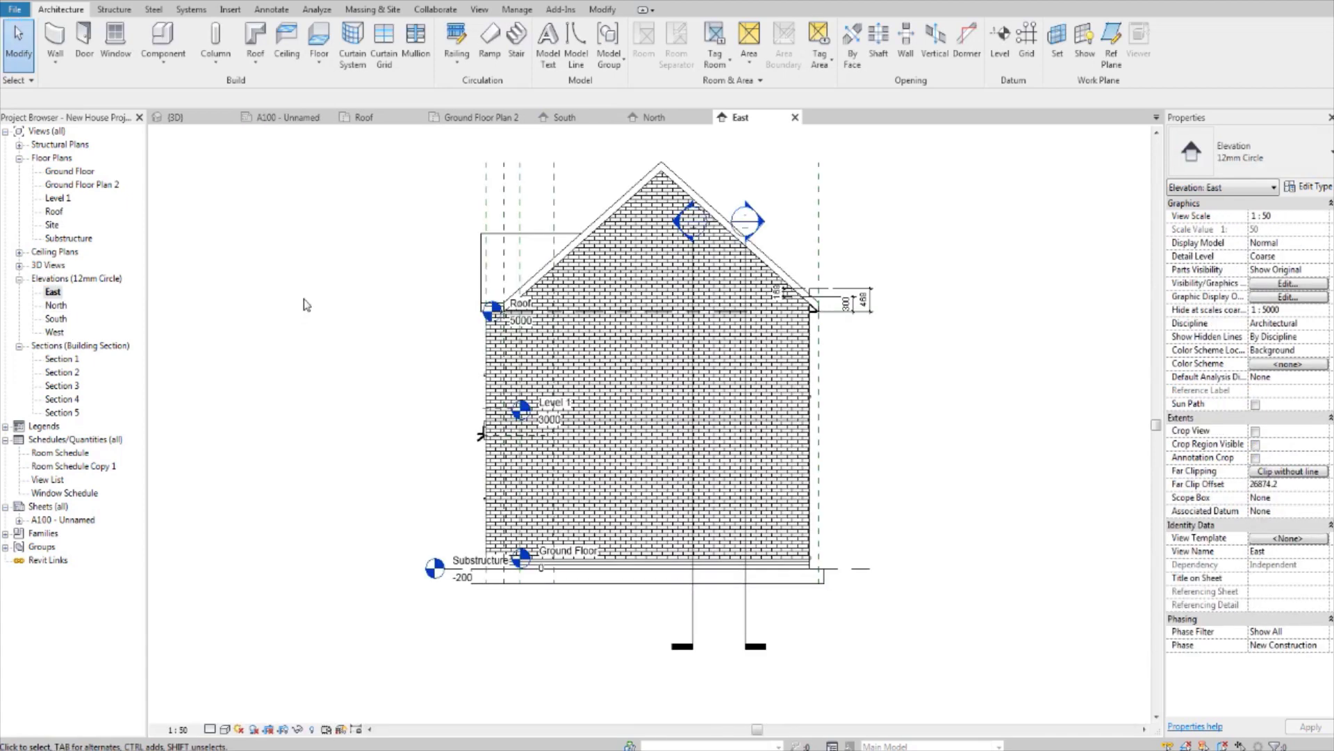
right_click(759, 314)
mouse_move(843, 529)
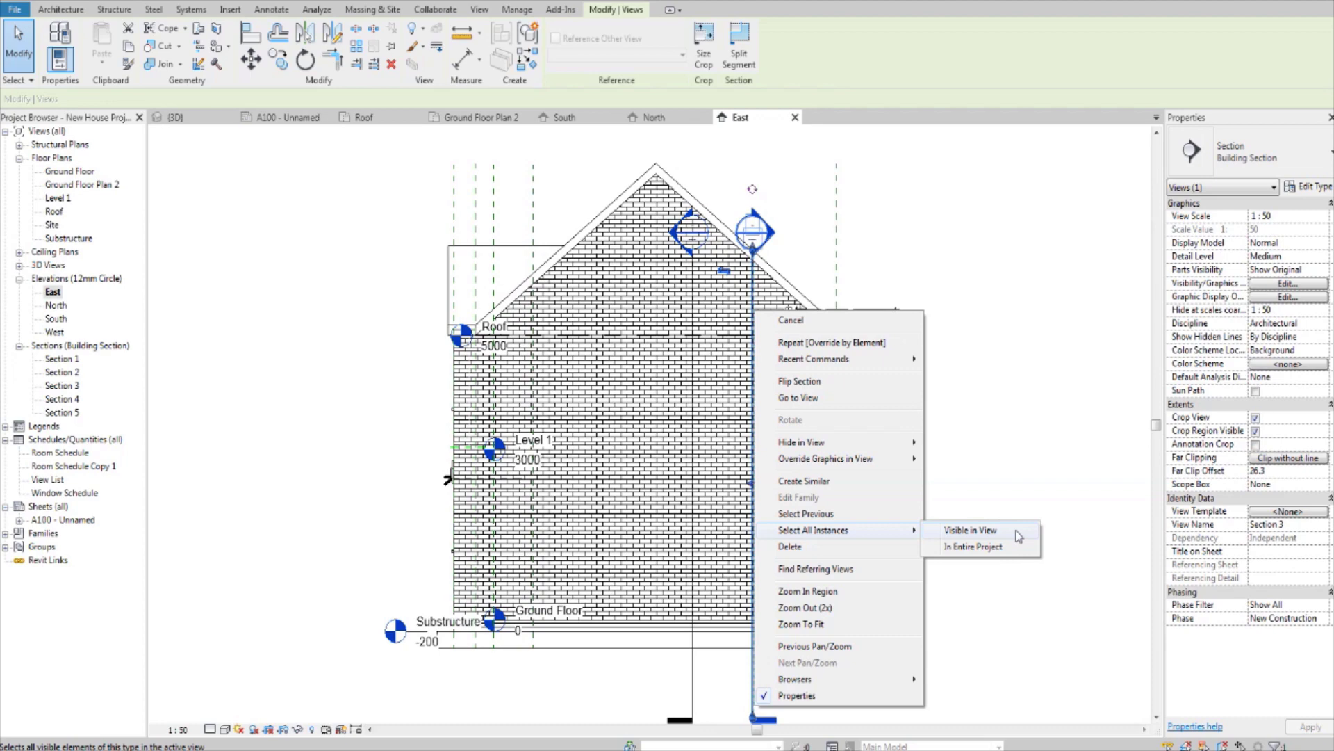
click(929, 522)
Select all level markers in the East view and hide them
middle_drag(924, 502, 899, 522)
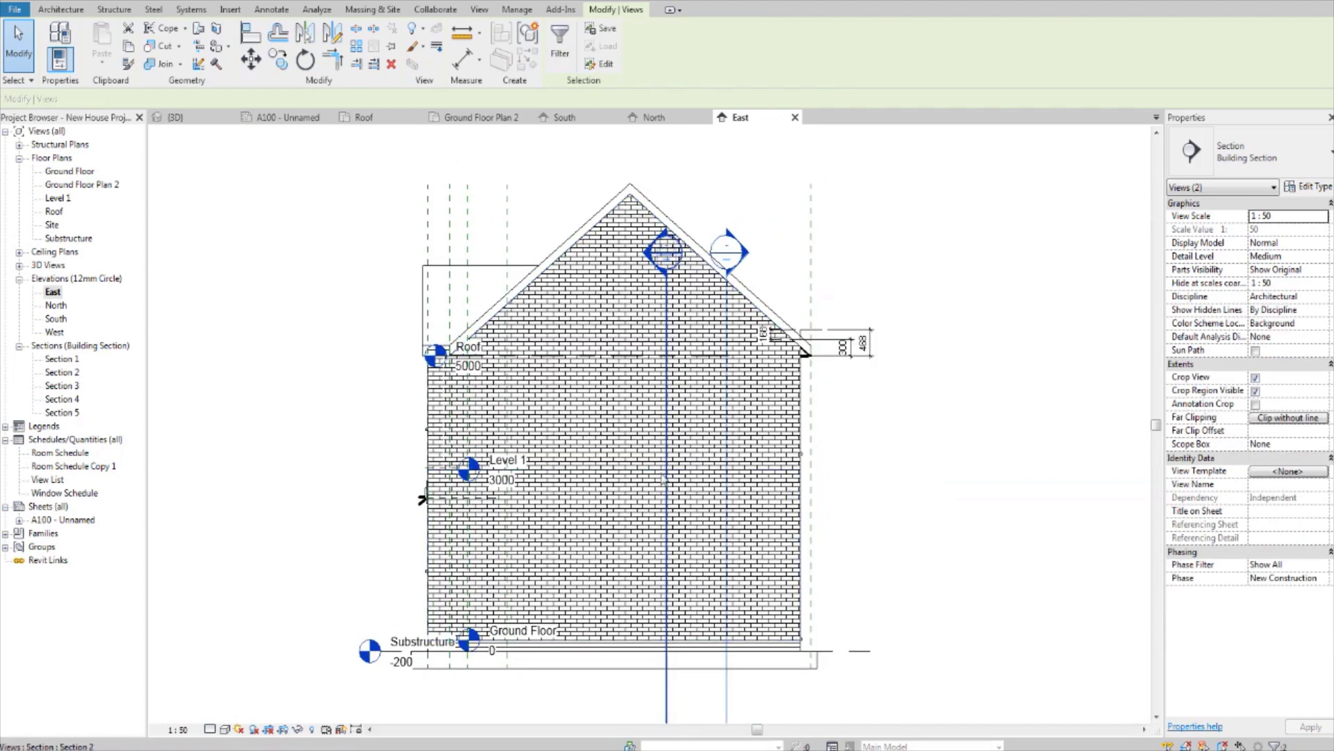
scroll(375, 695, up, 5)
right_click(414, 520)
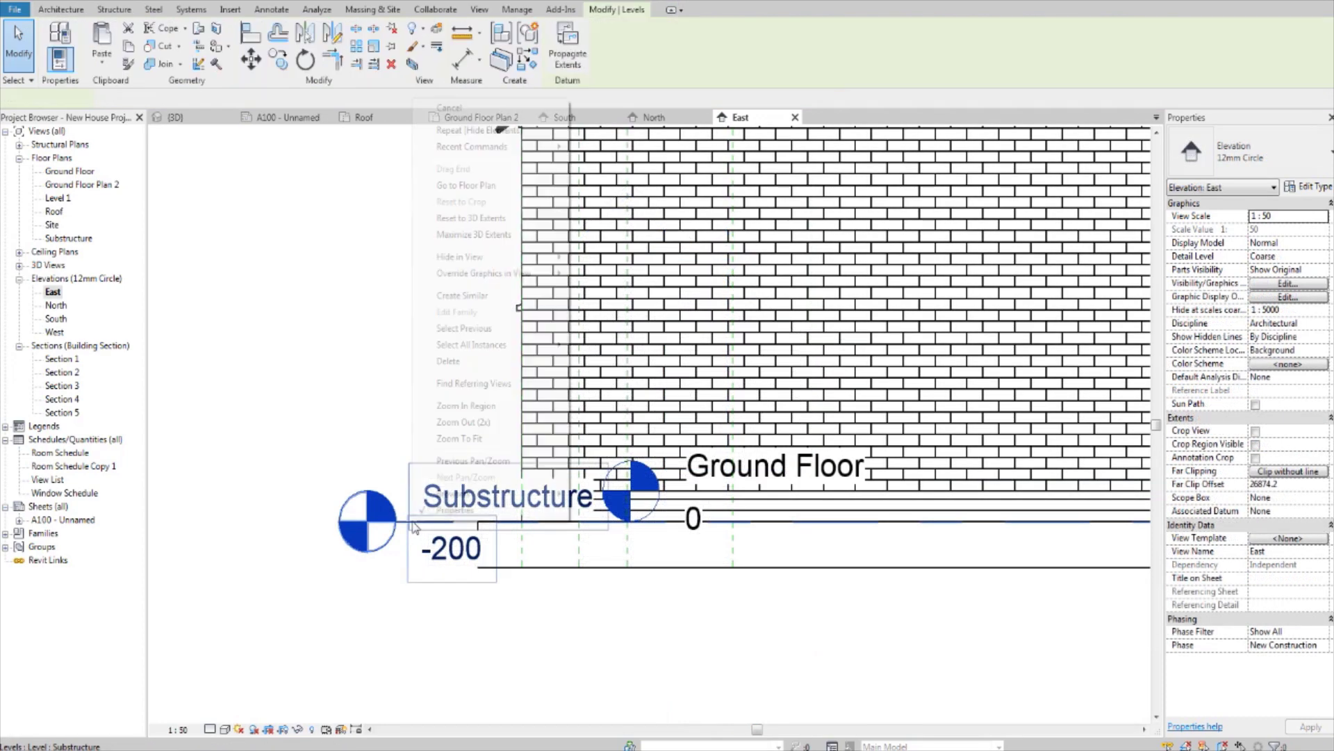
mouse_move(501, 345)
click(583, 348)
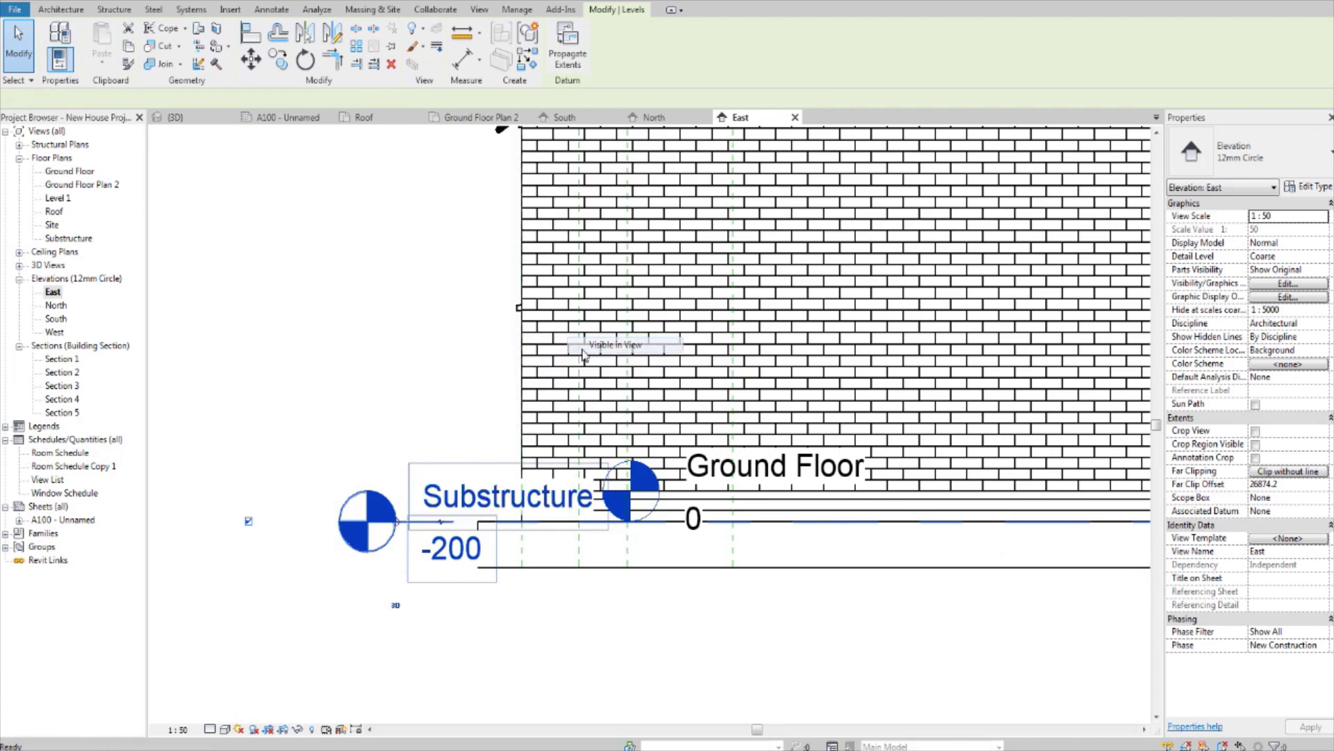
key(e)
key(h)
Delete the 300 eave dimension on the East elevation
scroll(588, 353, down, 3)
middle_drag(593, 354, 389, 565)
scroll(827, 356, up, 2)
click(828, 358)
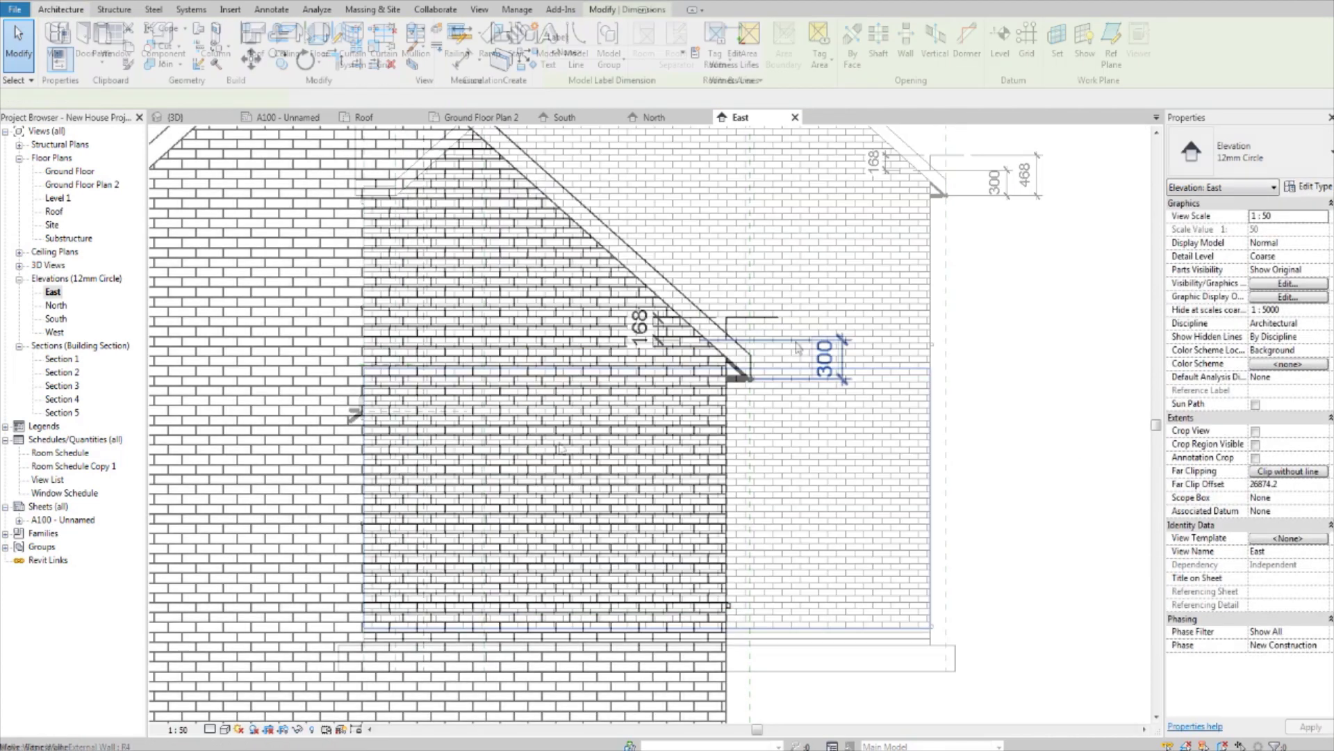
key(Delete)
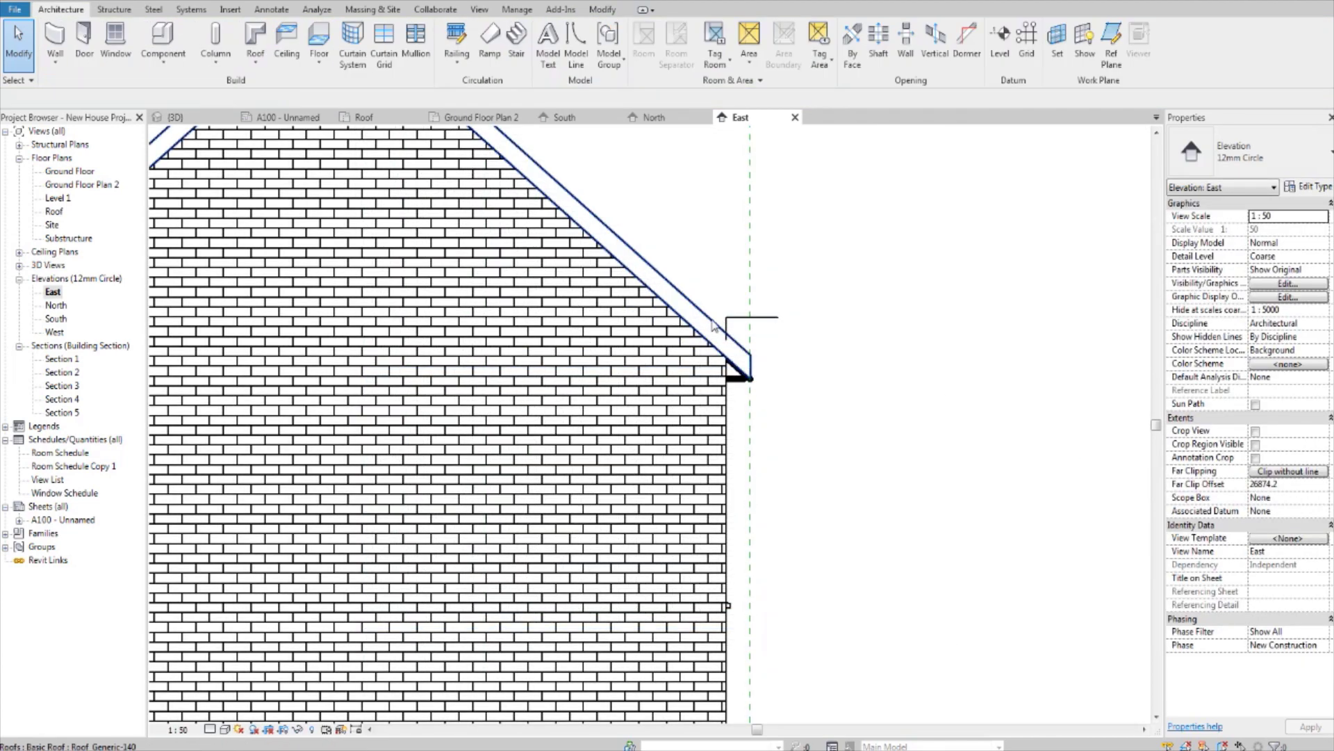
Give the East roofs a solid fill override in grey RGB 95-95-95
click(738, 319)
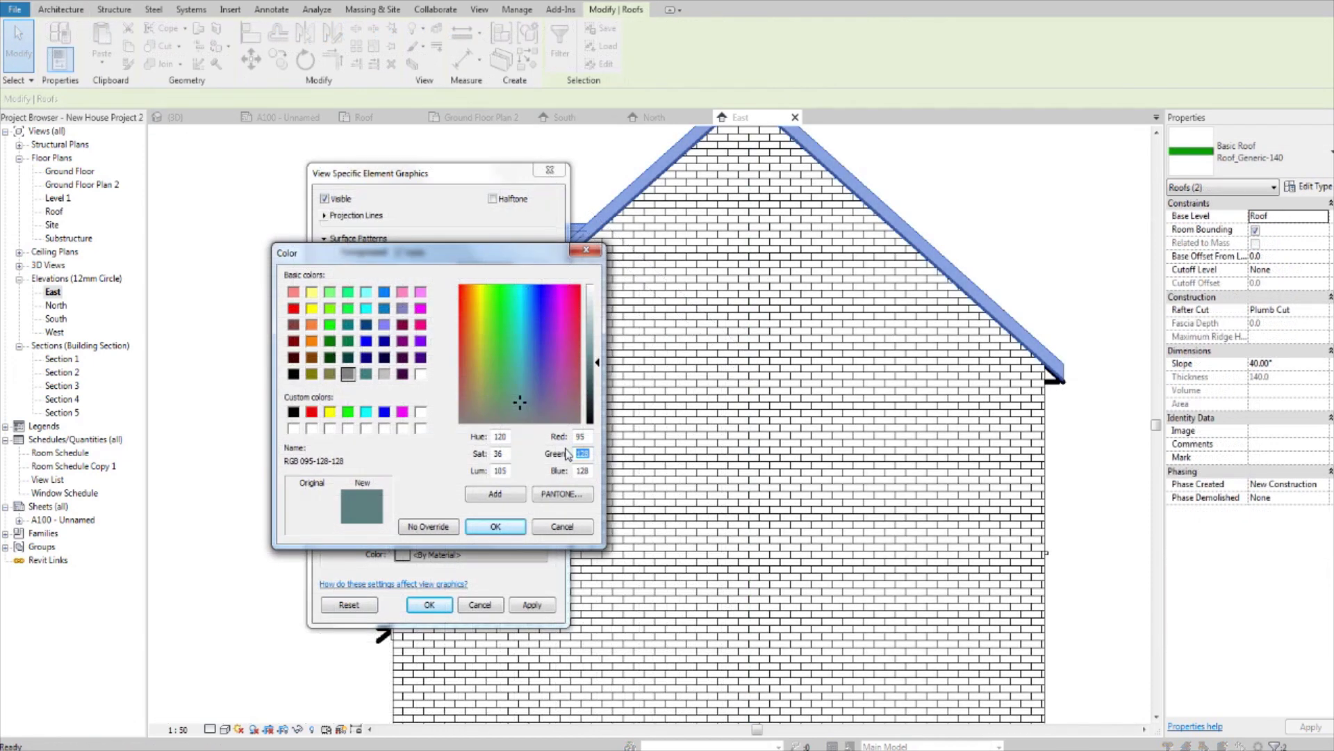
text(95)
key(Tab)
text(95)
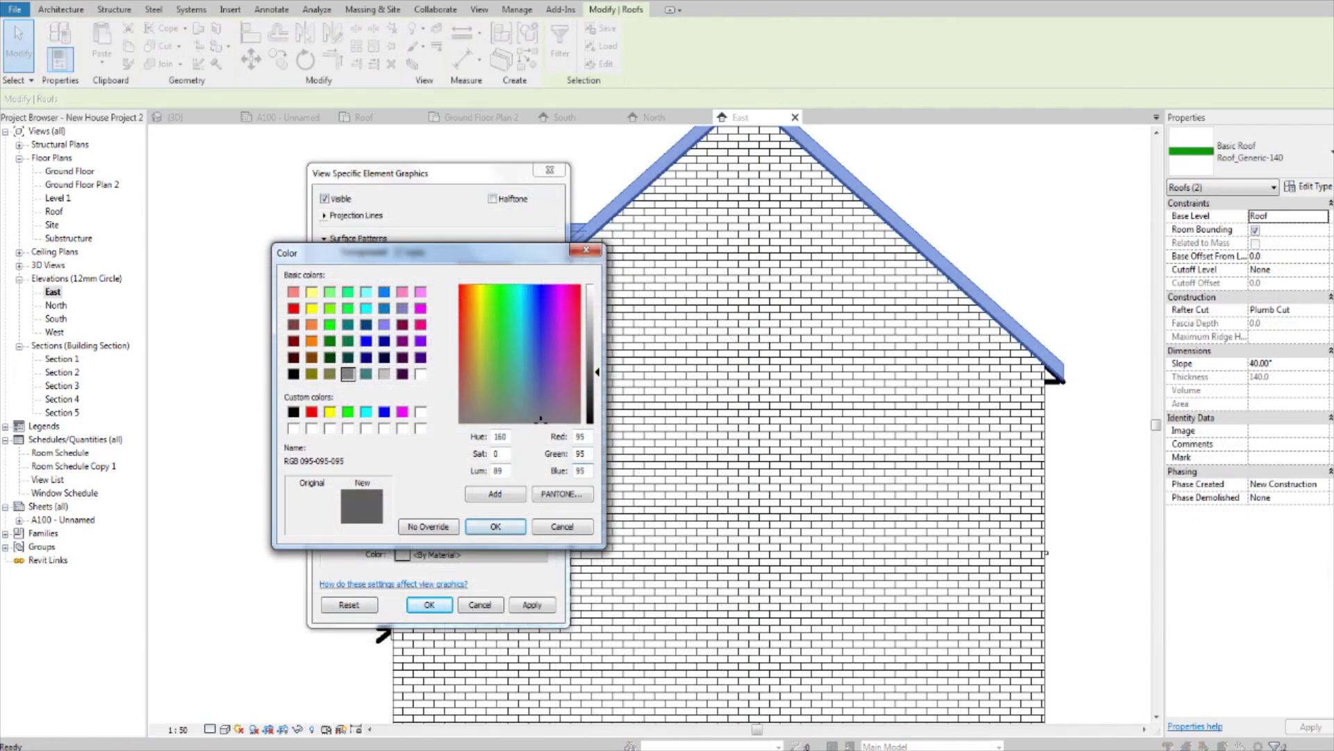
click(496, 526)
click(418, 604)
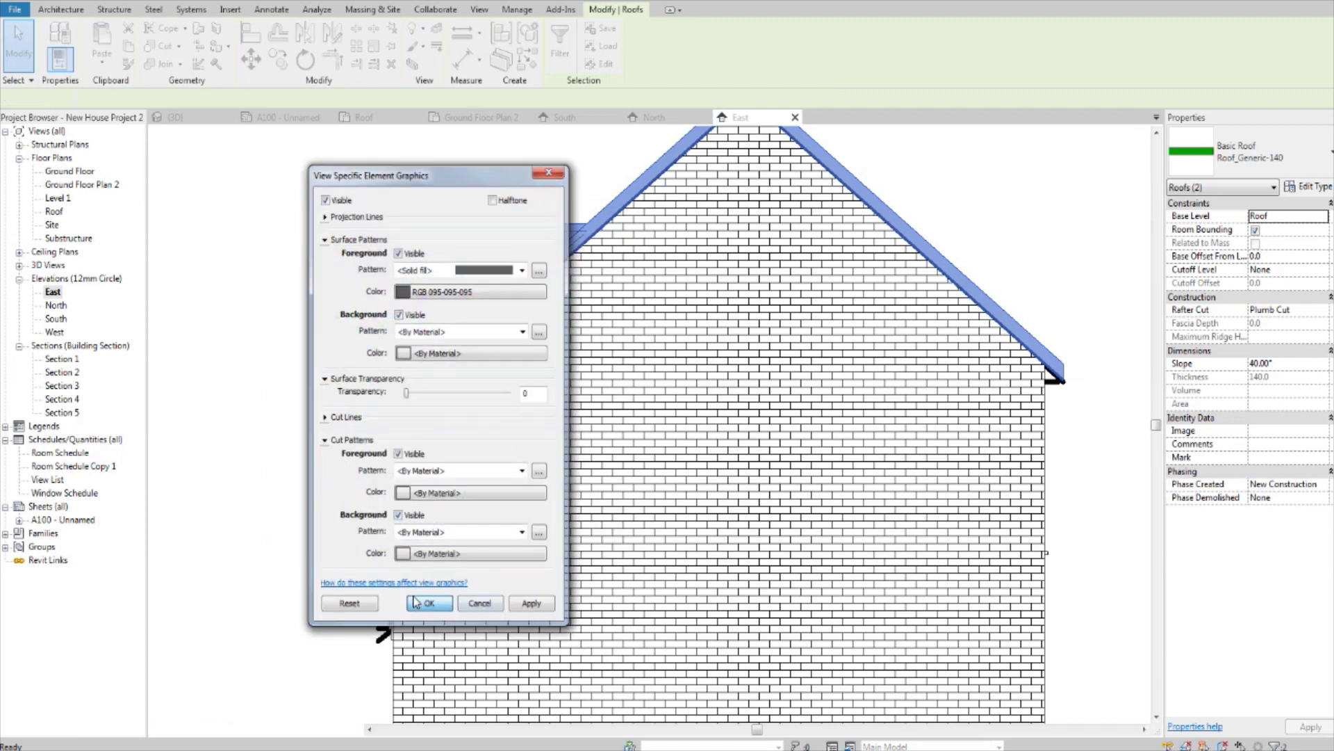
click(286, 387)
scroll(292, 387, down, 3)
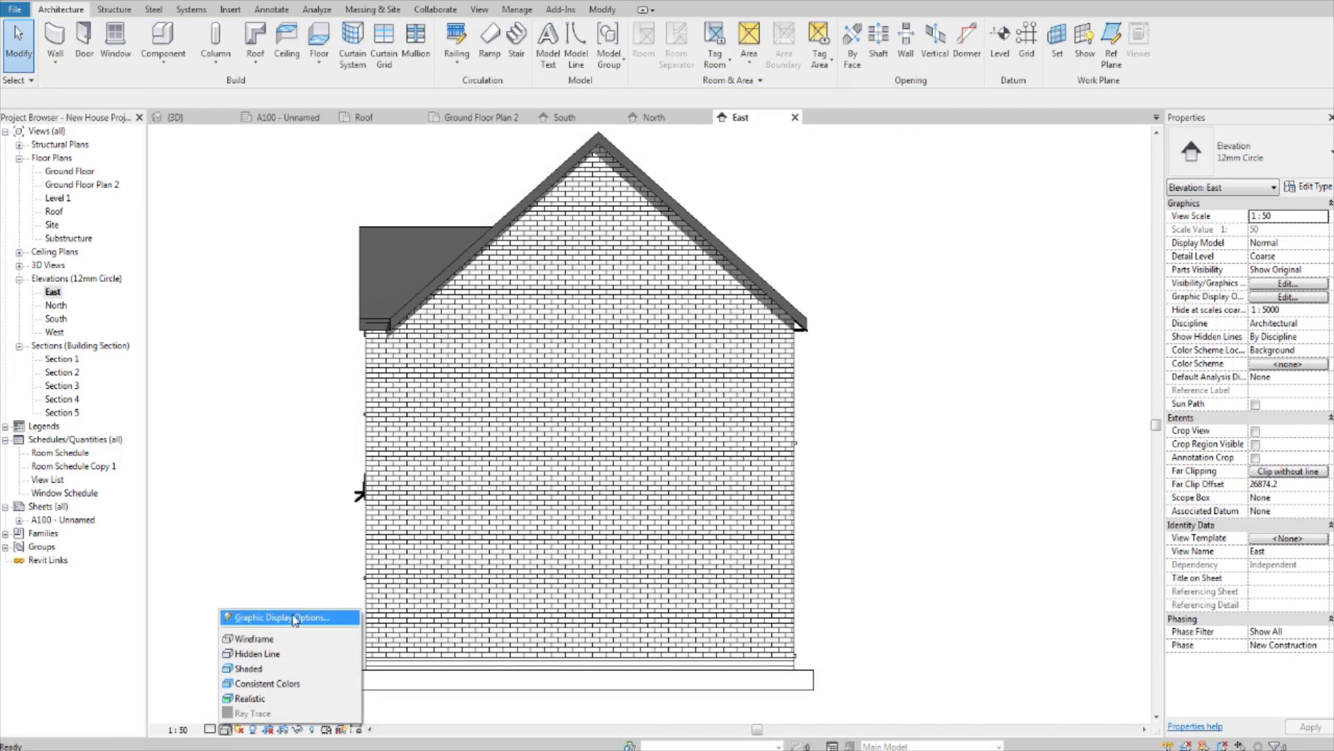
Set Wide Lines silhouettes and turn on cast and ambient shadows in Graphic Display Options
click(288, 617)
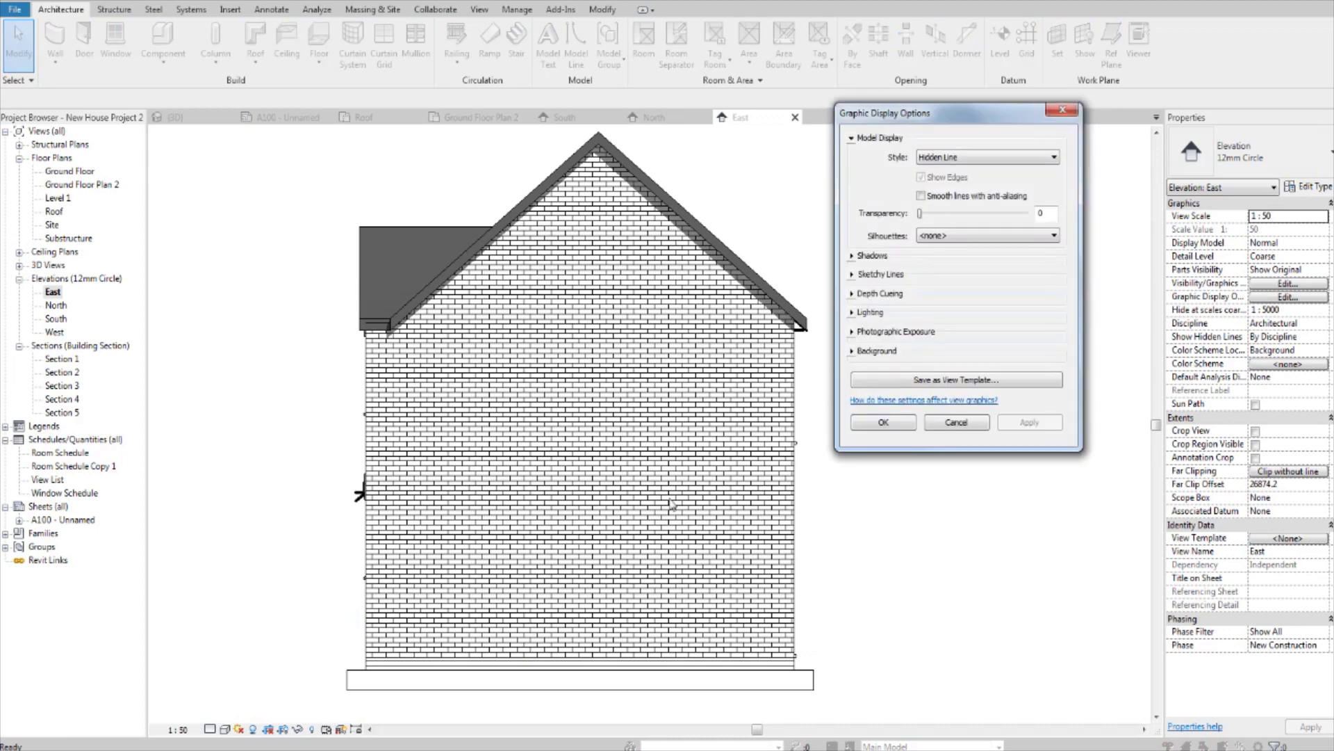
click(946, 237)
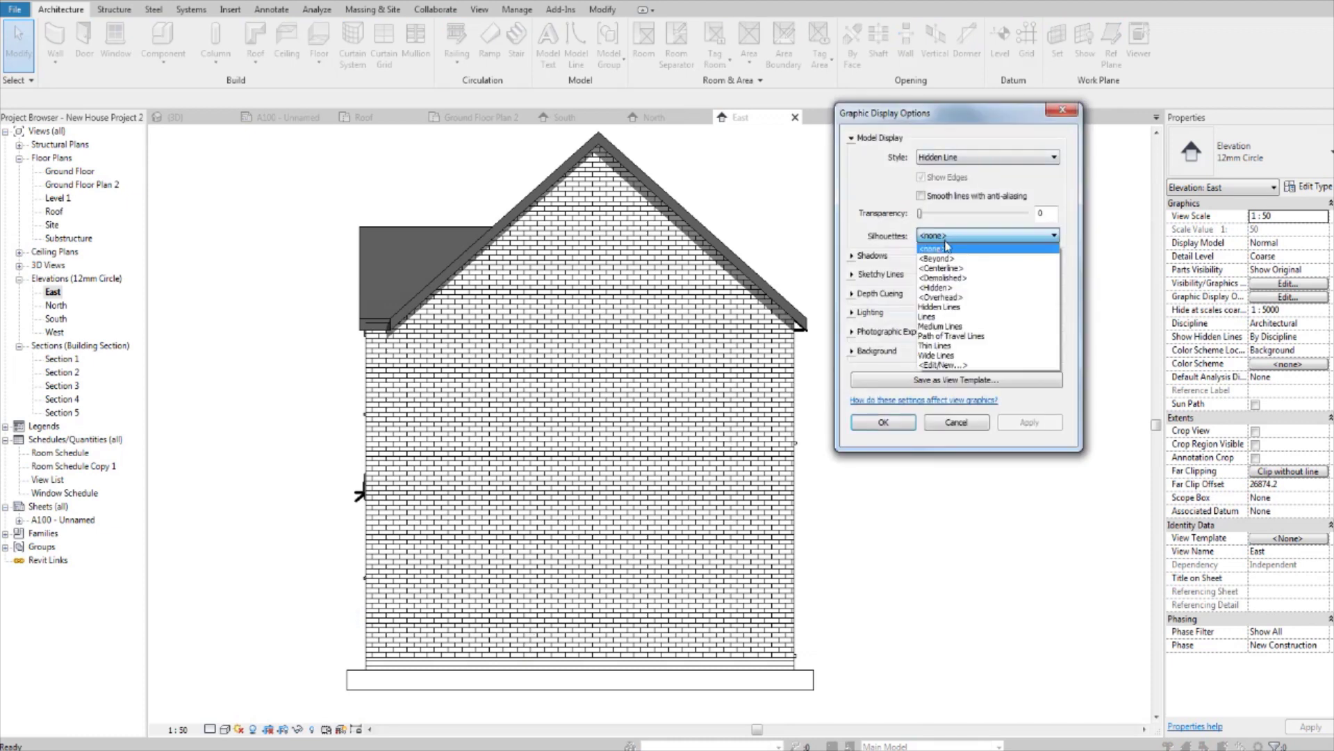
click(946, 357)
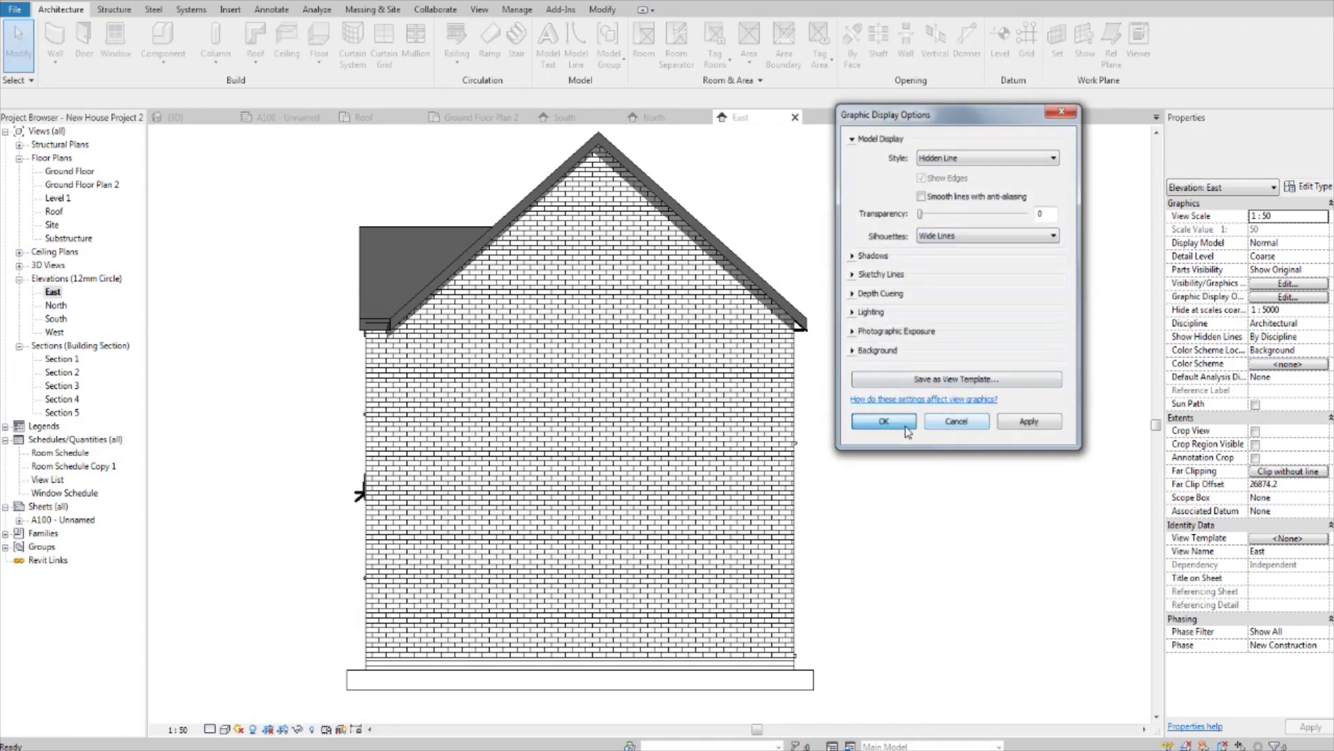
click(883, 422)
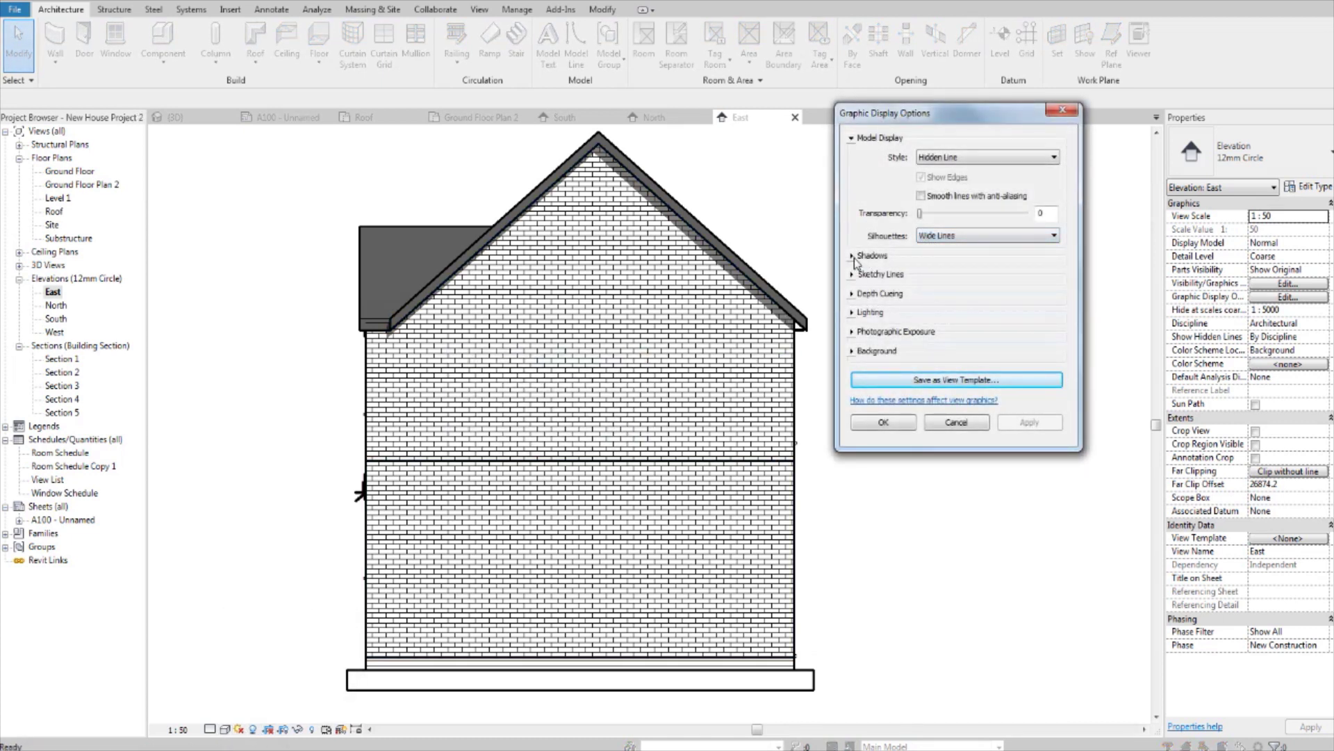
click(853, 256)
click(922, 284)
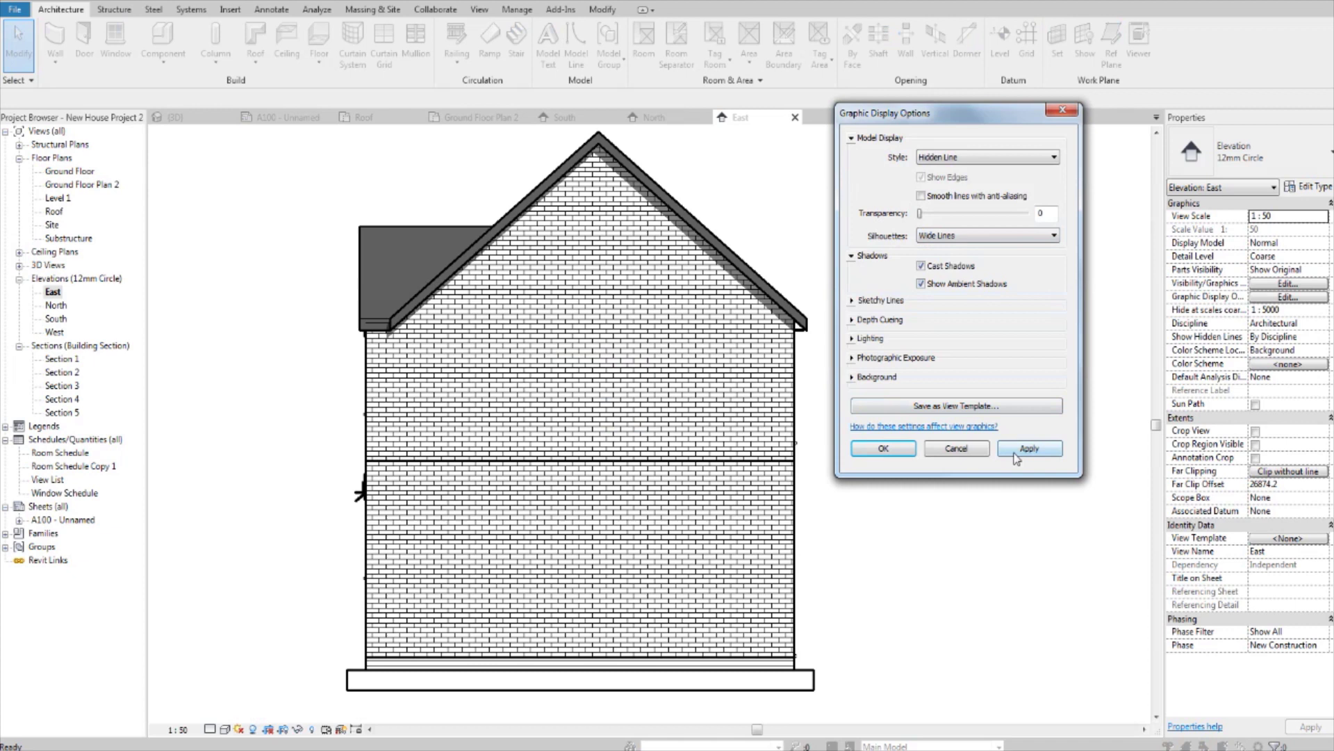
click(1014, 453)
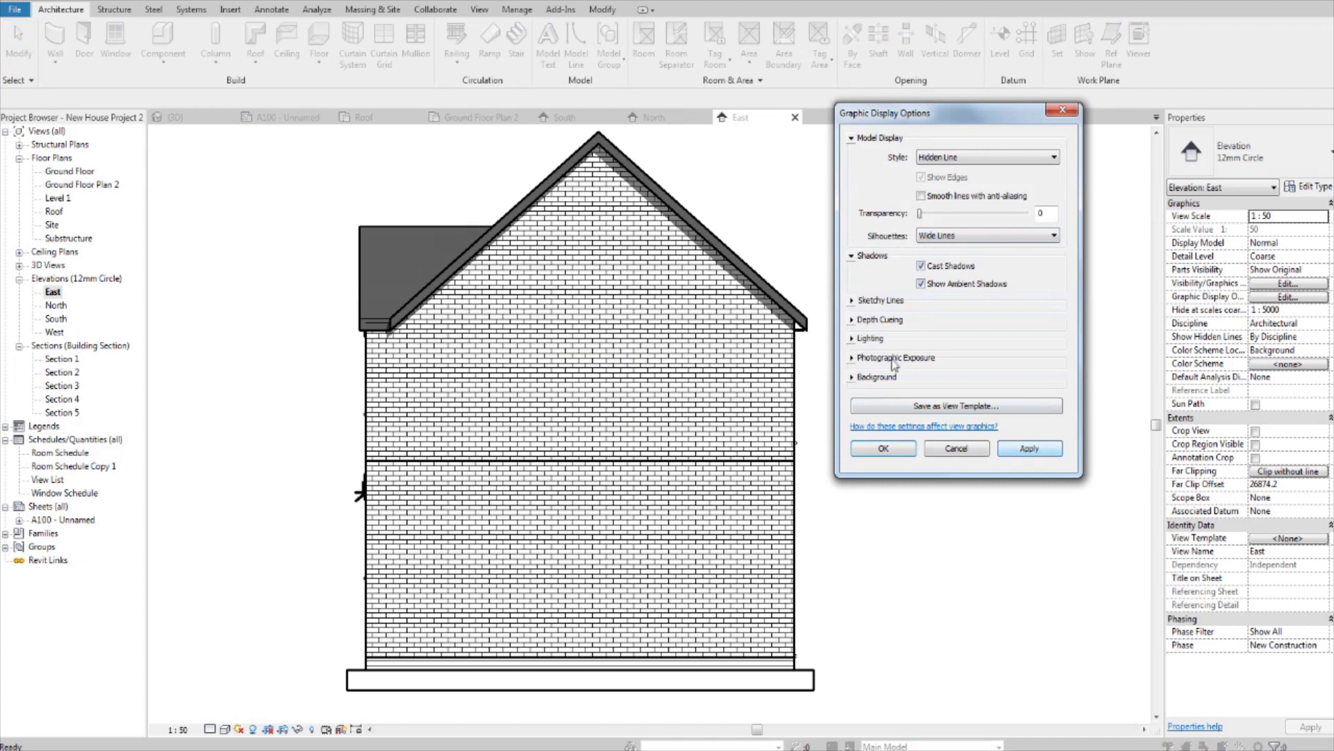
click(853, 320)
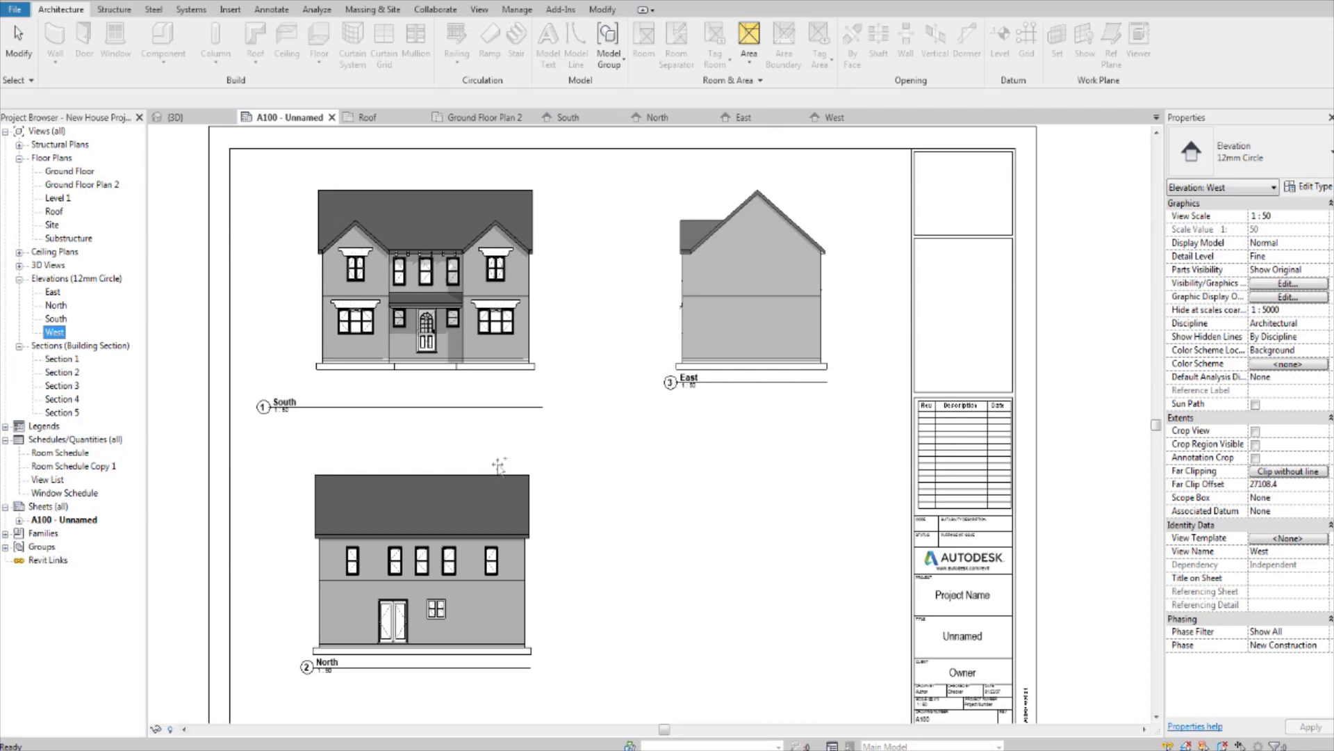
Place the West elevation on sheet A100 at the lower right, beside North and below East
drag(499, 465, 702, 535)
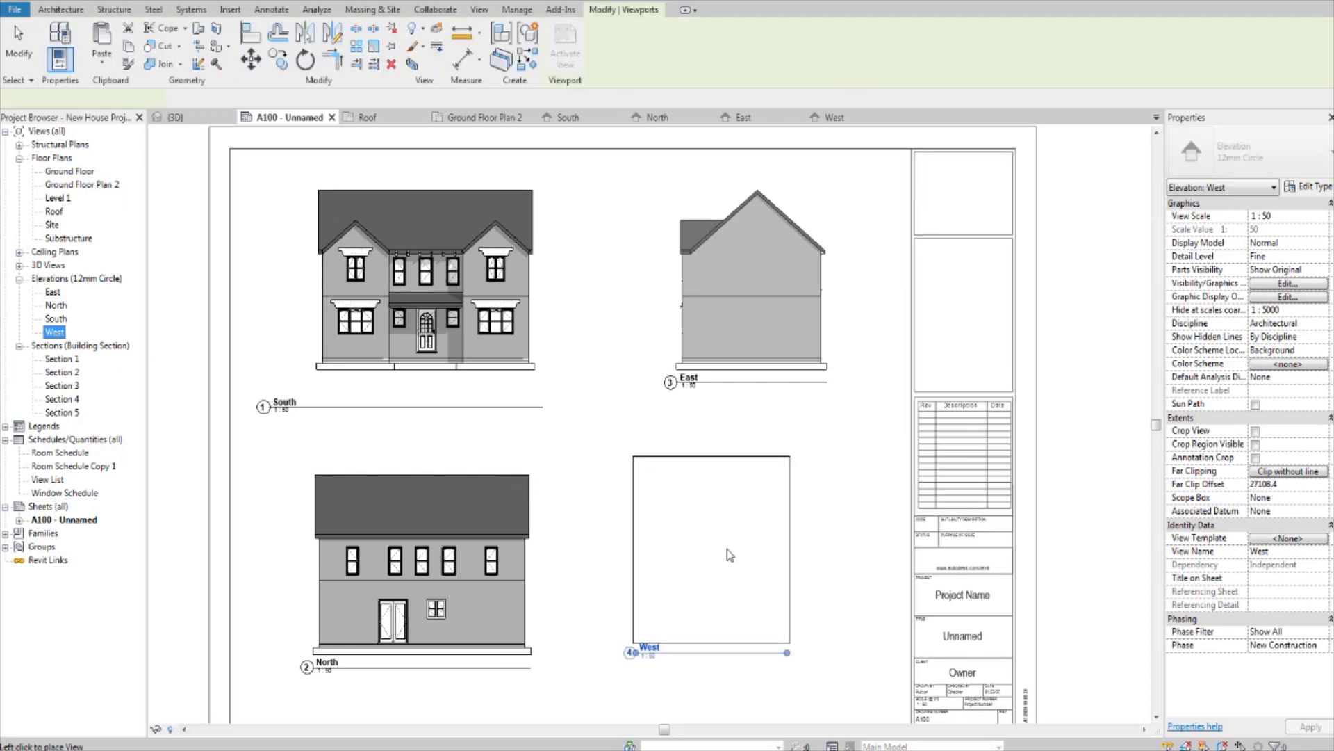
click(751, 565)
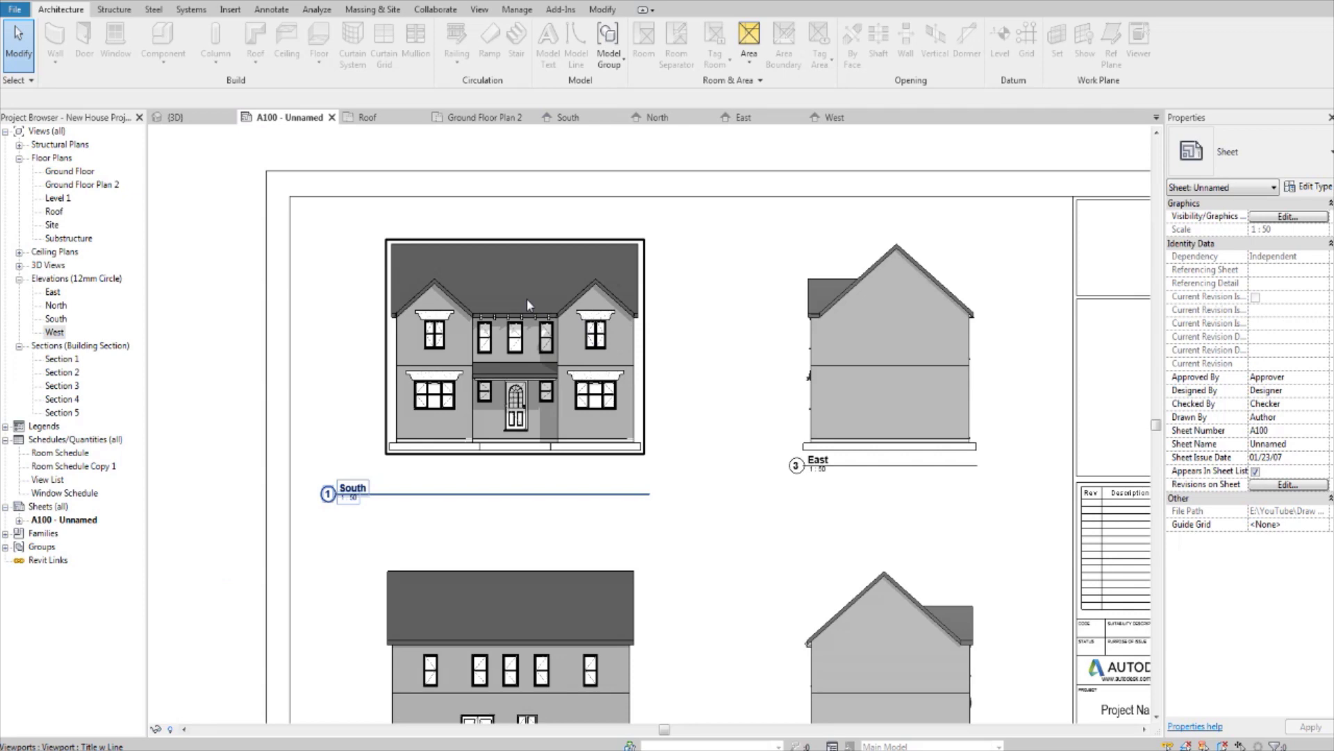
scroll(527, 298, up, 2)
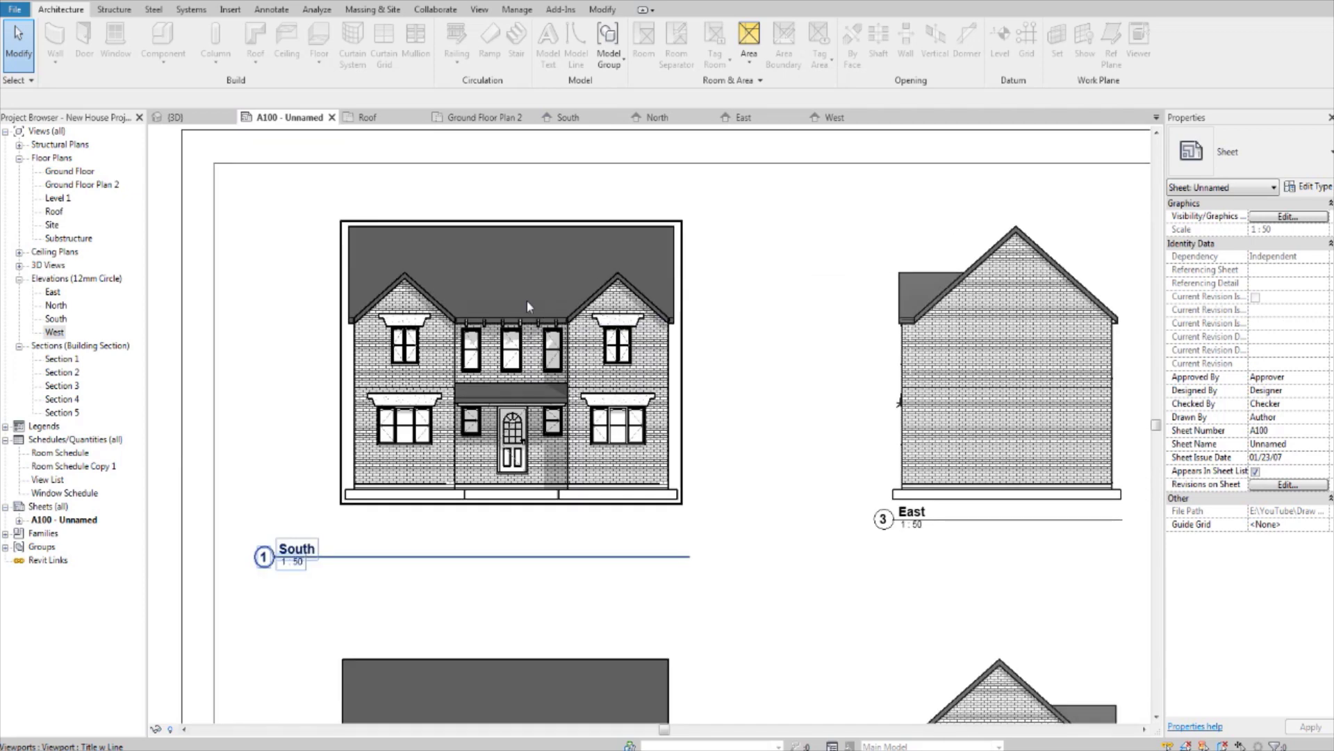
Activate the South viewport and start the Aligned Dimension command with DI
double_click(522, 313)
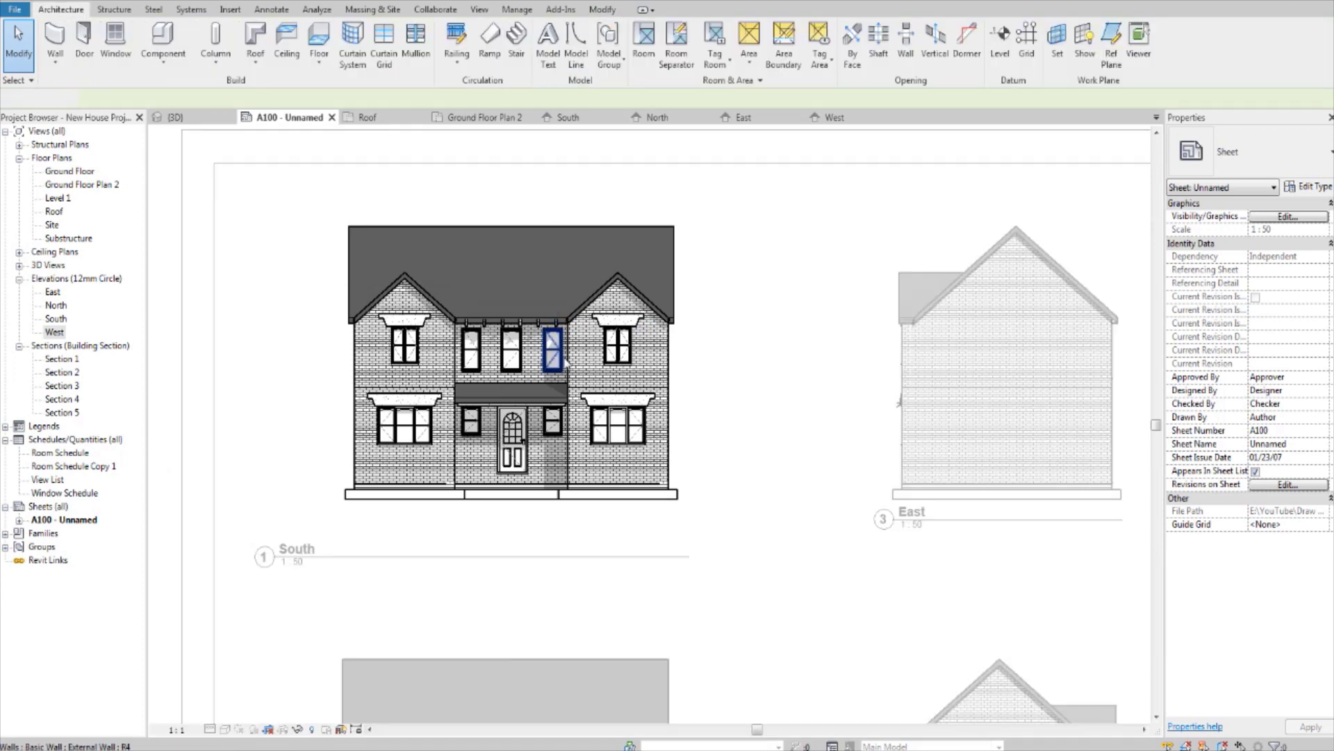
scroll(587, 359, up, 2)
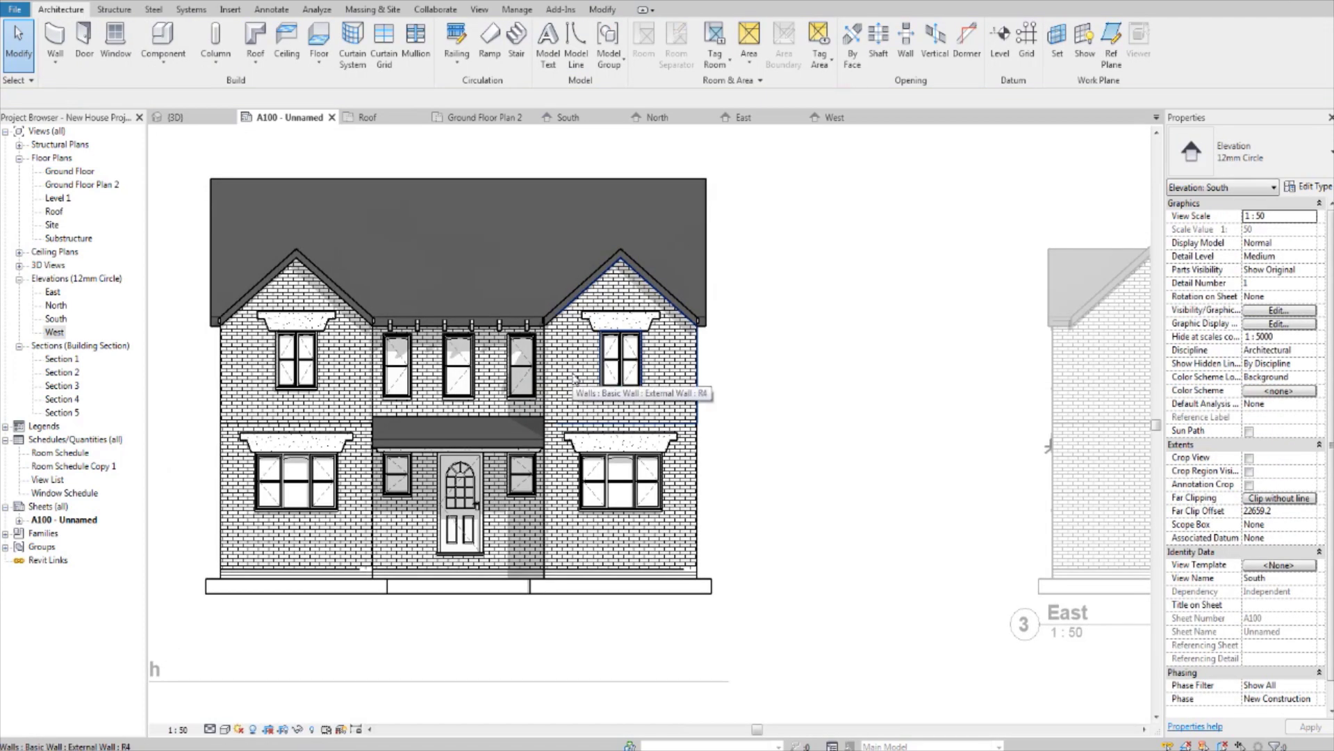
key(d)
key(i)
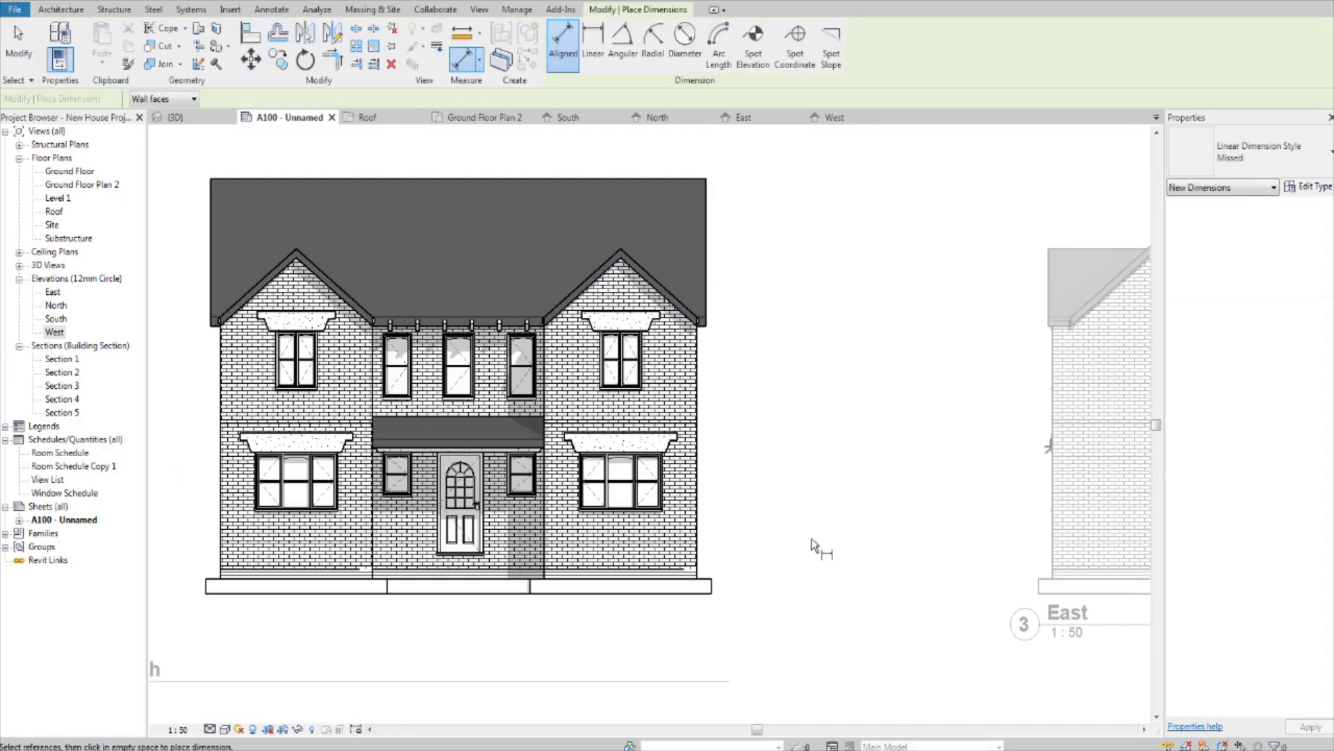
scroll(678, 592, up, 2)
scroll(676, 592, up, 2)
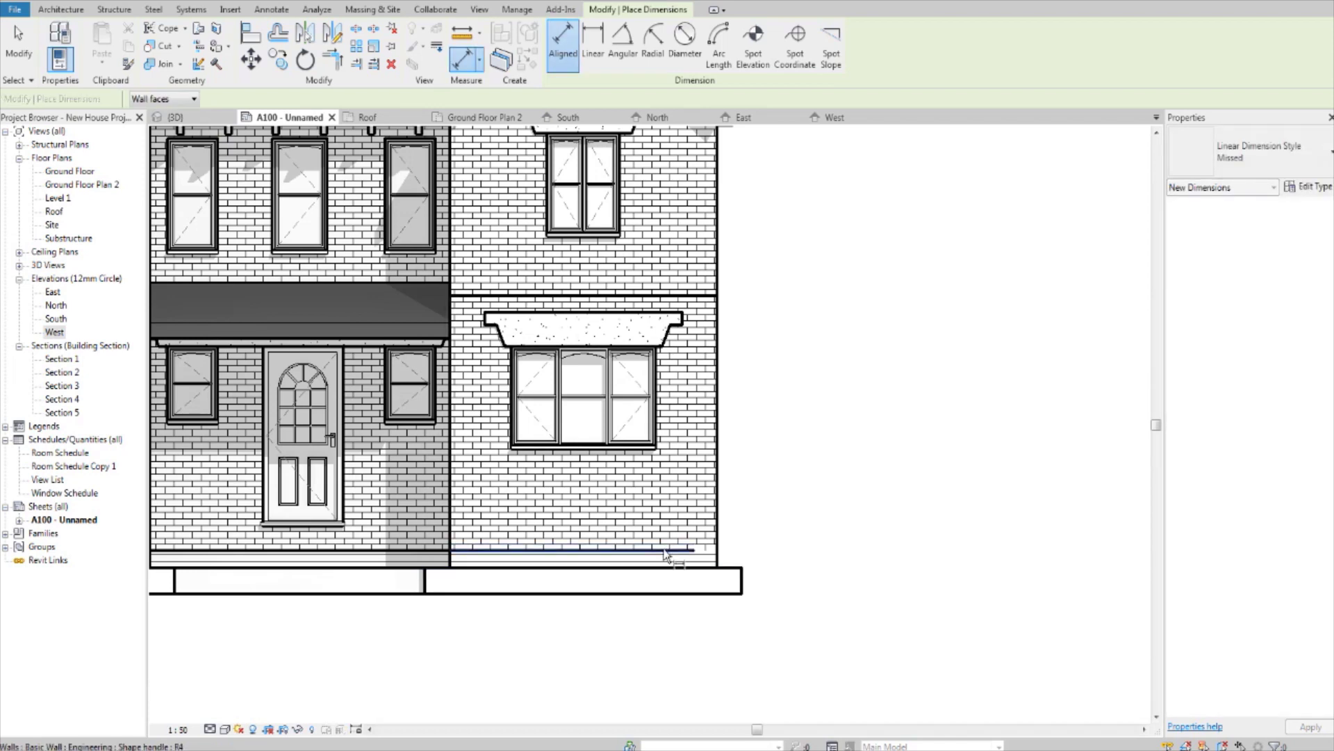
scroll(663, 436, up, 3)
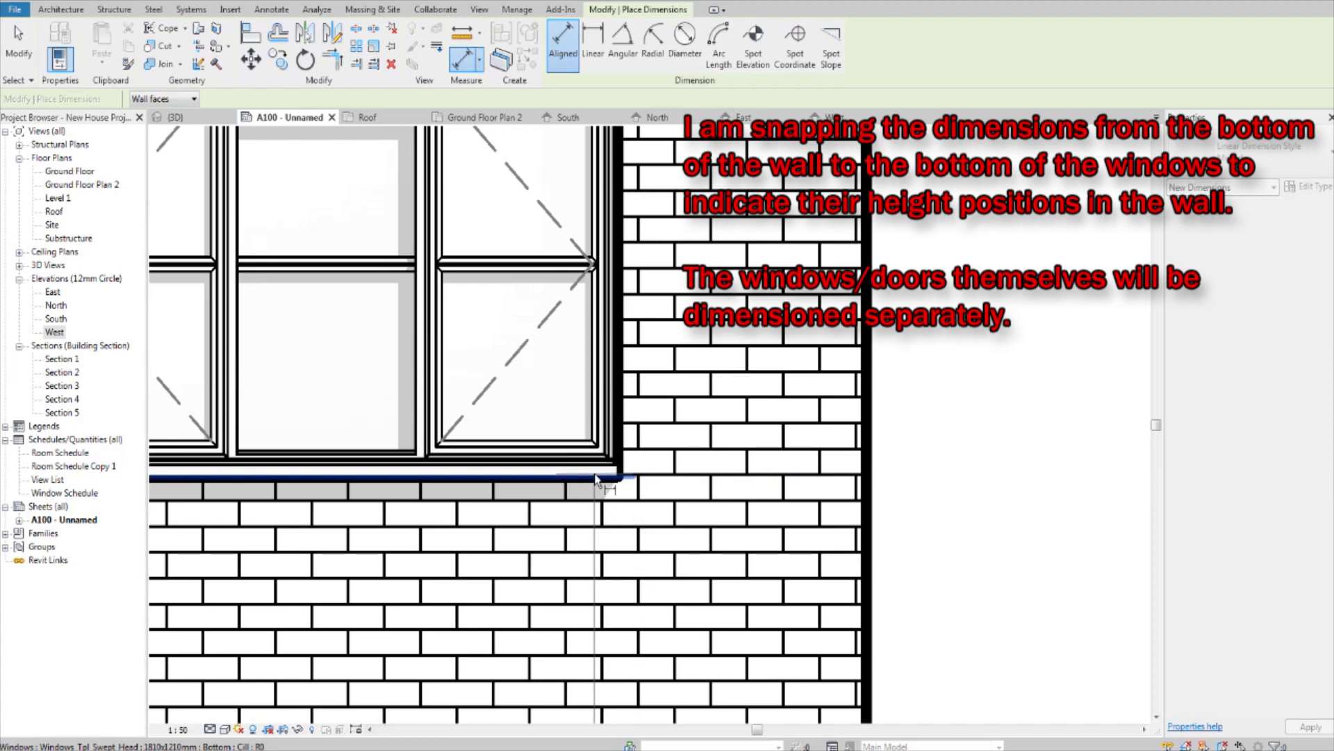
Pick the window bottoms and the upper gable for the vertical dimension string (2500, 2710)
click(595, 480)
scroll(609, 478, down, 5)
scroll(603, 344, up, 4)
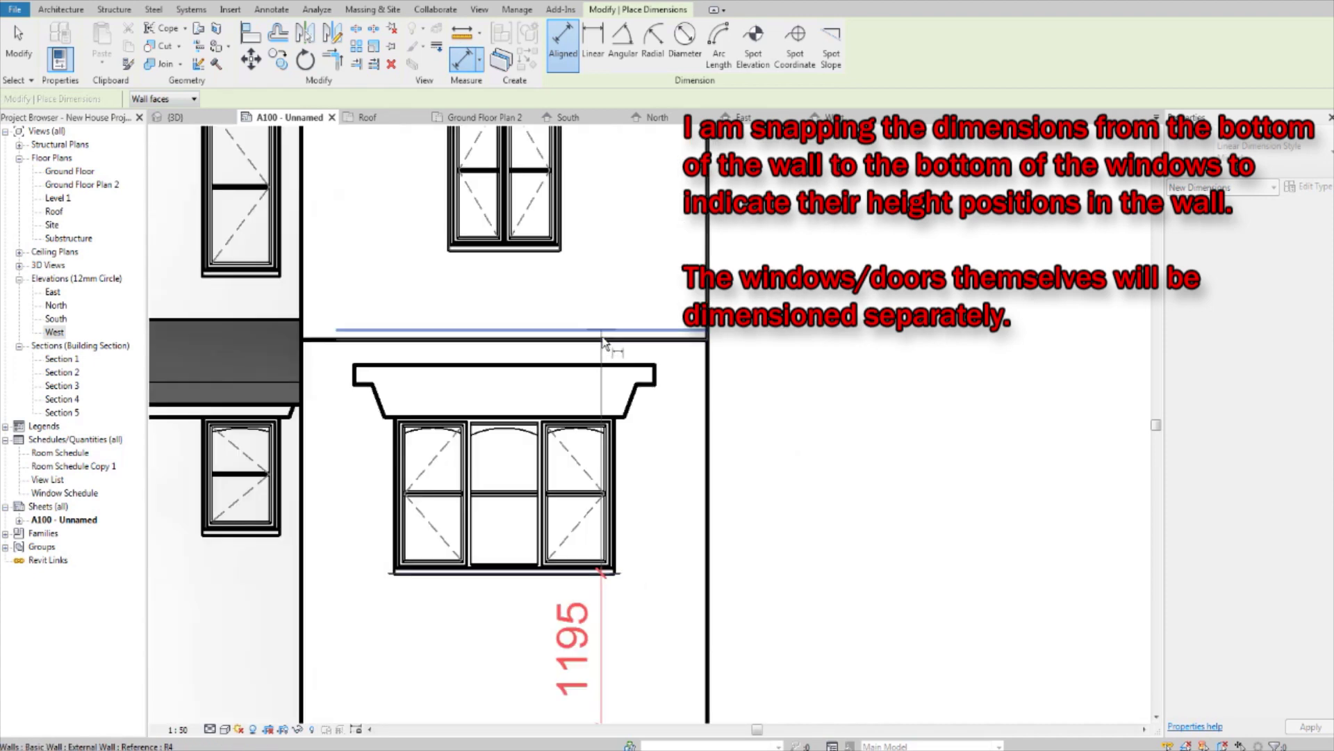
scroll(535, 278, up, 5)
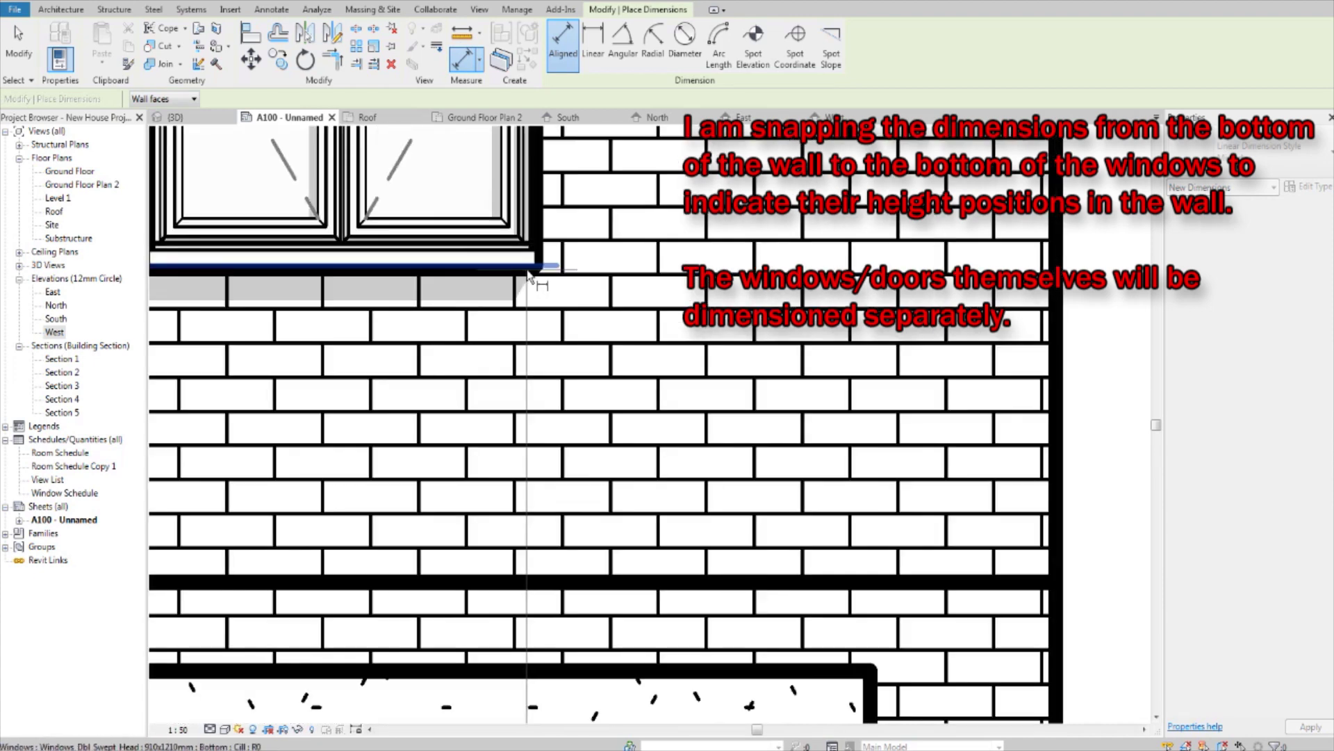
click(527, 270)
scroll(528, 271, down, 5)
middle_drag(603, 184, 623, 426)
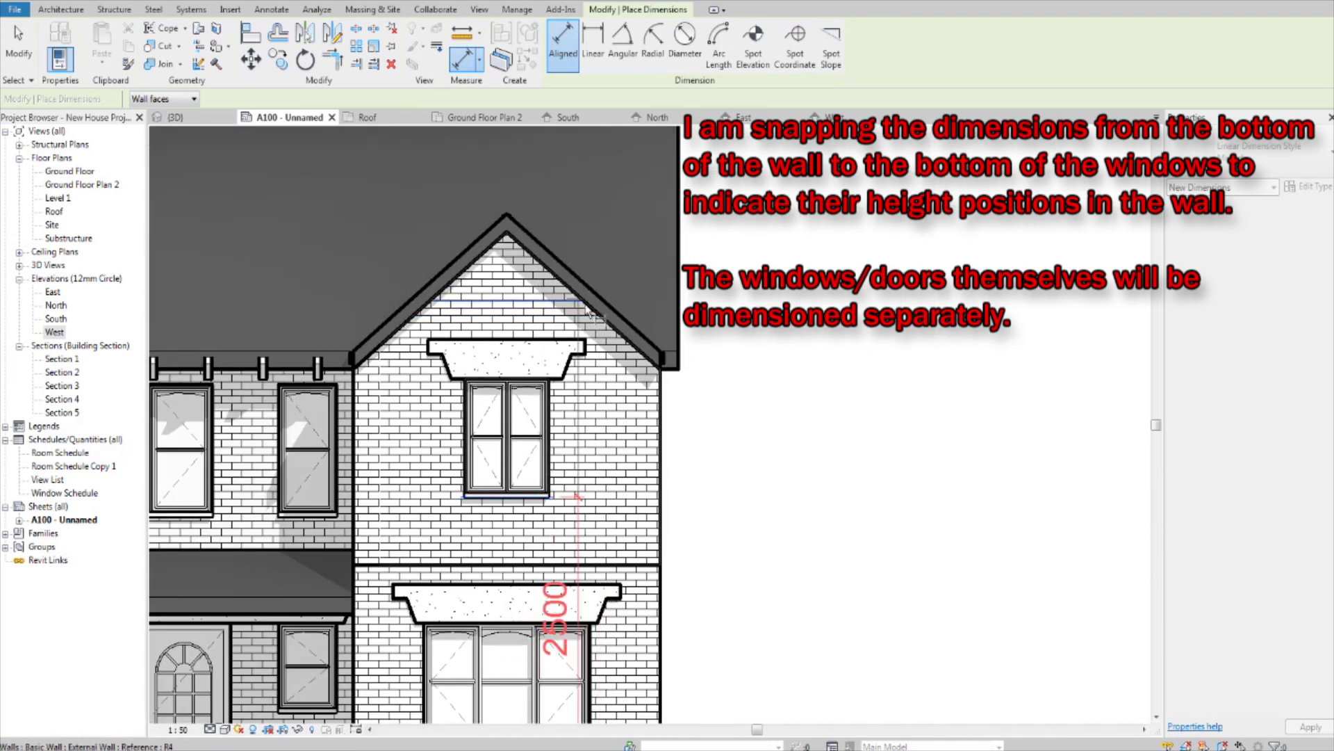
scroll(505, 233, up, 5)
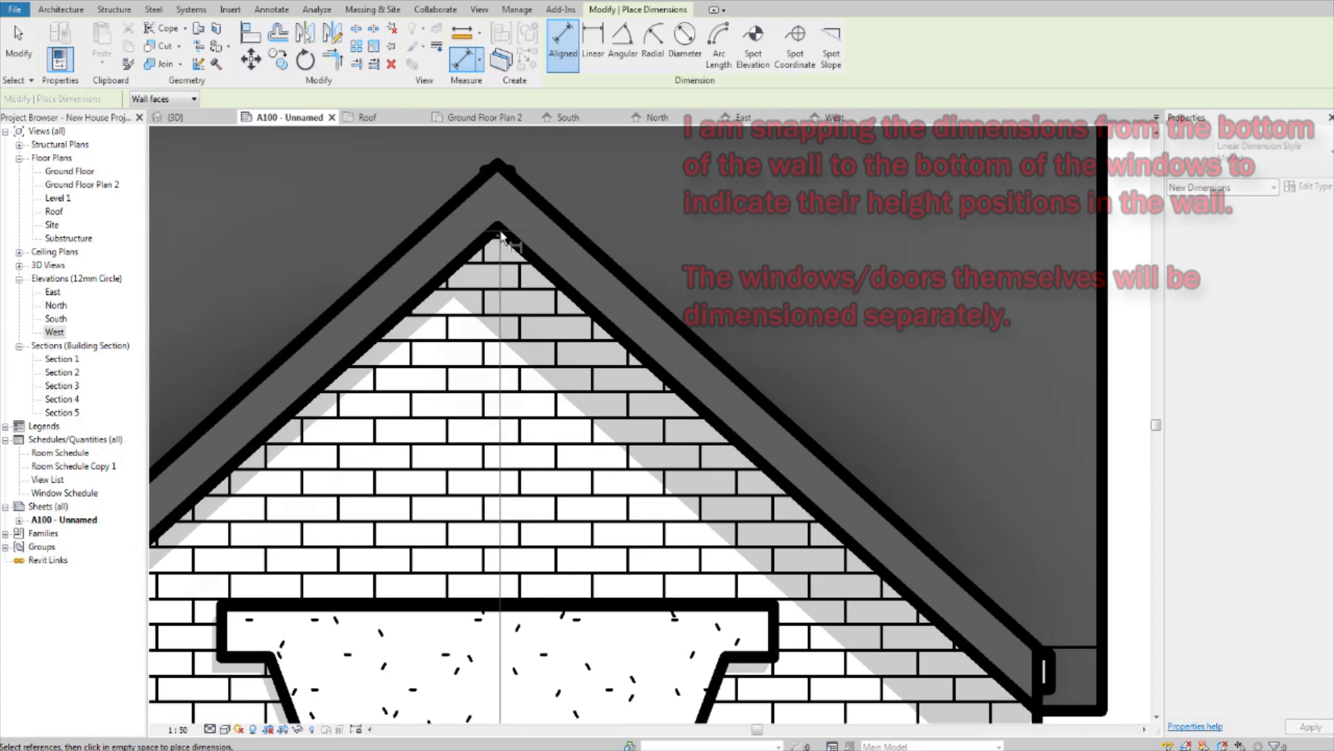
scroll(514, 241, down, 3)
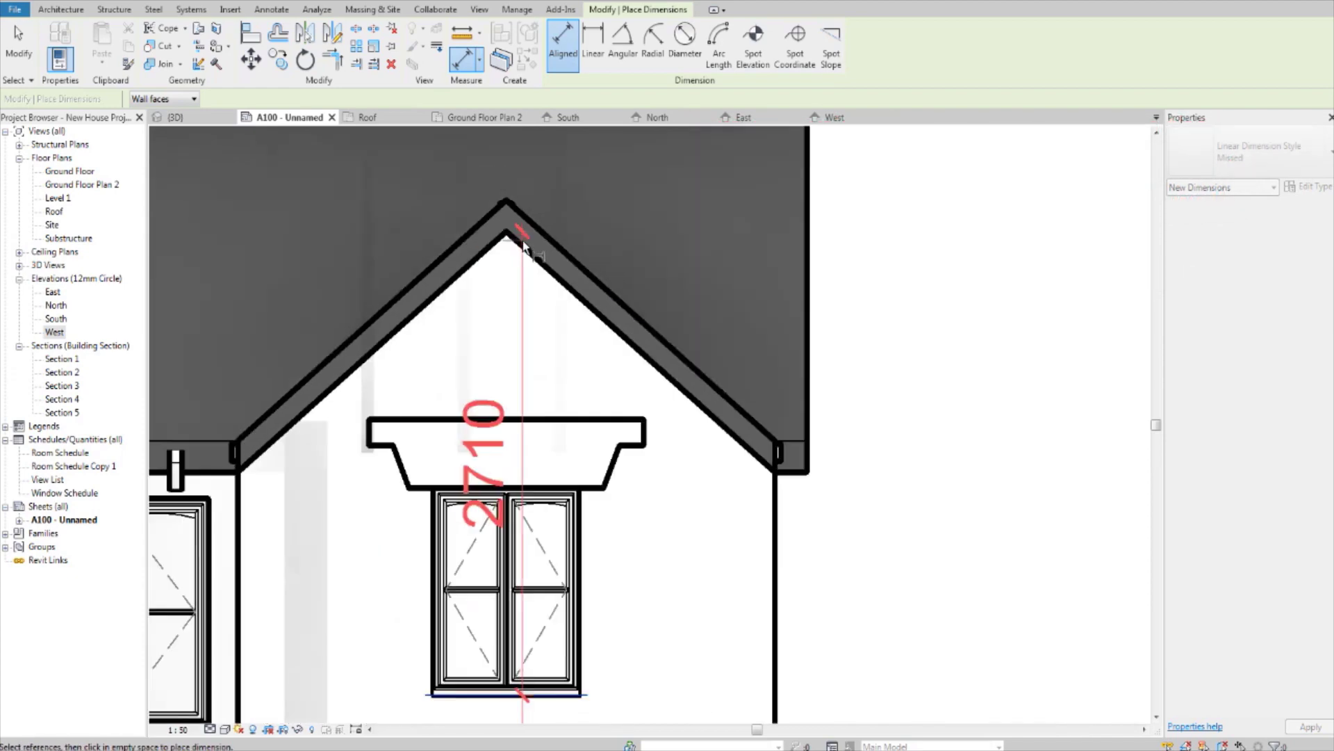
scroll(611, 236, down, 3)
scroll(726, 291, down, 2)
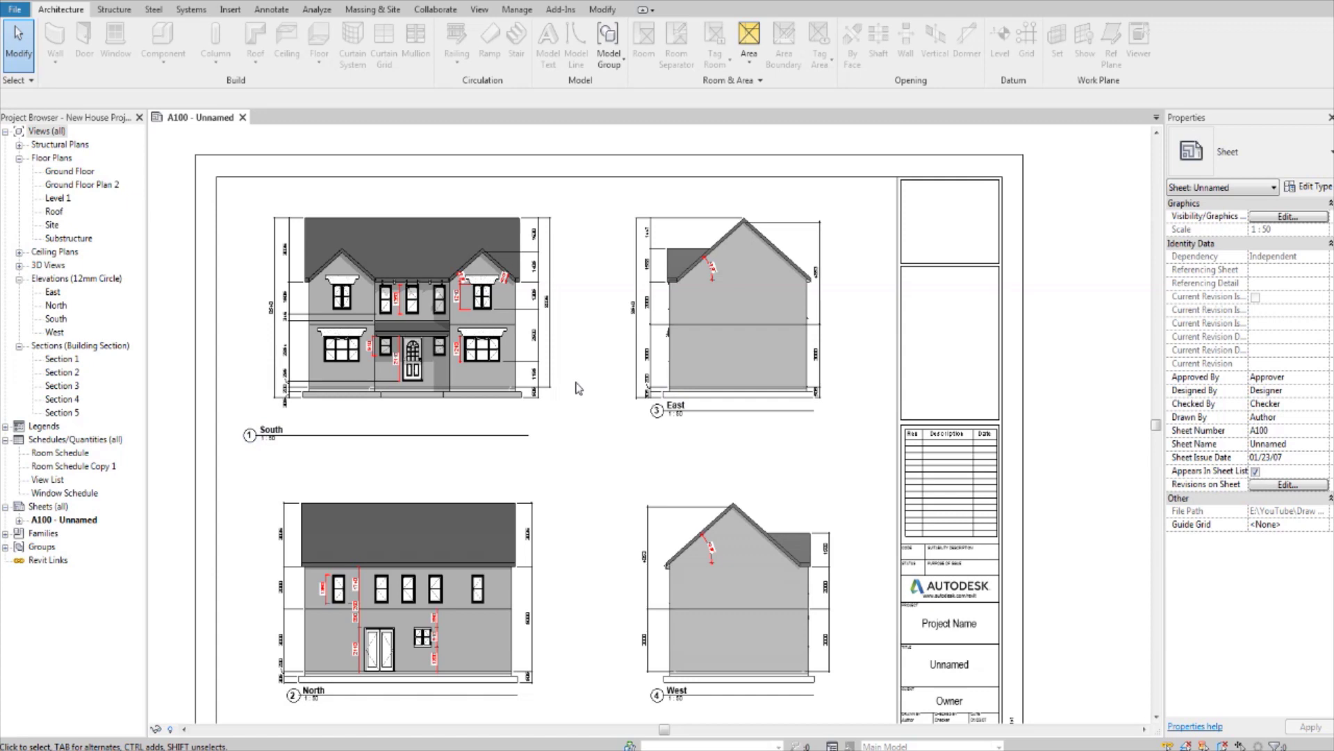
Select the South viewport on A100 and zoom in, centring the elevation and its title
click(517, 365)
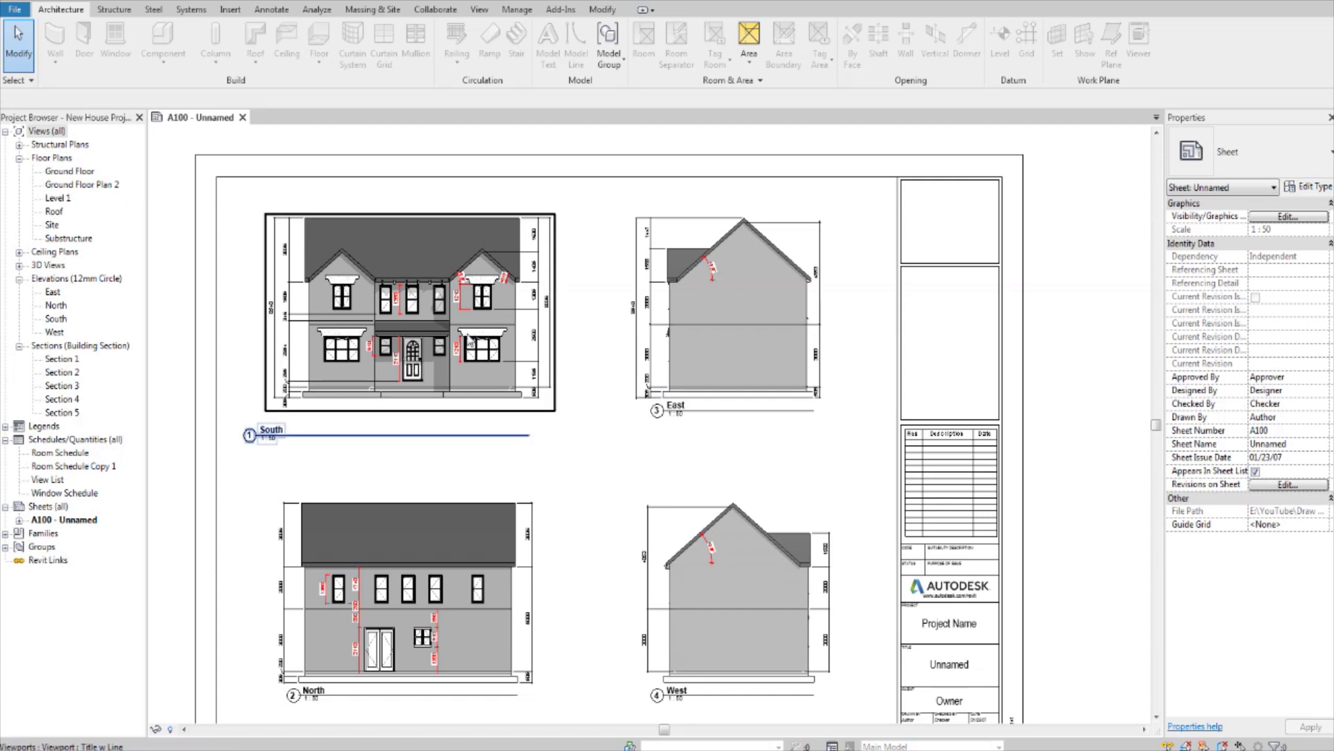
scroll(469, 340, up, 4)
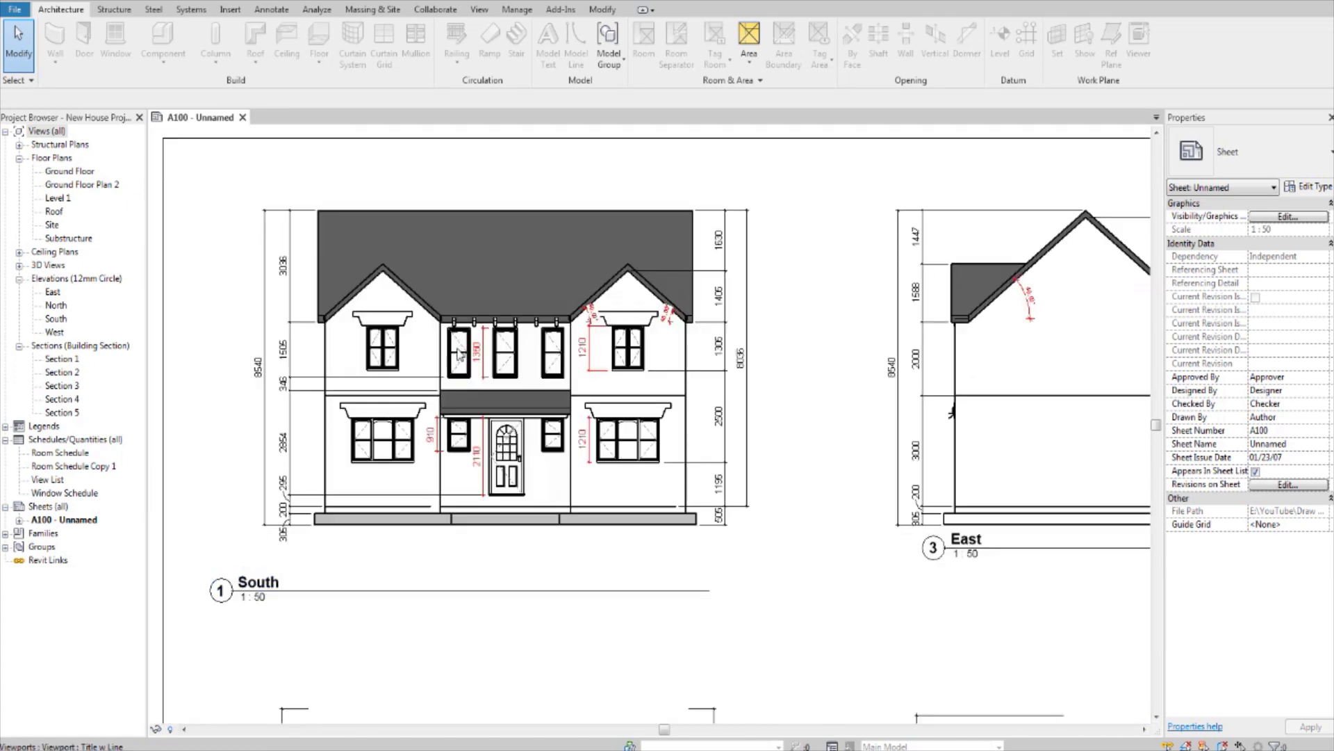
scroll(470, 369, up, 3)
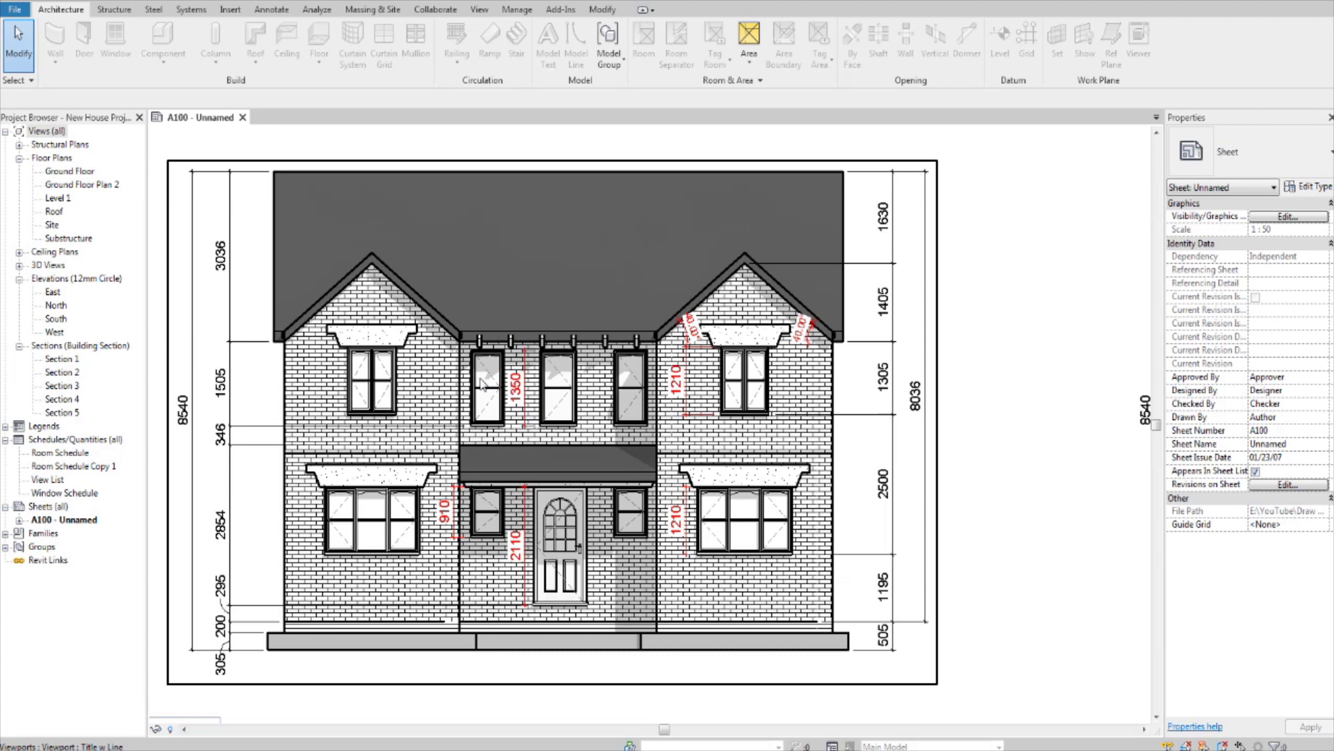
middle_drag(481, 379, 497, 381)
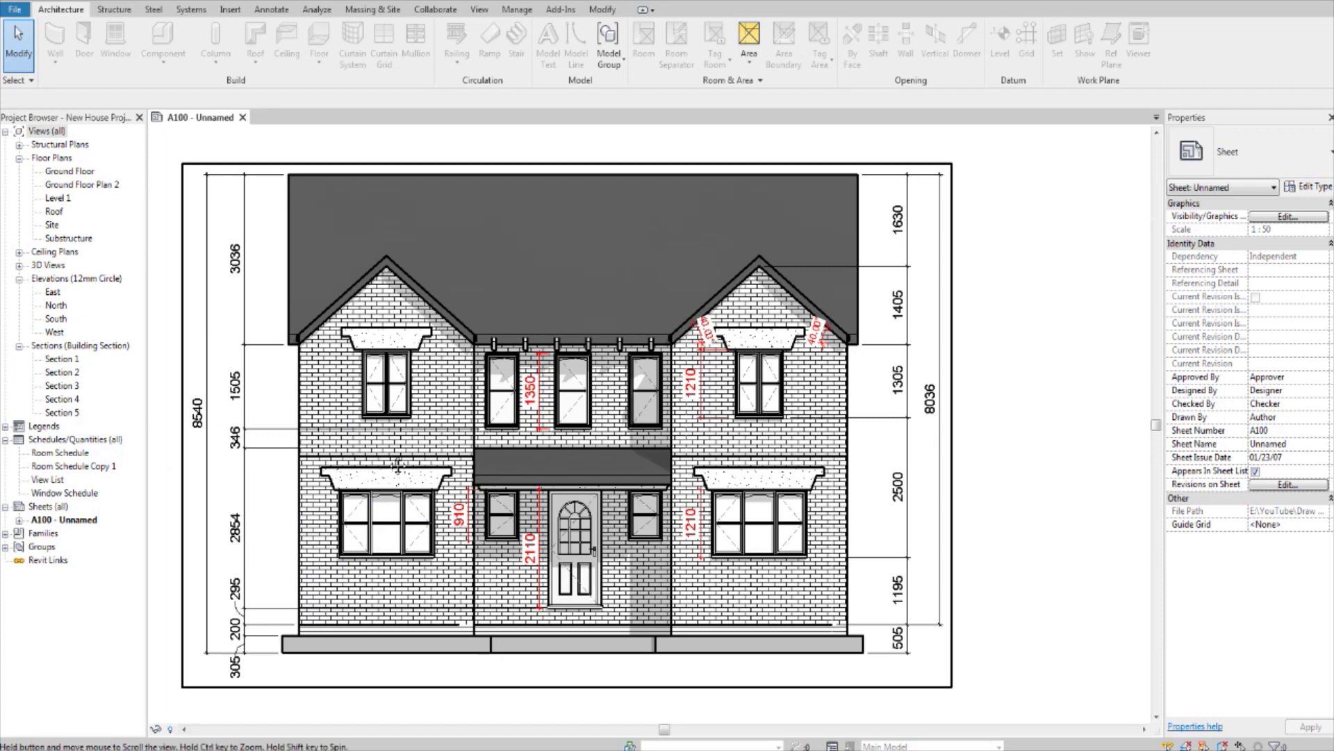
middle_drag(533, 449, 603, 423)
scroll(414, 508, up, 2)
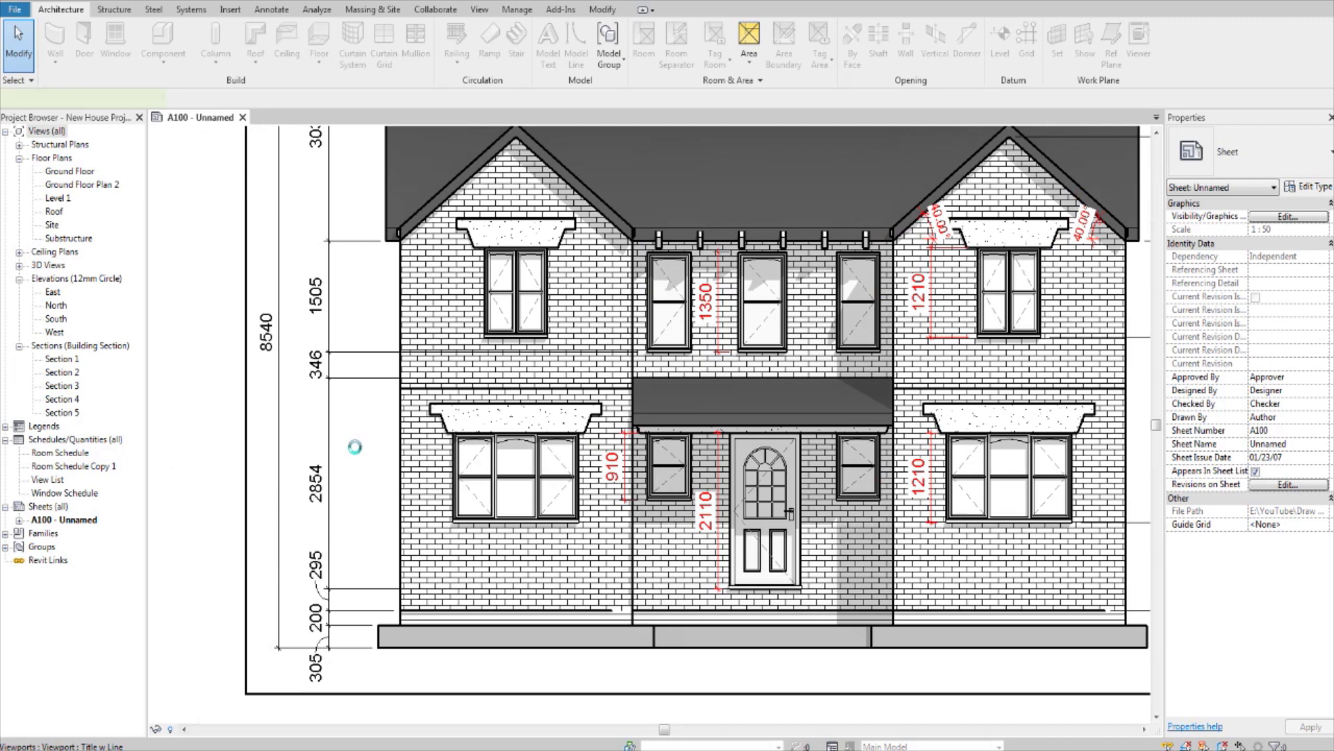
scroll(349, 519, up, 2)
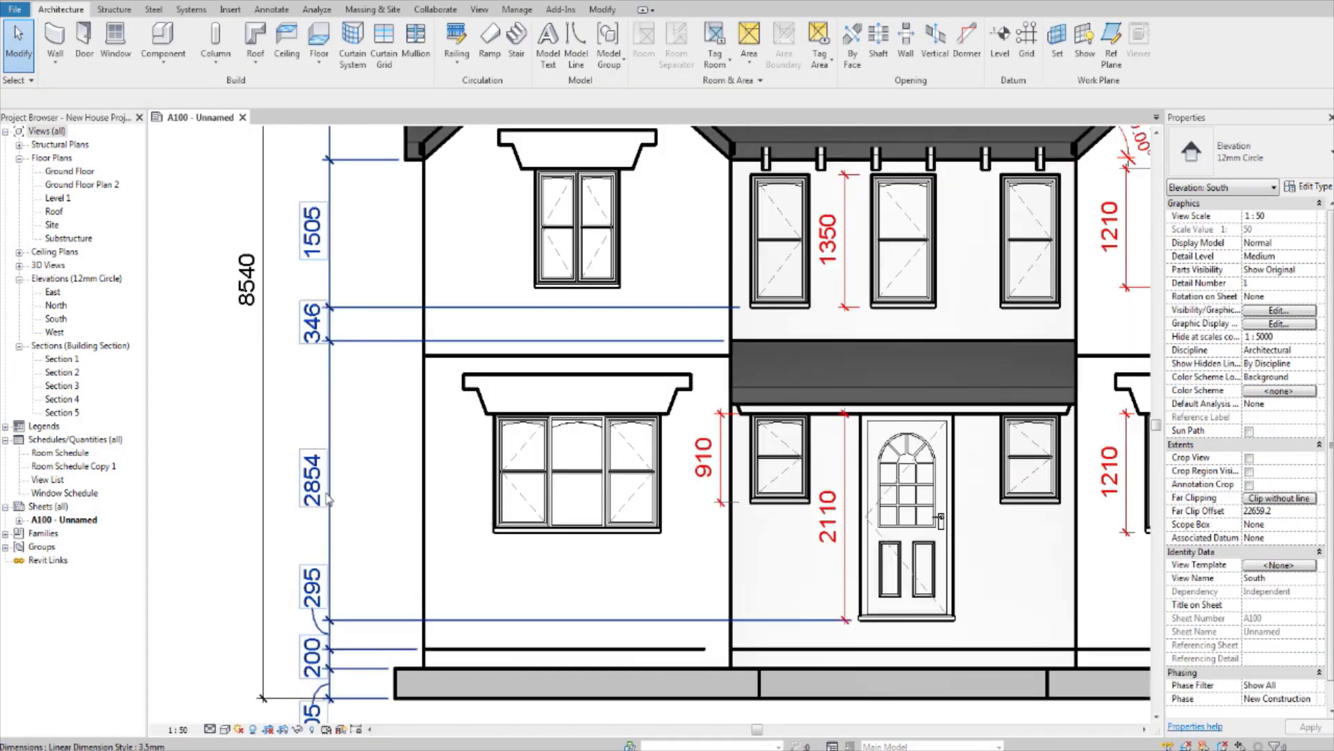
Drag the 346 witness line down to the first-floor line, making it 495 and 2705
middle_drag(350, 532, 323, 422)
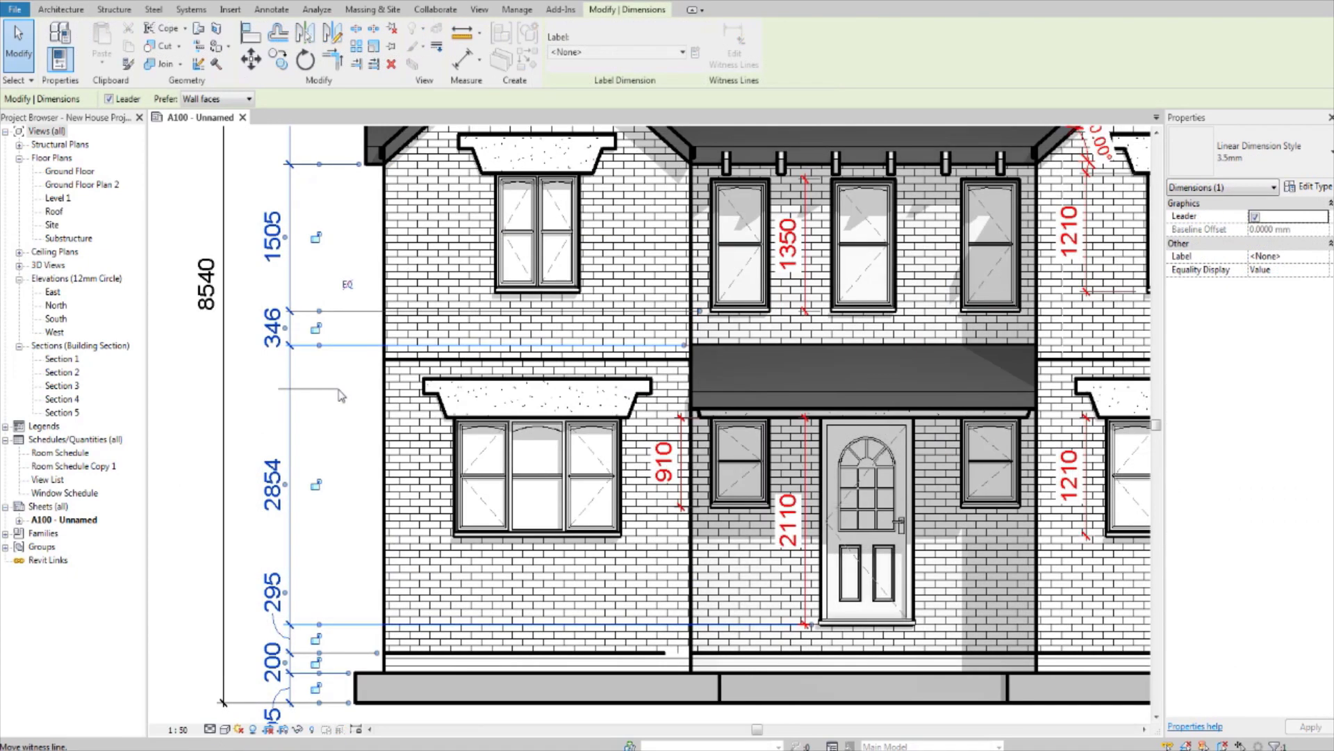
click(410, 364)
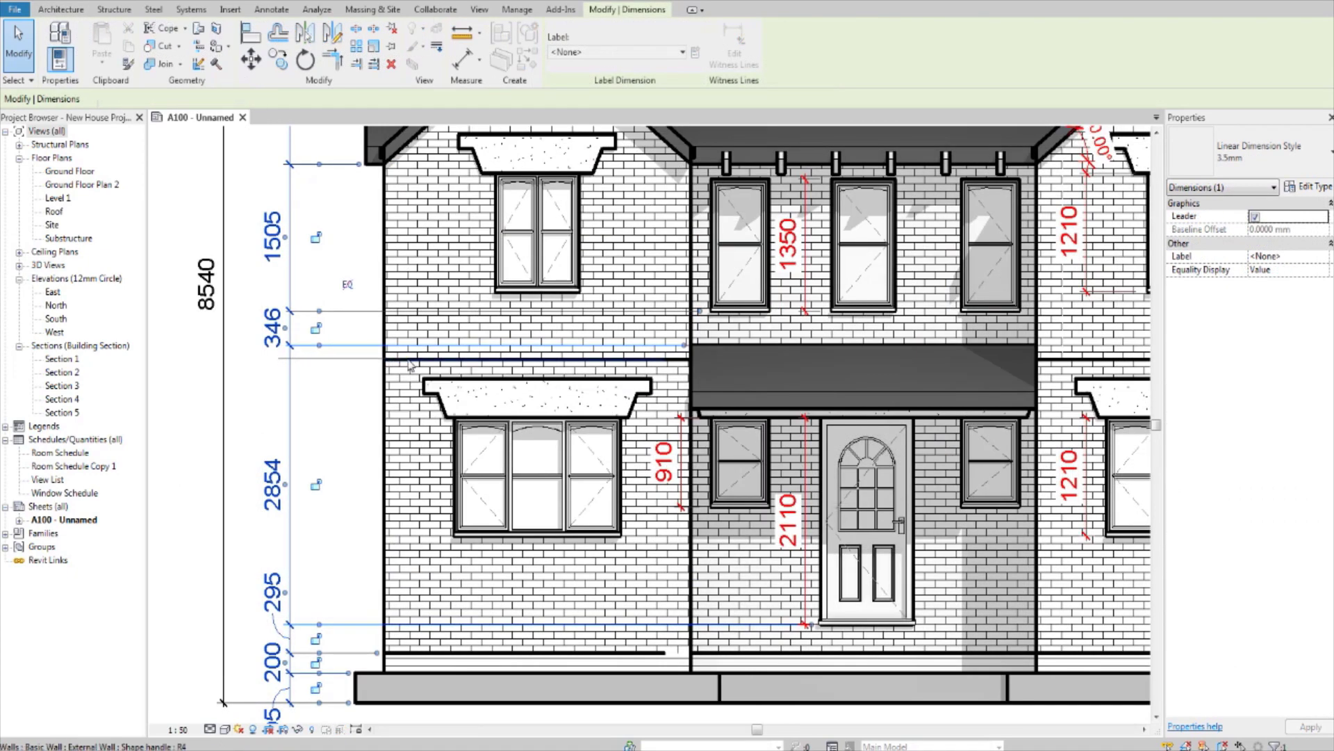
drag(326, 406, 330, 388)
click(317, 407)
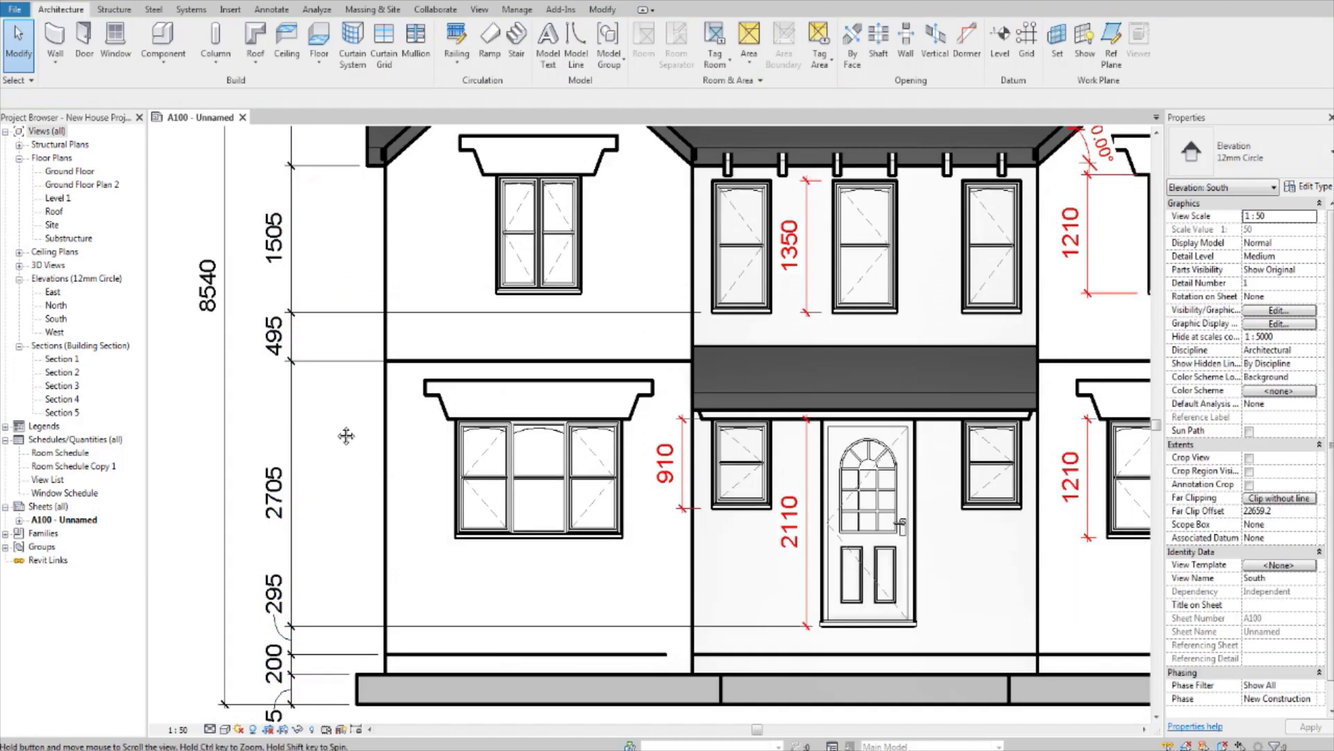
Pan and zoom out to view the whole South elevation and the East elevation's base
mouse_move(326, 410)
middle_down()
mouse_move(346, 431)
mouse_move(375, 406)
middle_up()
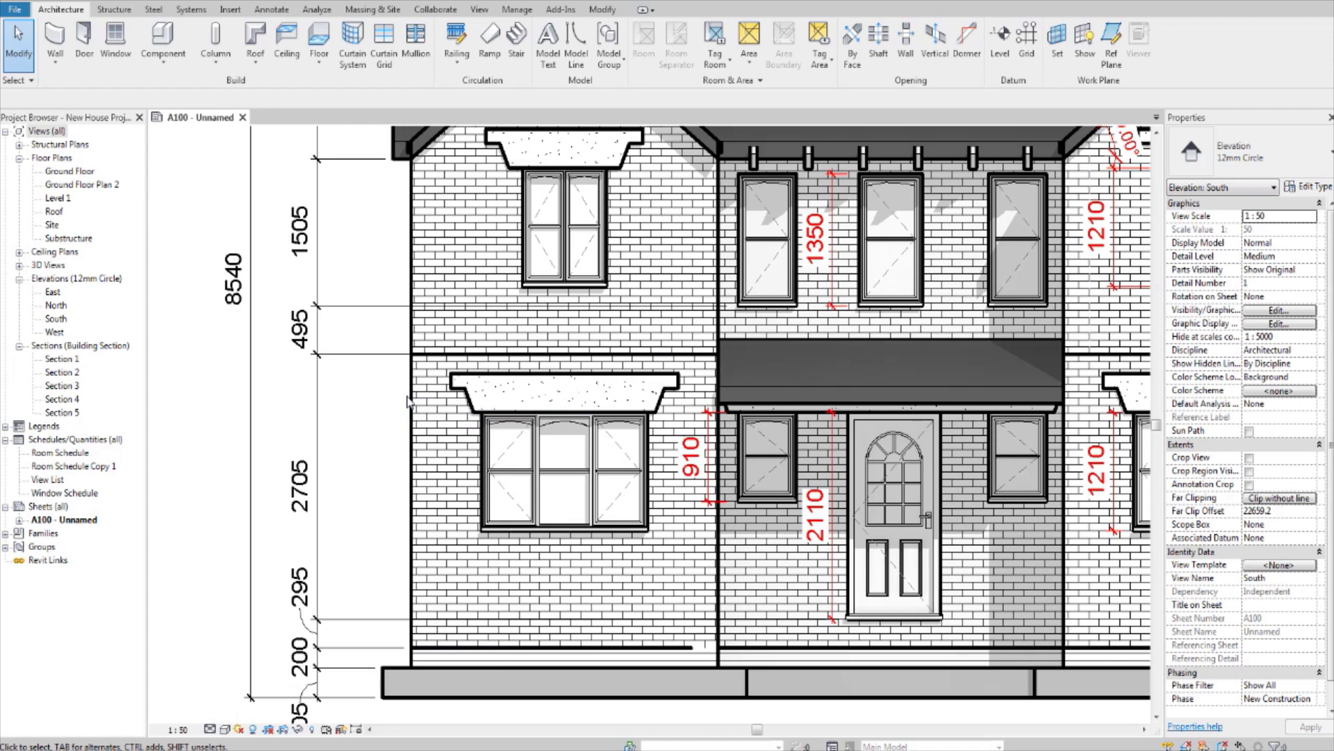
scroll(408, 402, down, 2)
middle_drag(712, 448, 492, 458)
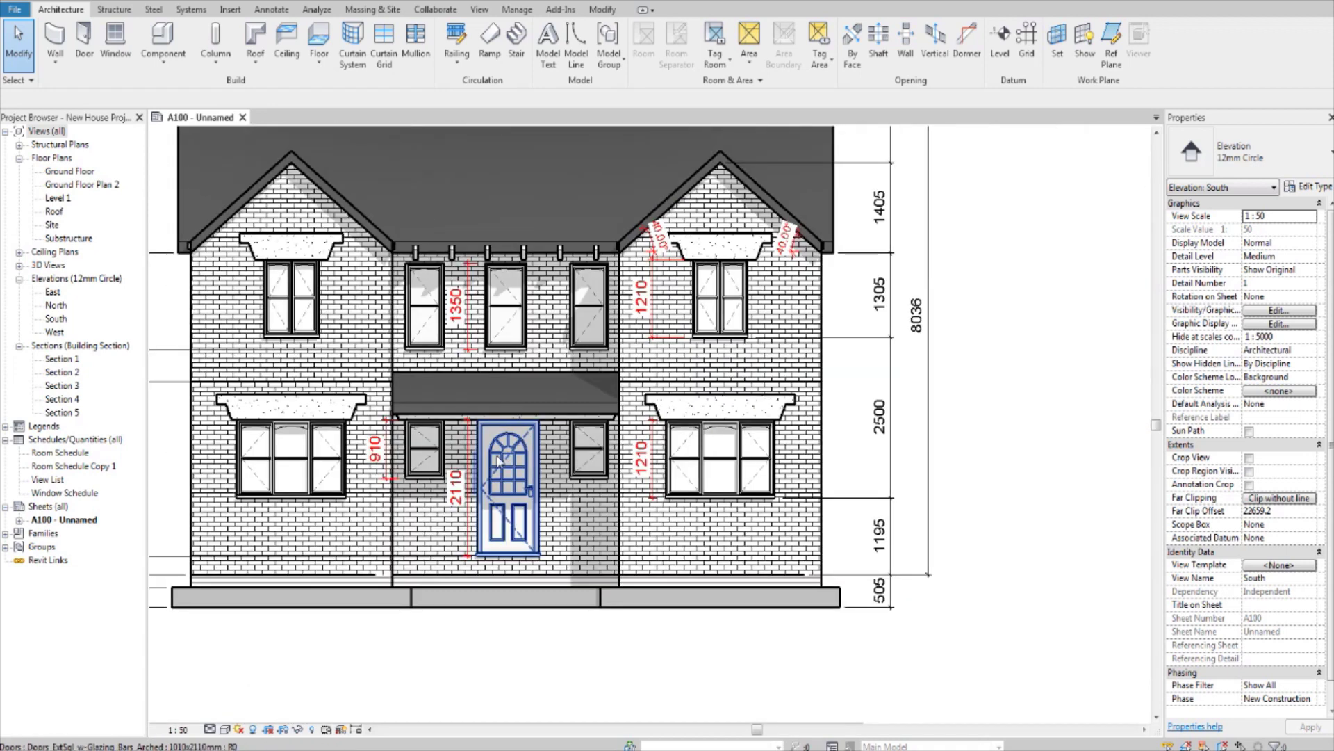
scroll(415, 448, down, 2)
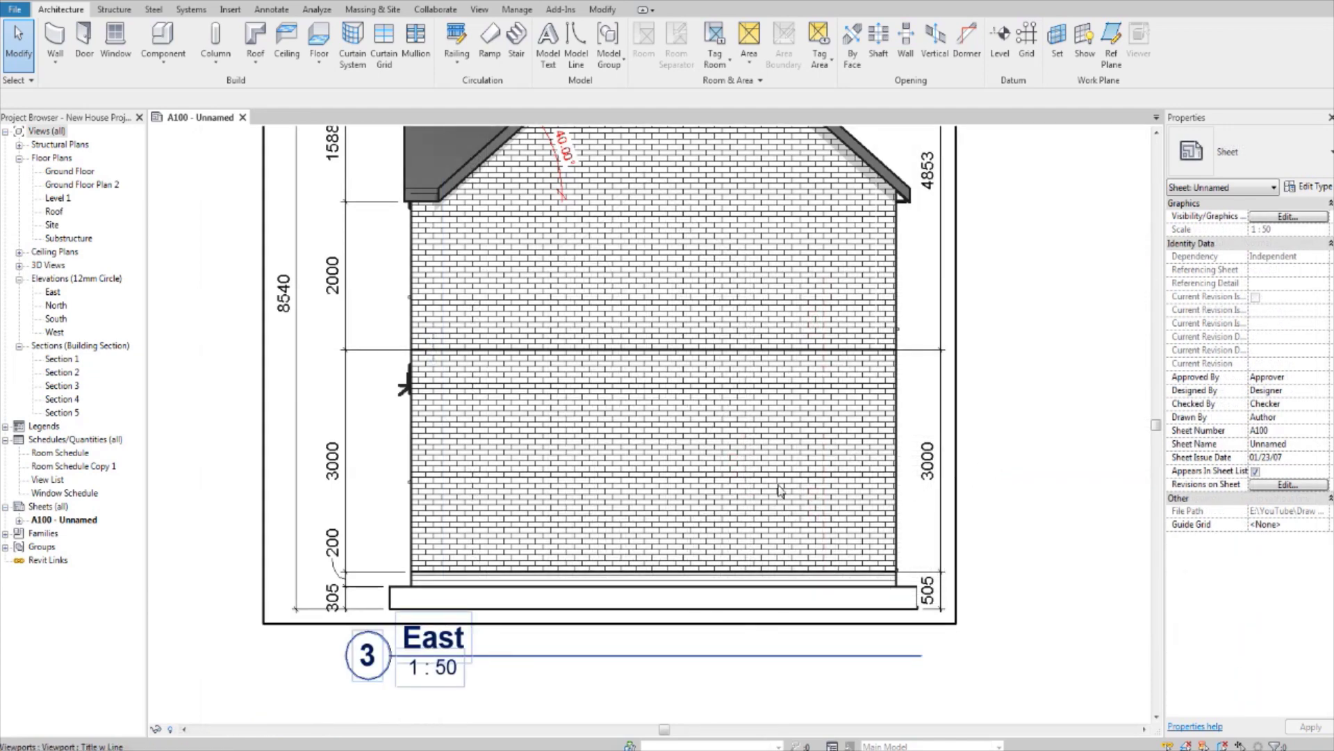
middle_drag(780, 490, 764, 472)
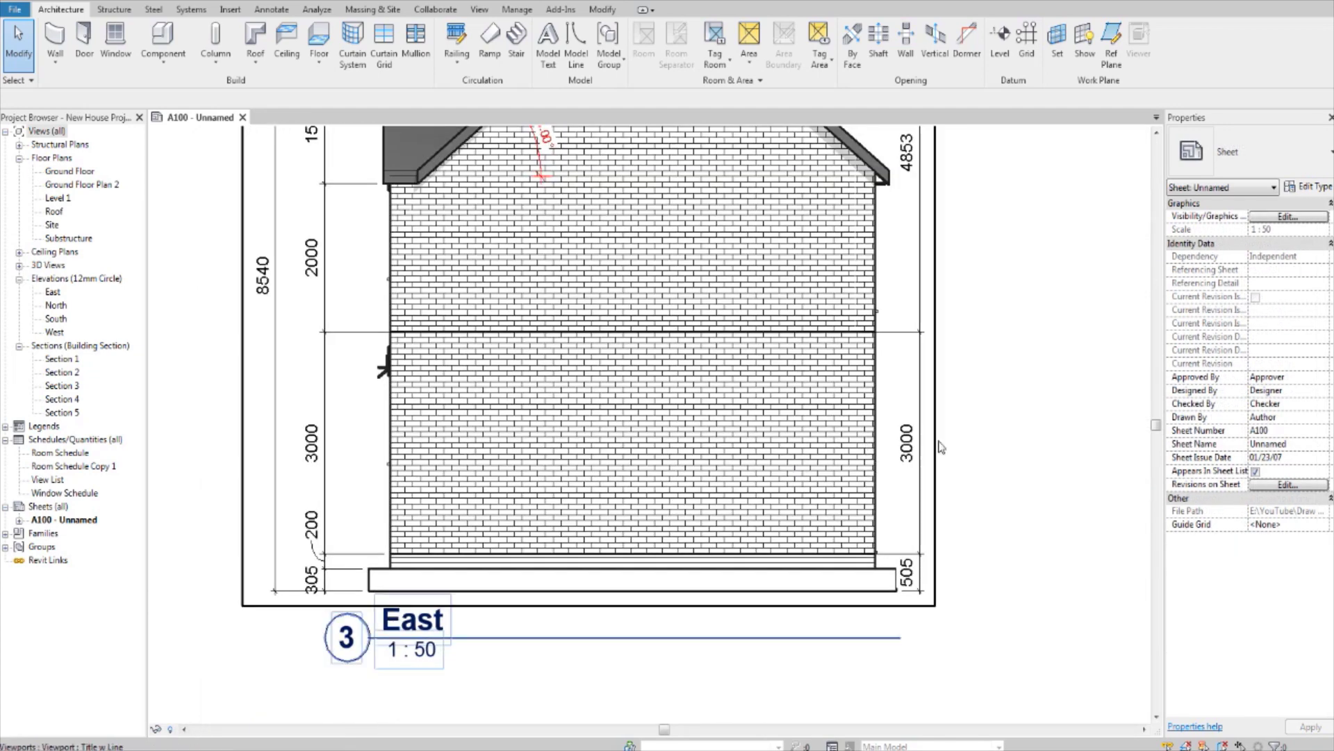
Select and deselect the South elevation's left dimension string to check its segments
scroll(530, 429, down, 3)
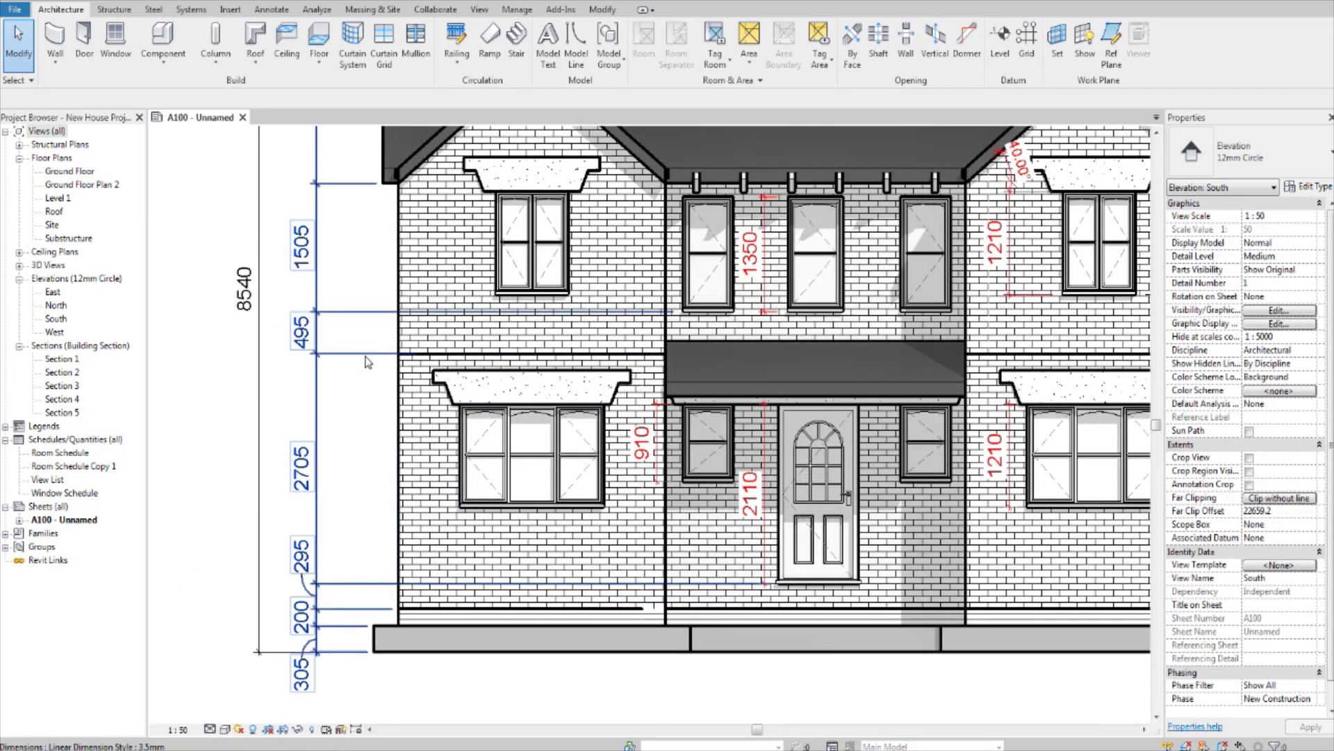
click(368, 366)
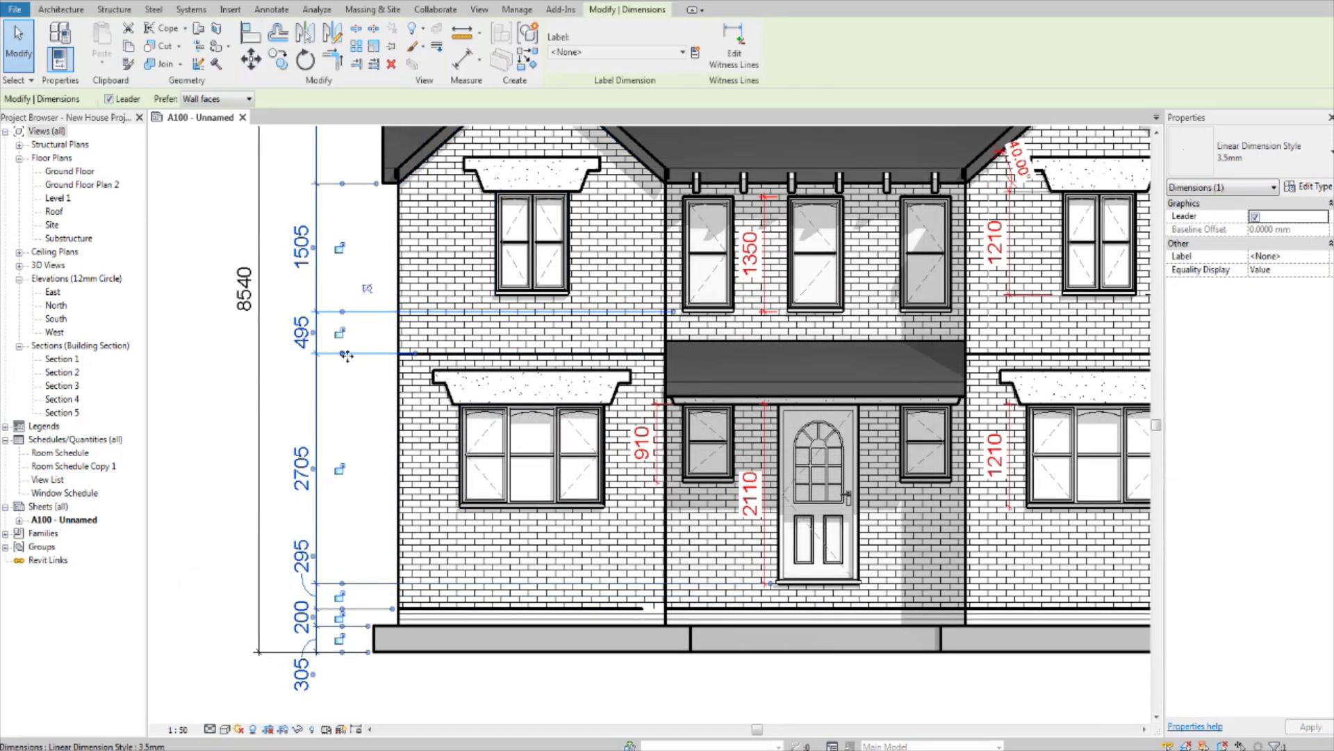
middle_drag(378, 383, 403, 427)
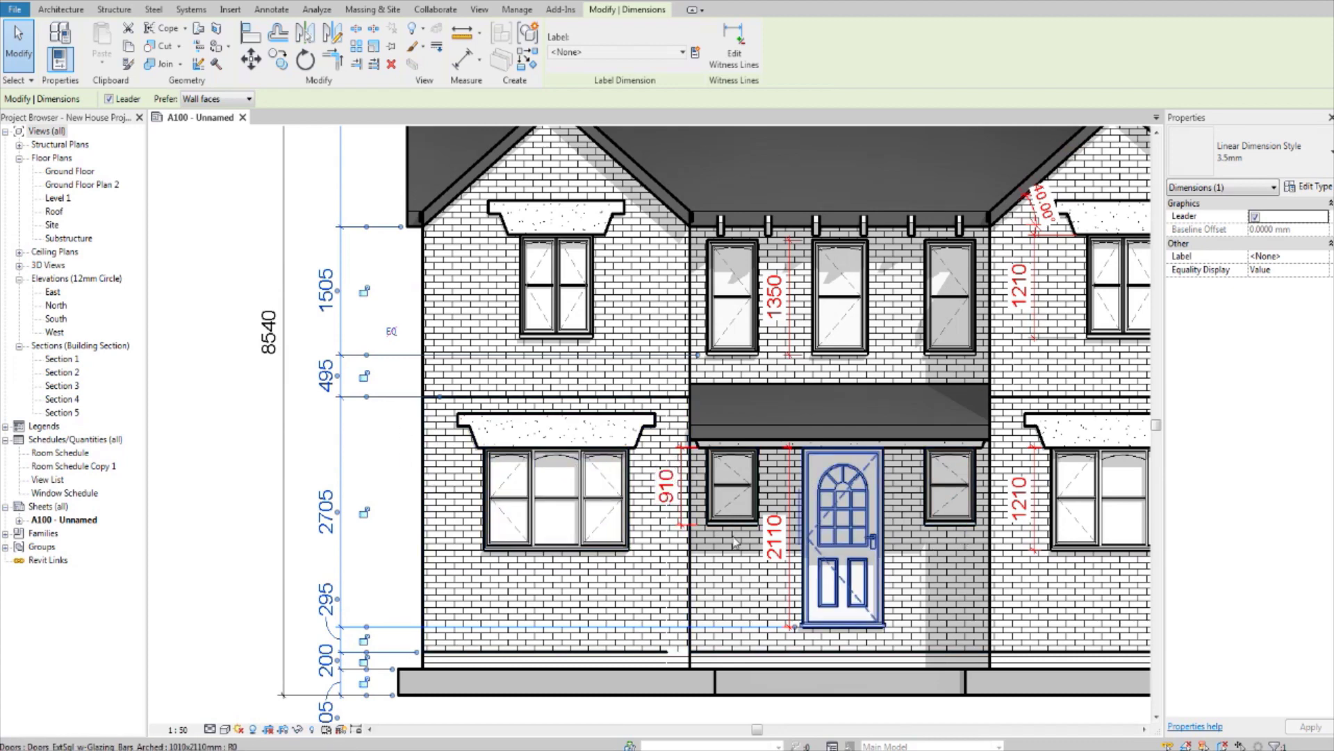
click(377, 443)
Pan up to the gable and roof top and reselect the string to check the 3036 segment
middle_drag(377, 443, 383, 530)
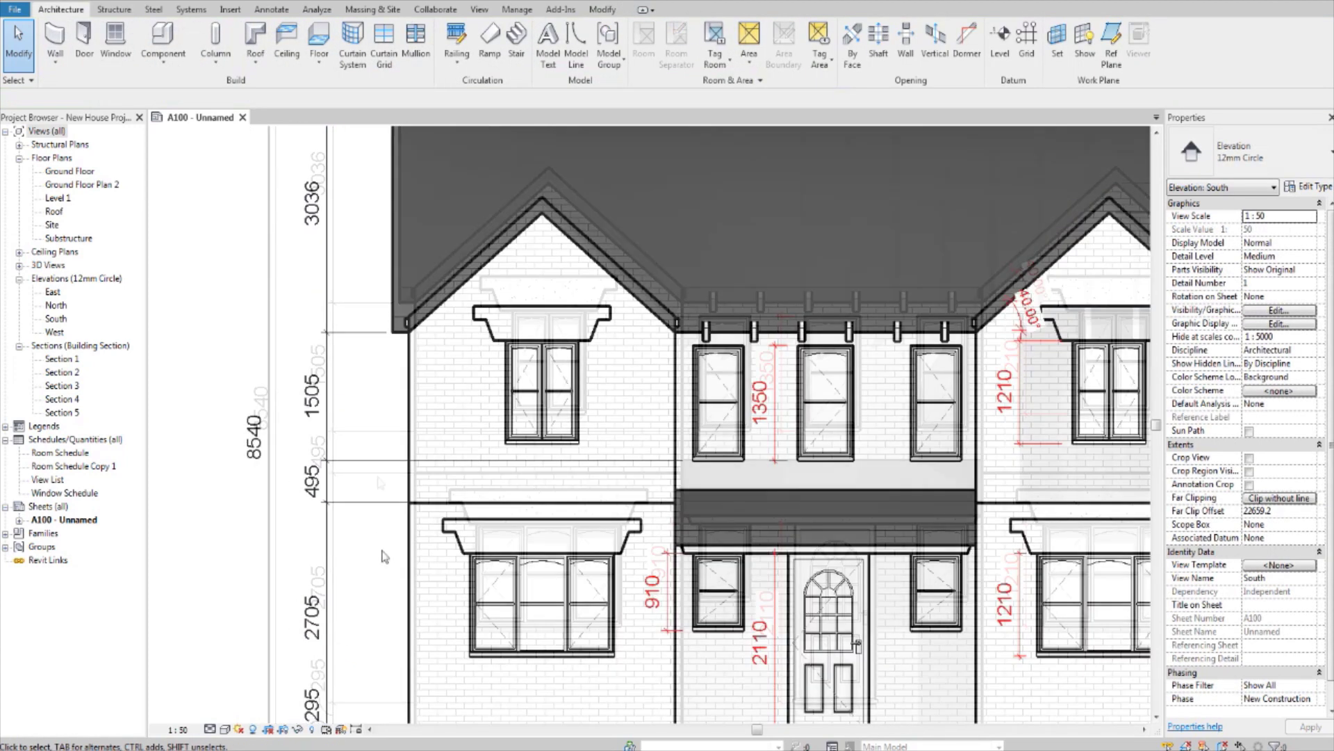
scroll(375, 530, up, 4)
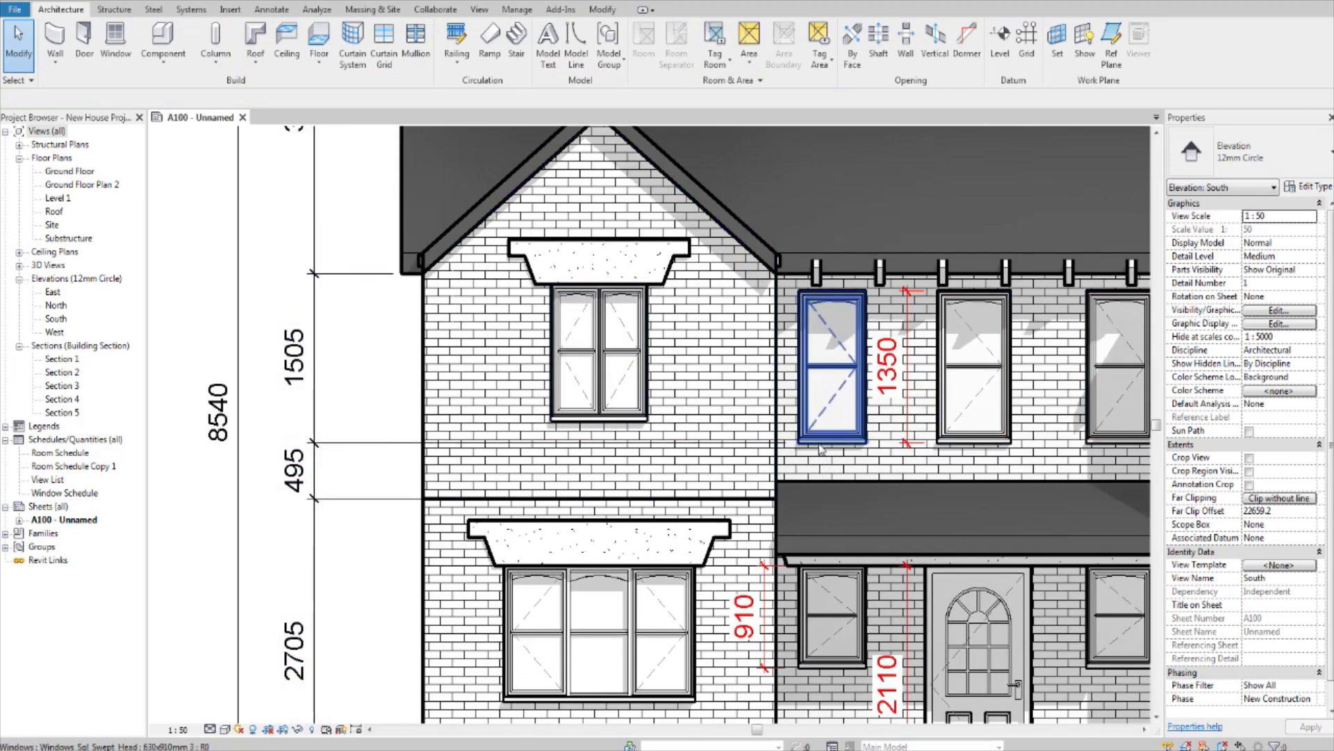
middle_drag(820, 448, 789, 509)
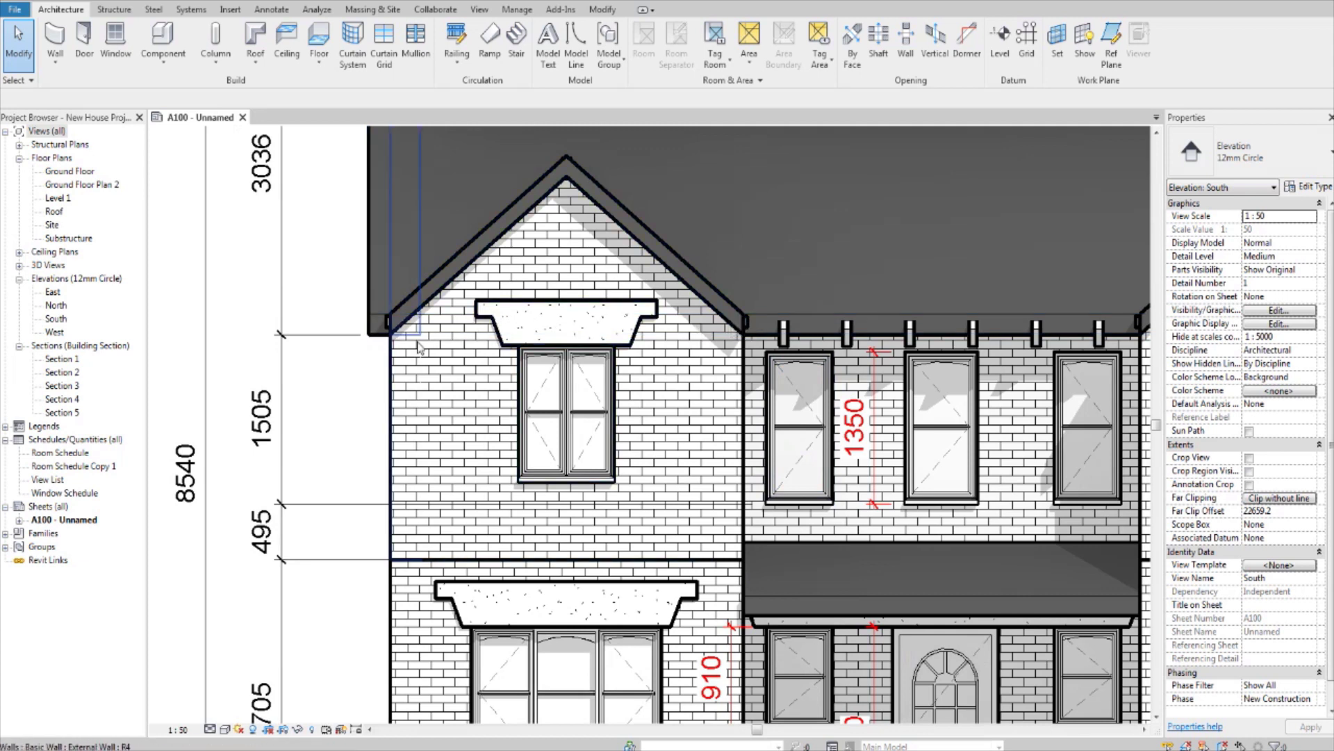
click(335, 342)
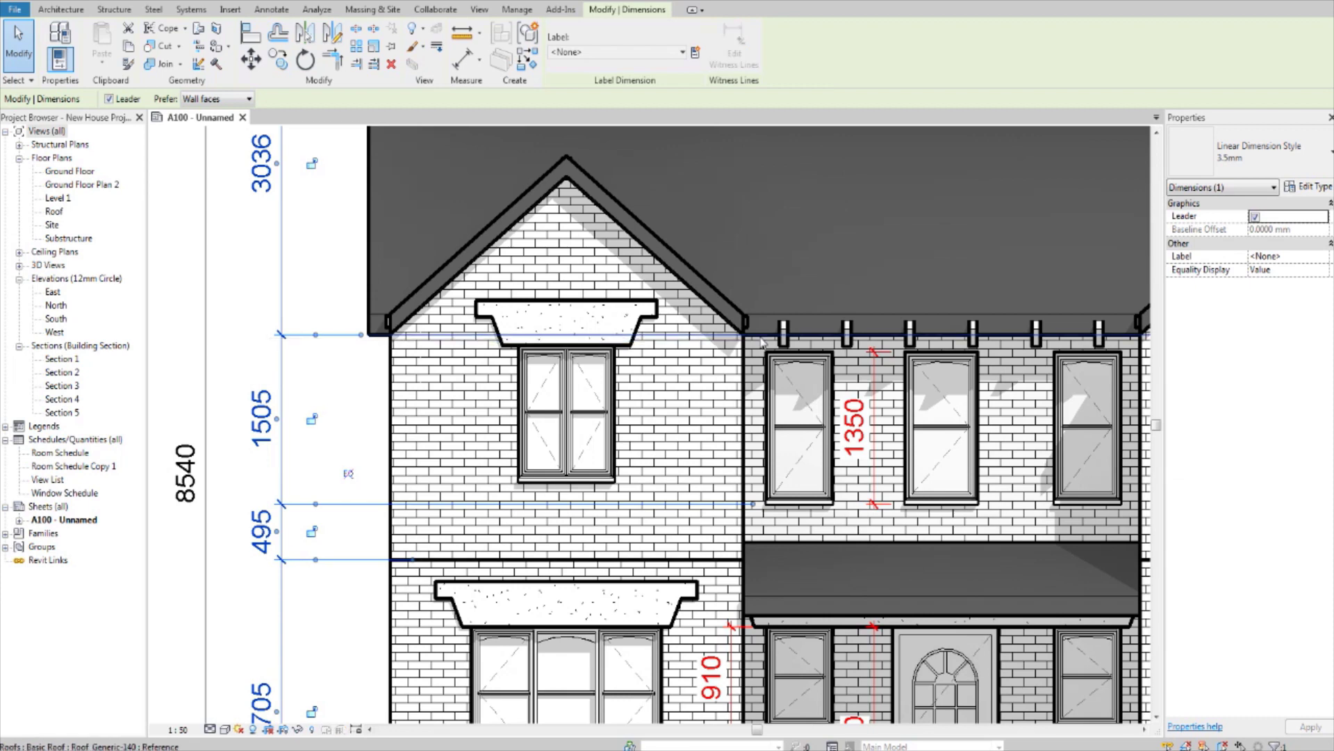
click(330, 392)
scroll(336, 391, down, 2)
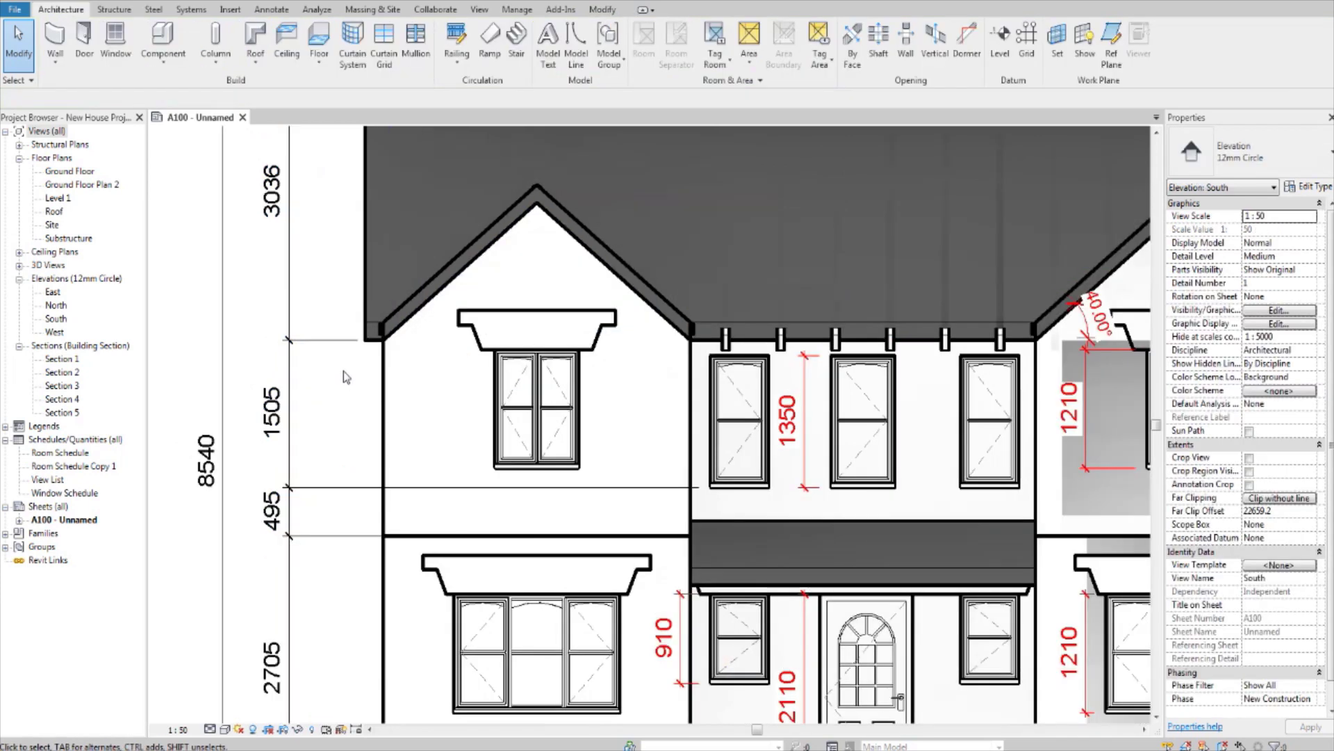
middle_drag(354, 348, 381, 478)
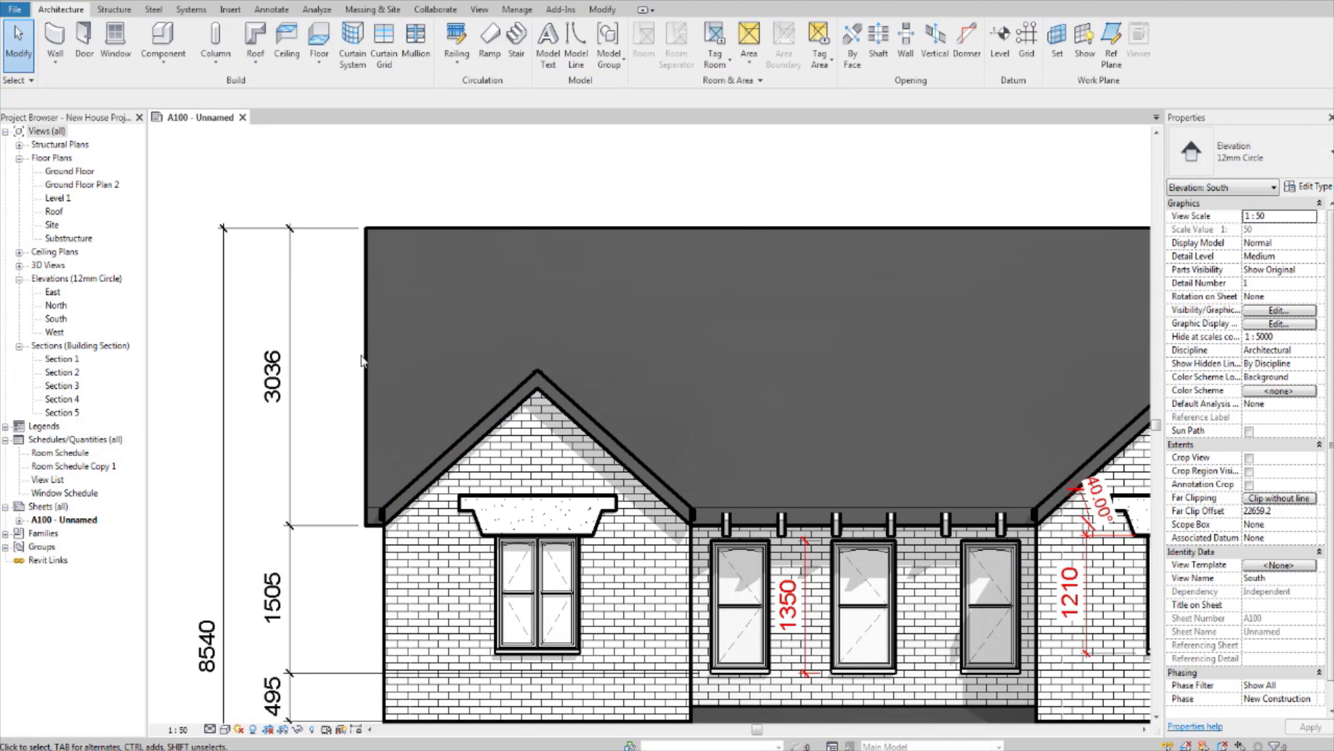
scroll(335, 281, down, 5)
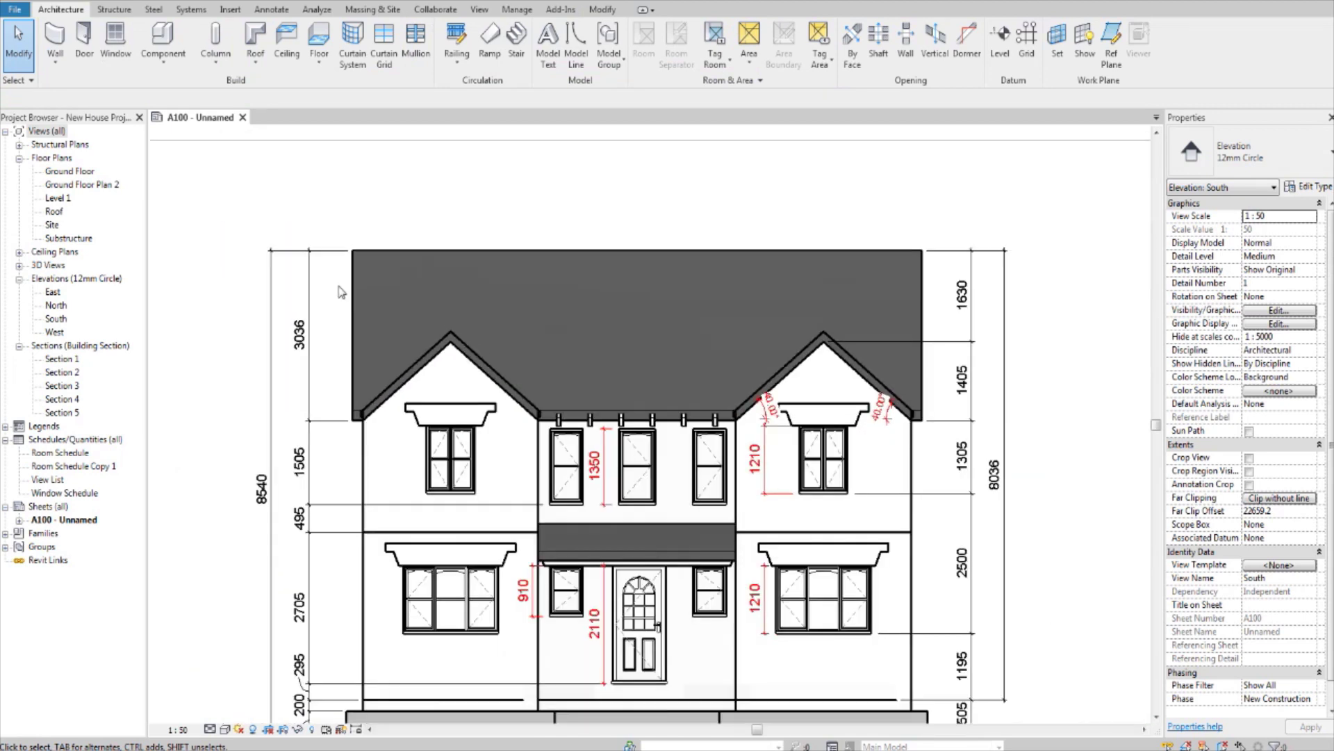
middle_drag(494, 433, 456, 435)
middle_drag(630, 431, 443, 417)
middle_drag(819, 531, 633, 496)
middle_drag(581, 420, 617, 431)
scroll(617, 427, up, 1)
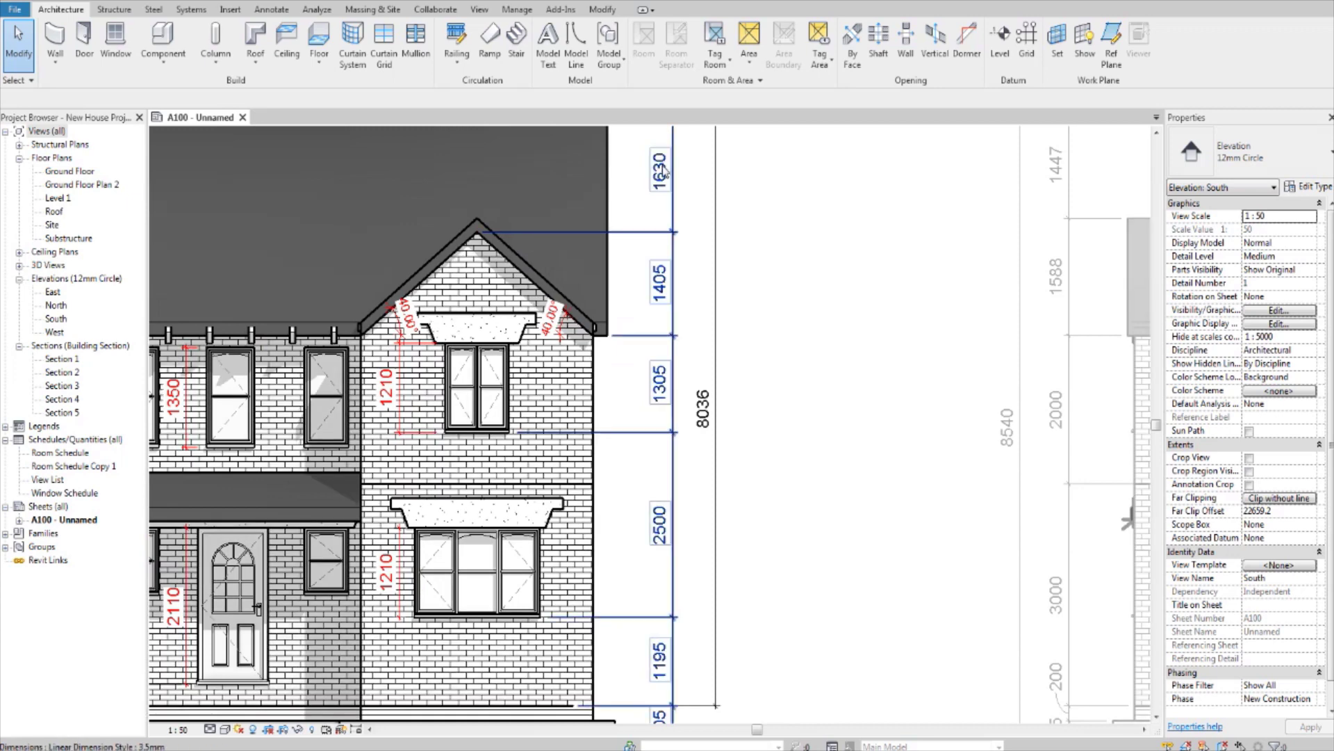
scroll(647, 331, down, 1)
middle_drag(703, 352, 826, 334)
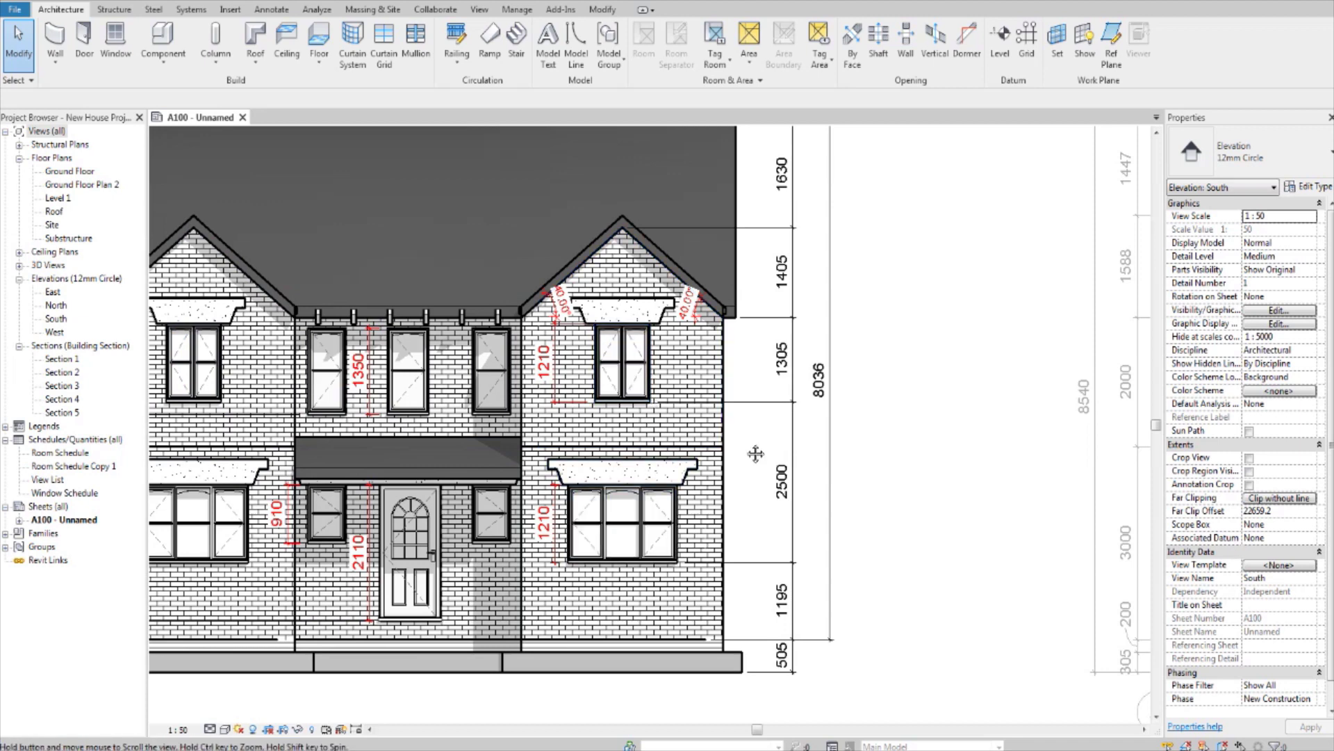
middle_drag(657, 381, 527, 411)
middle_drag(699, 399, 882, 364)
scroll(490, 547, up, 1)
middle_drag(410, 481, 526, 498)
scroll(490, 548, down, 2)
scroll(526, 499, up, 3)
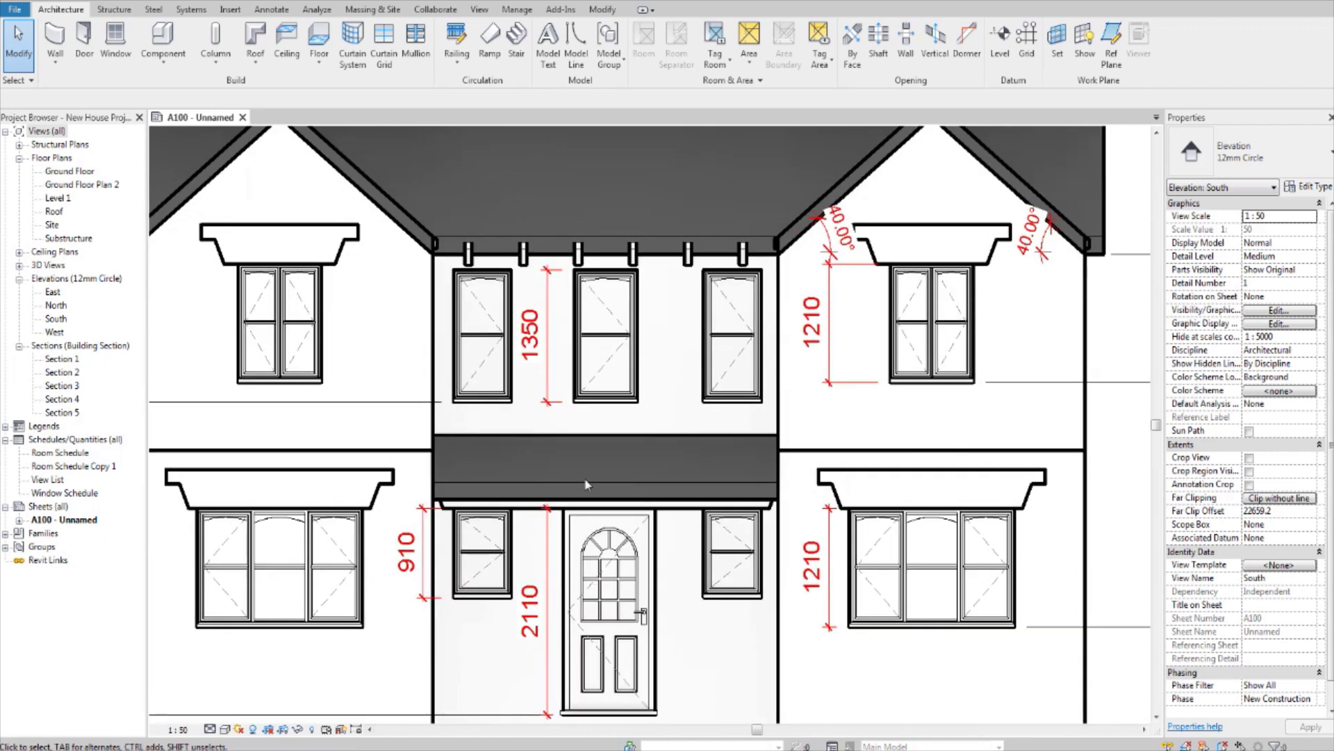
scroll(556, 418, up, 1)
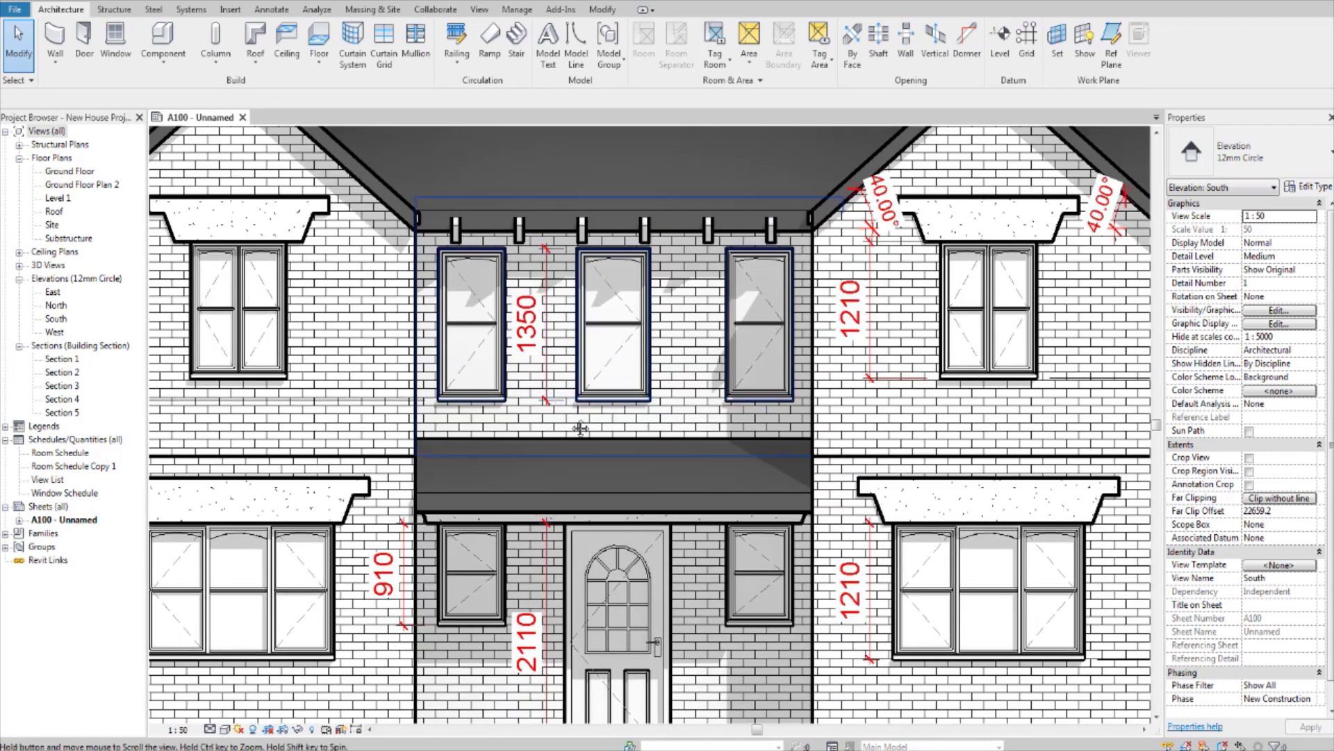
middle_drag(581, 429, 522, 325)
middle_drag(608, 462, 583, 467)
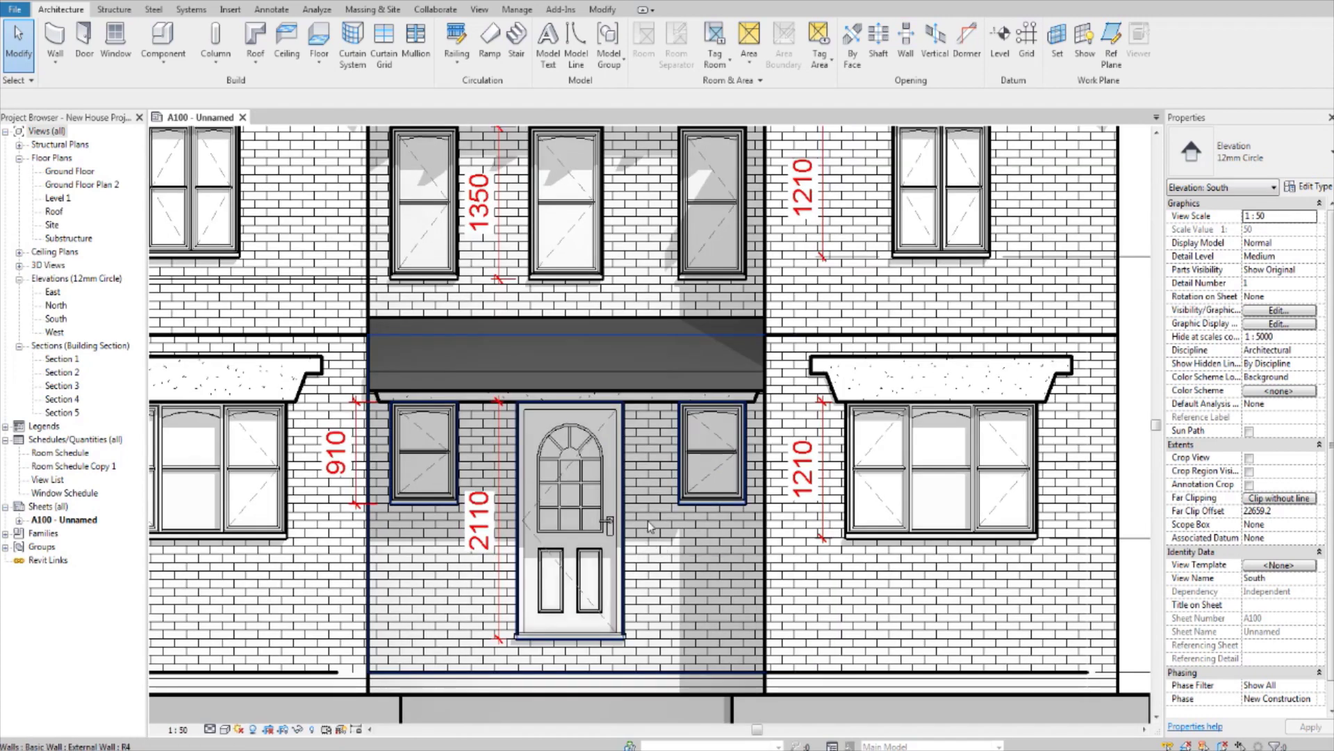
scroll(638, 515, down, 3)
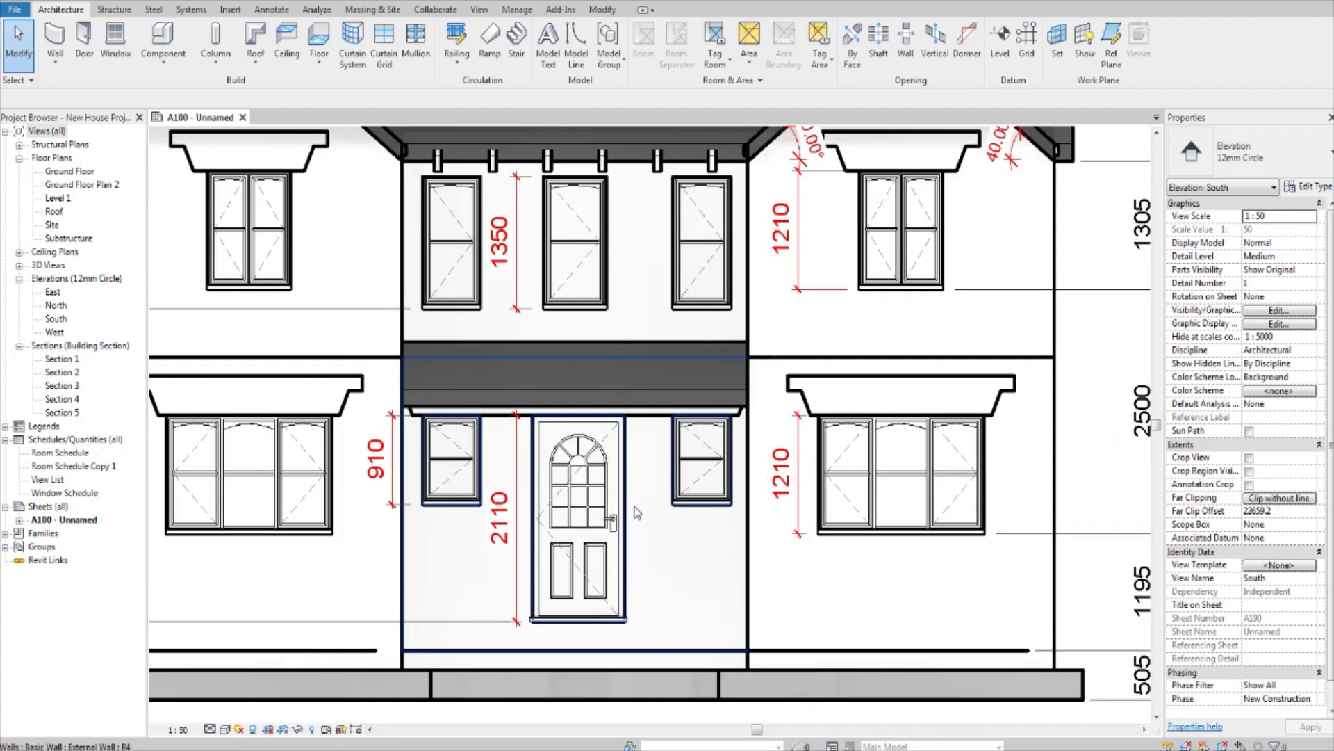
scroll(650, 515, up, 2)
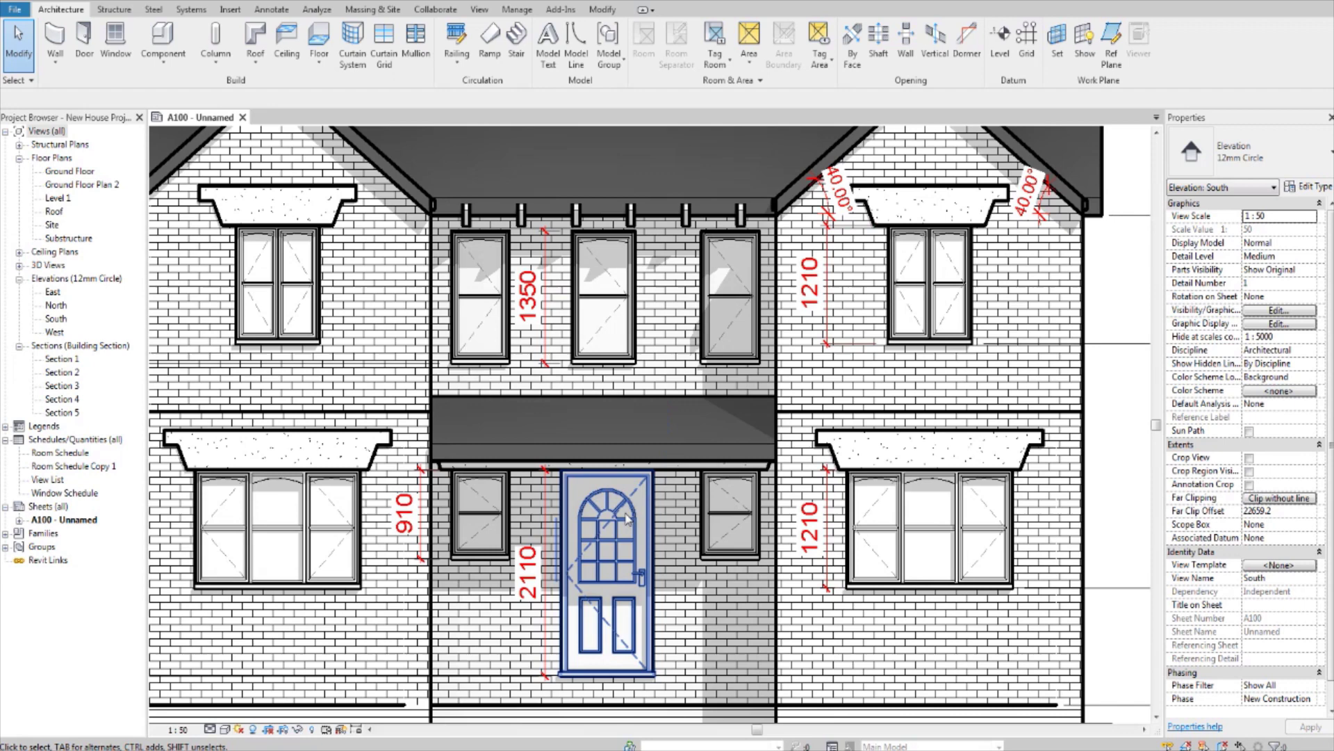
middle_drag(674, 511, 570, 530)
middle_drag(759, 408, 571, 467)
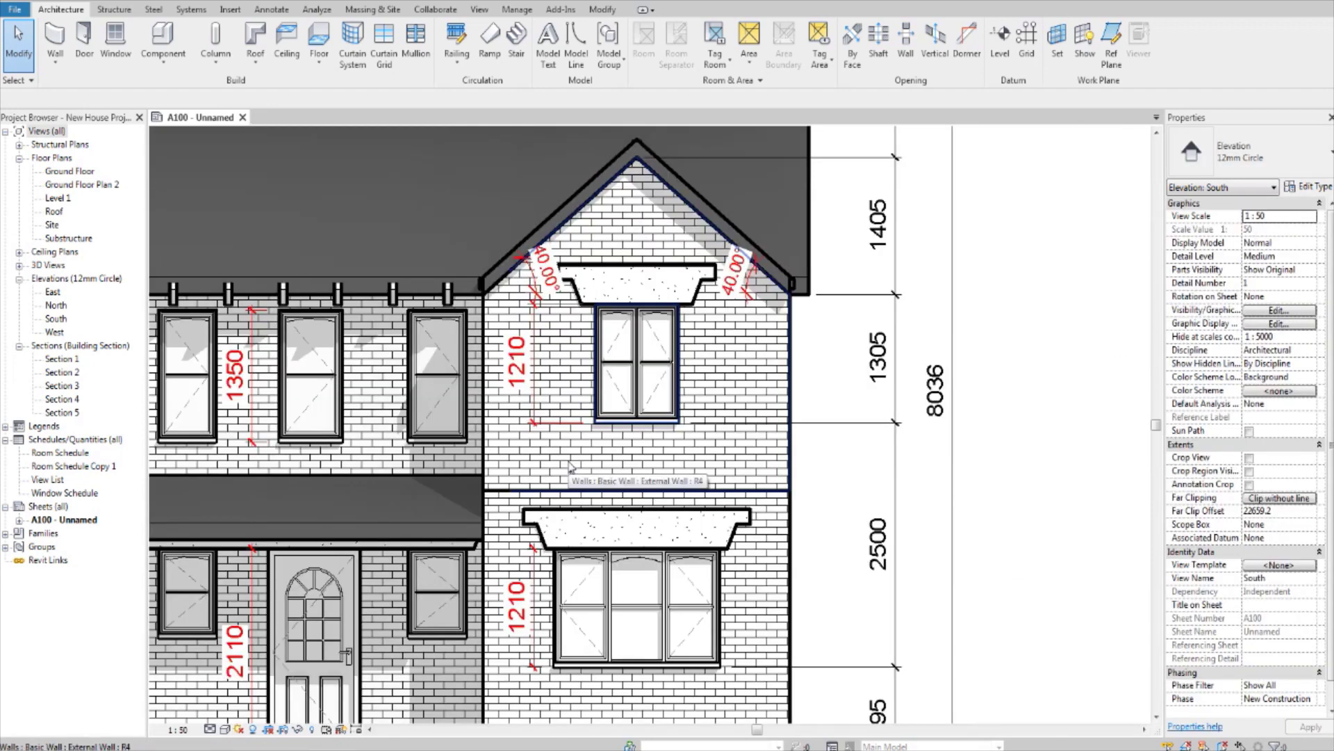
scroll(570, 465, up, 3)
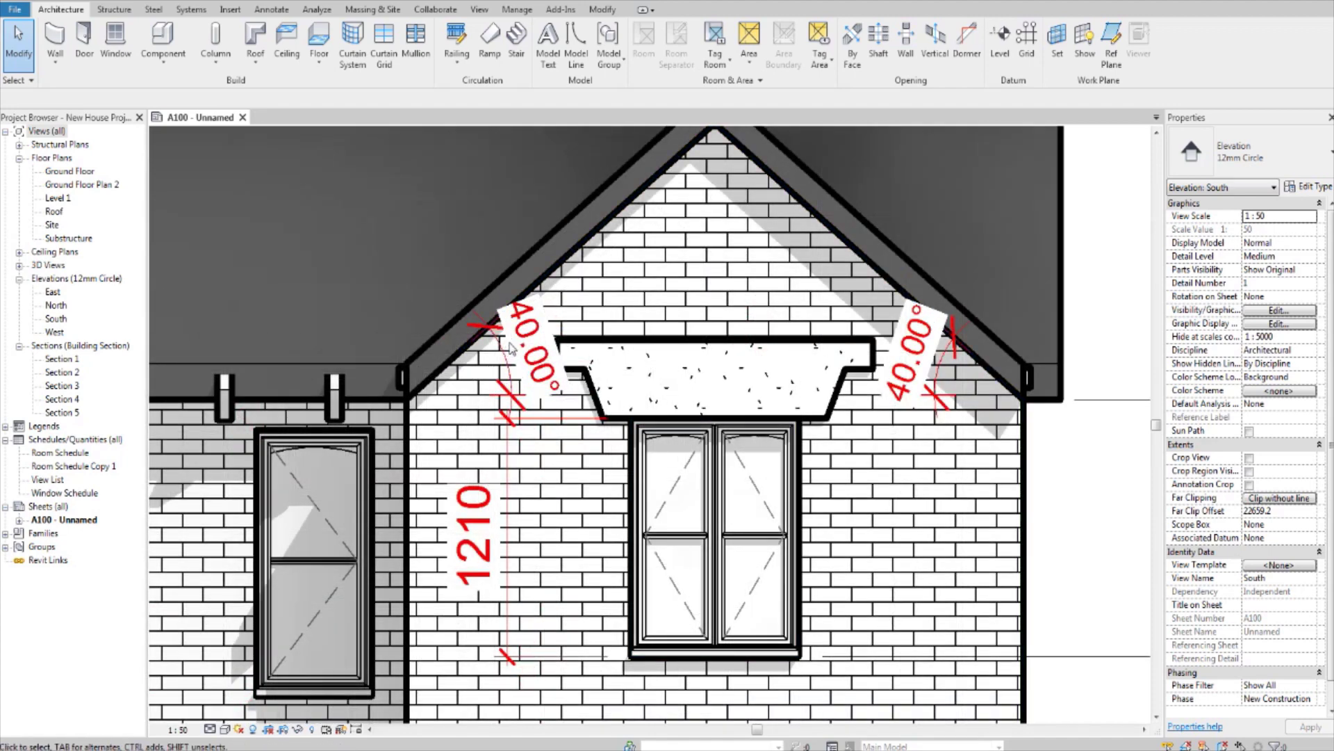
scroll(511, 347, up, 2)
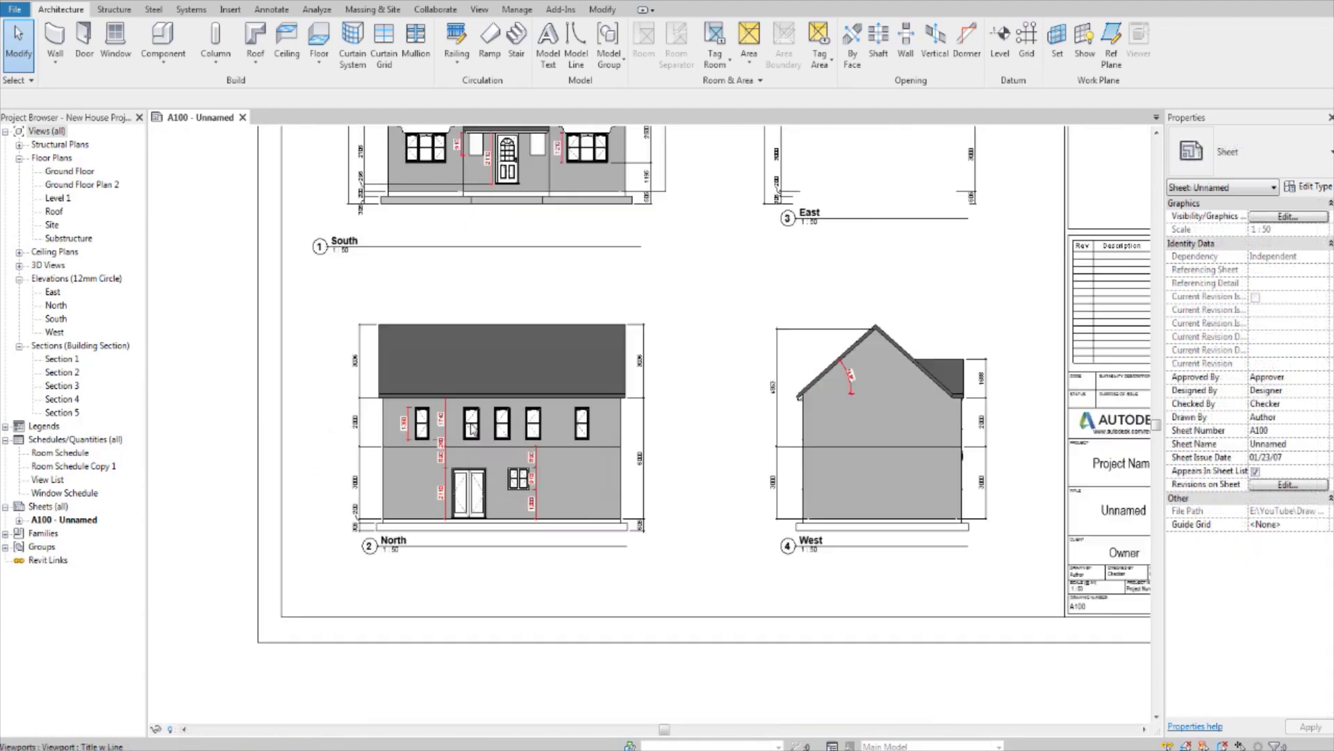
scroll(459, 438, up, 4)
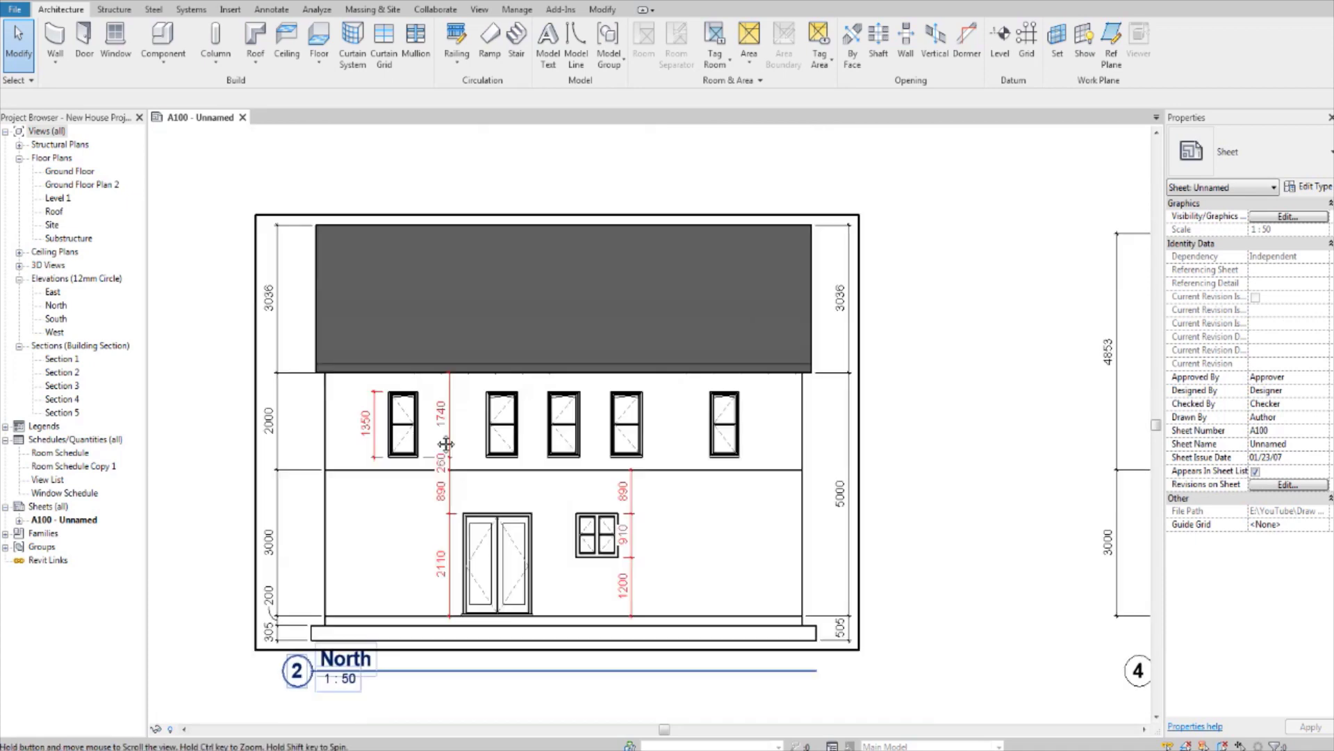
middle_drag(445, 444, 513, 449)
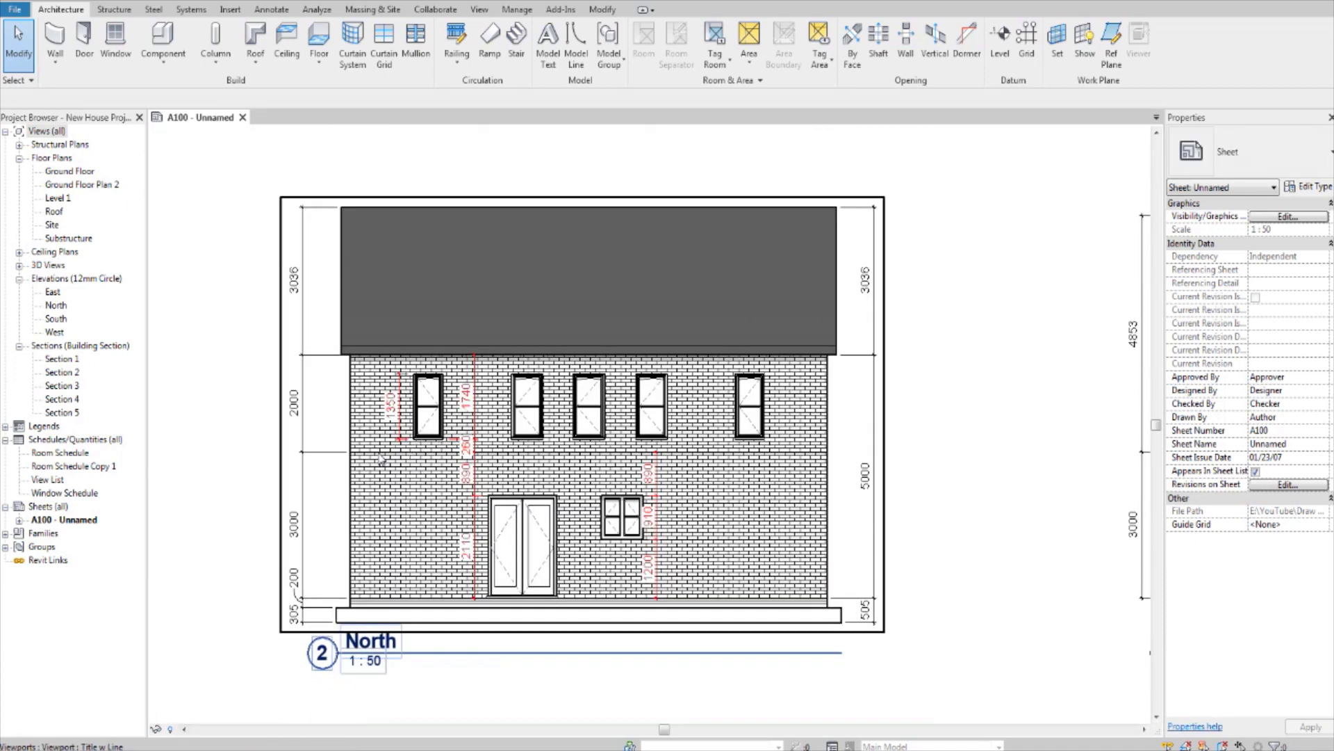
scroll(332, 590, up, 2)
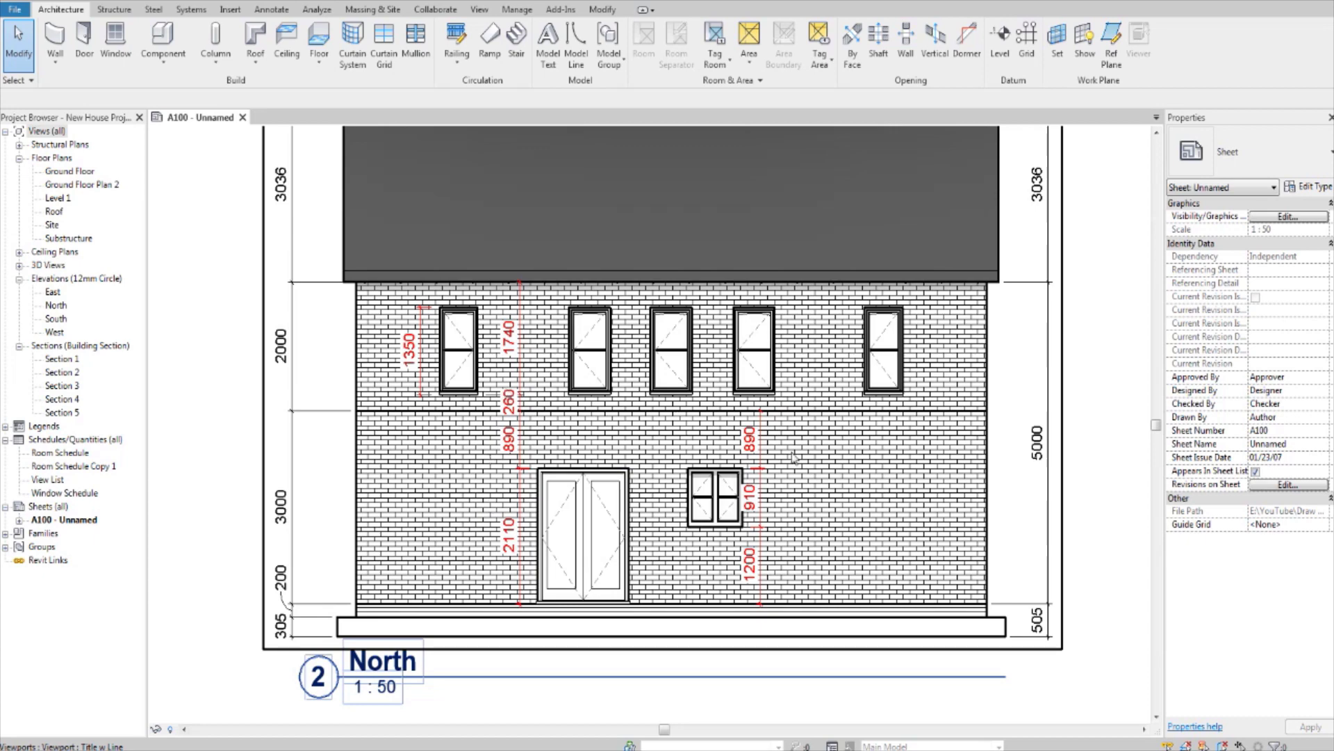
middle_drag(794, 457, 776, 455)
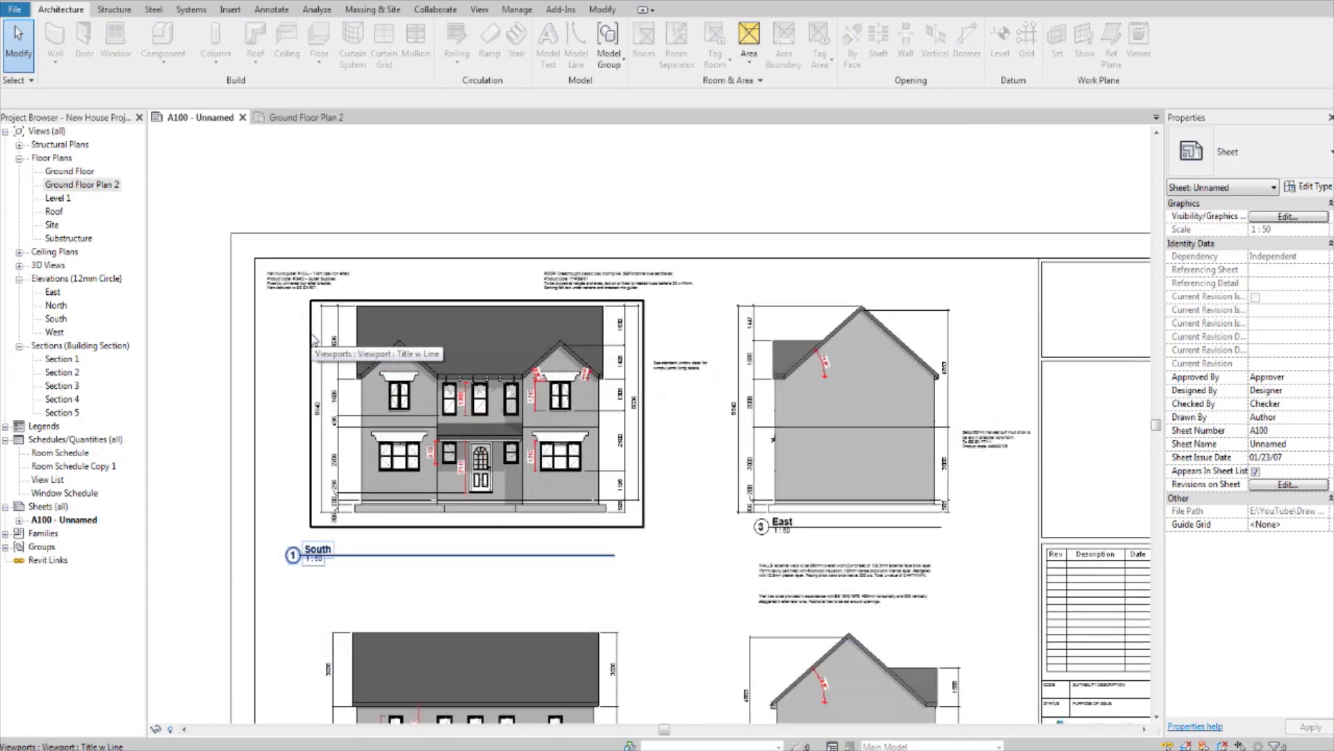
scroll(530, 322, up, 4)
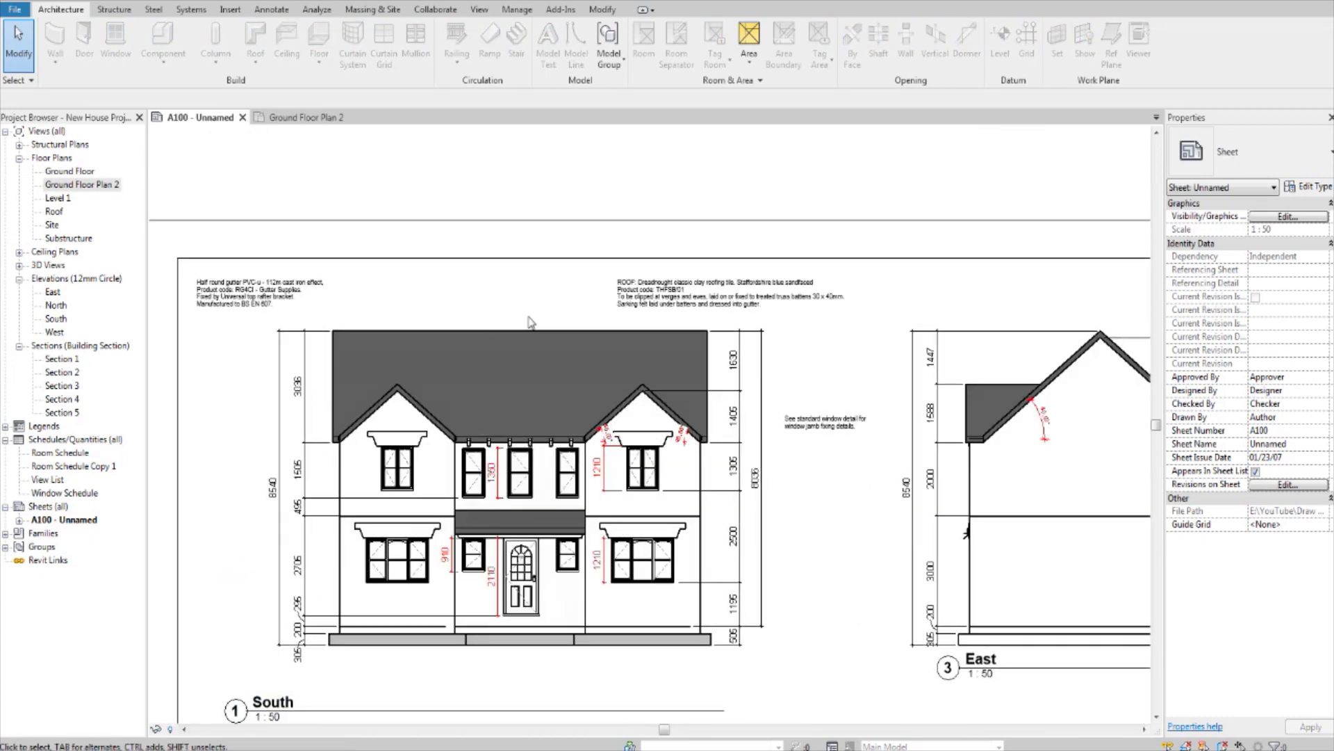
scroll(531, 322, up, 4)
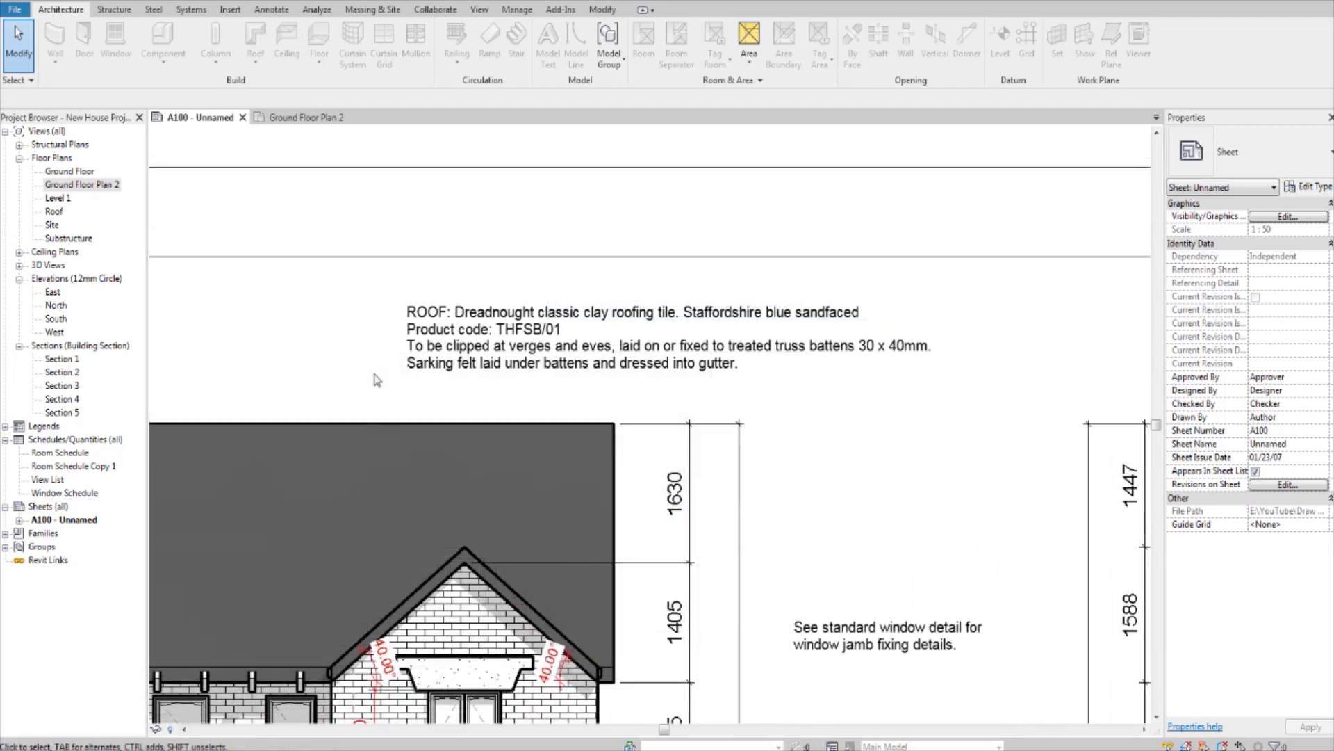
scroll(488, 391, up, 1)
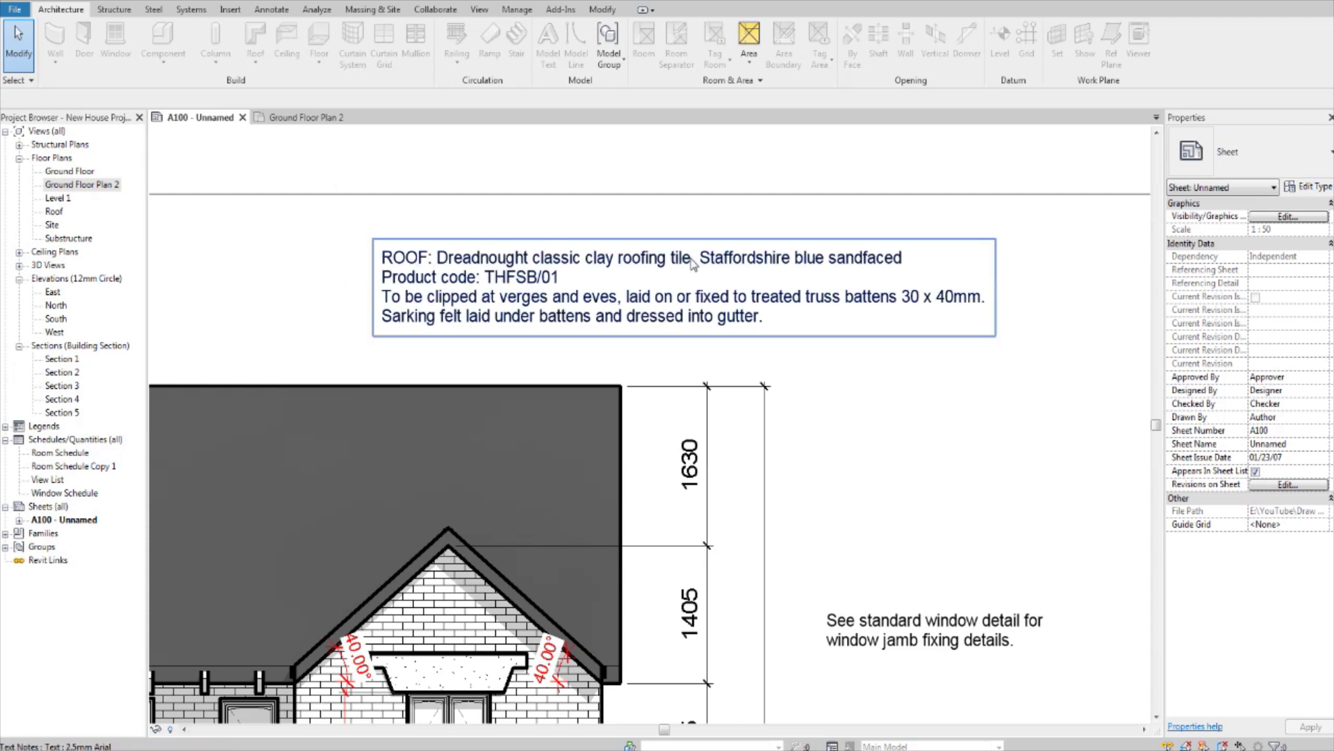
middle_drag(724, 324, 859, 283)
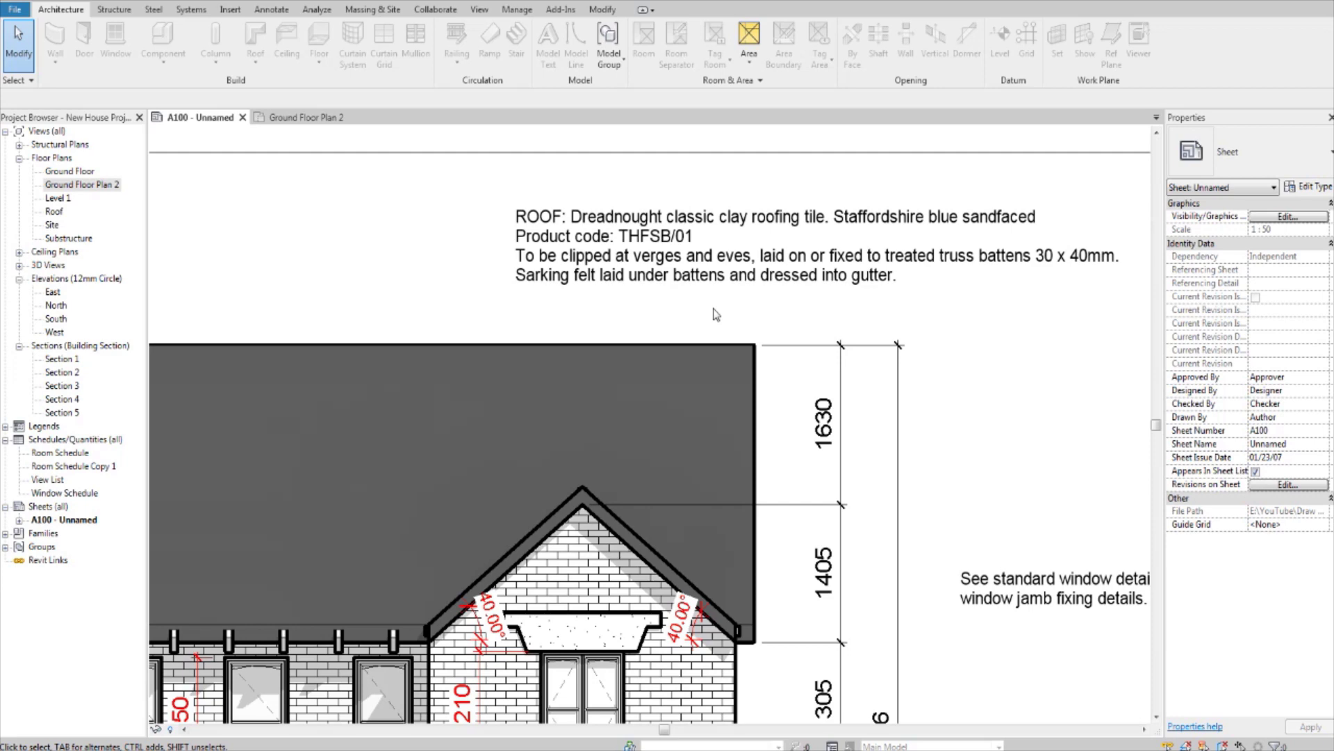
scroll(717, 314, down, 4)
scroll(441, 267, up, 3)
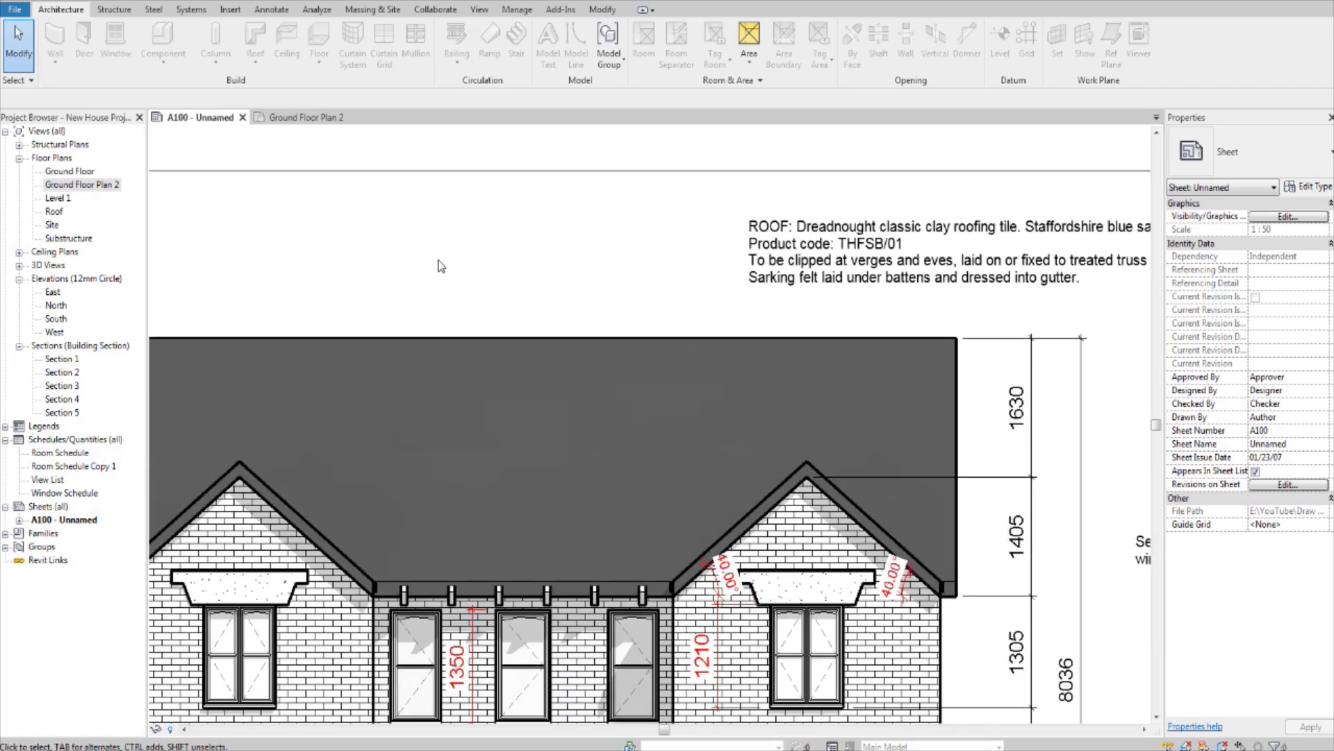
middle_drag(427, 277, 715, 308)
middle_drag(583, 284, 750, 298)
scroll(471, 313, up, 1)
middle_drag(471, 313, 556, 348)
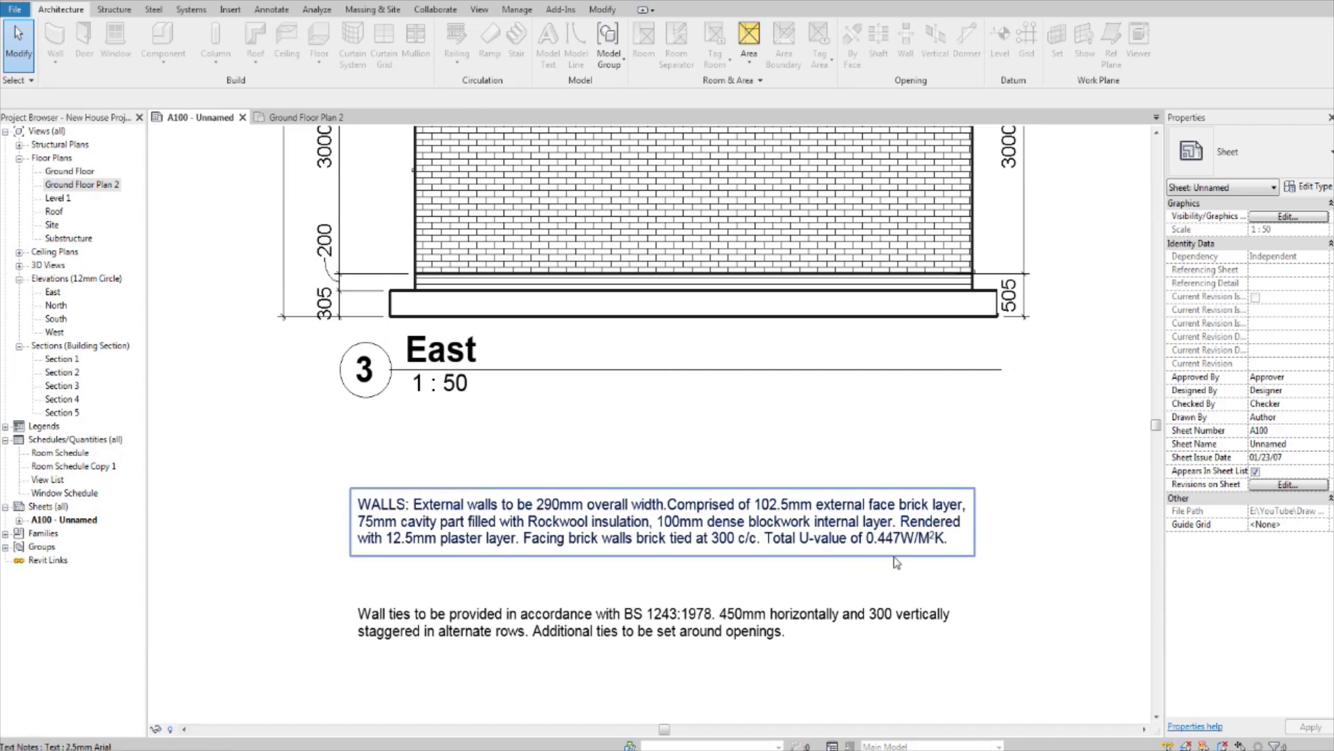
scroll(896, 562, up, 3)
scroll(1018, 554, down, 3)
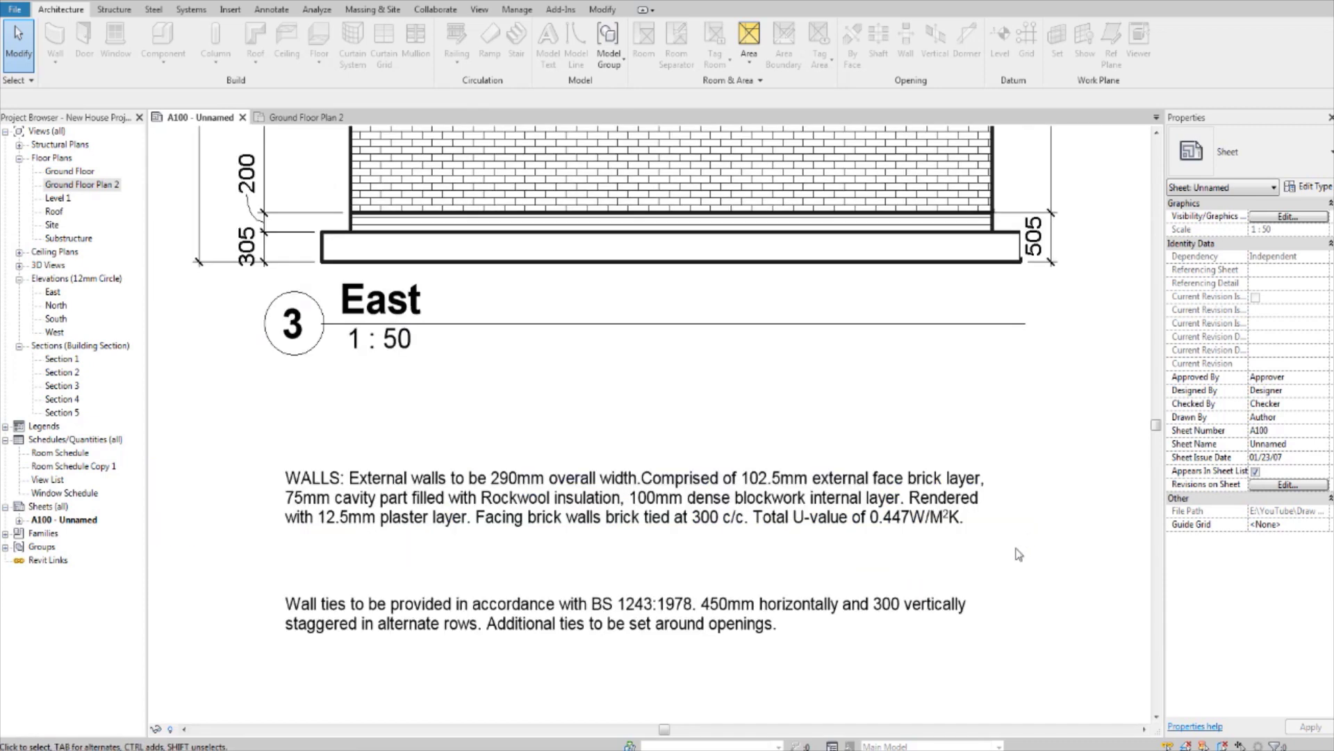
scroll(946, 514, down, 2)
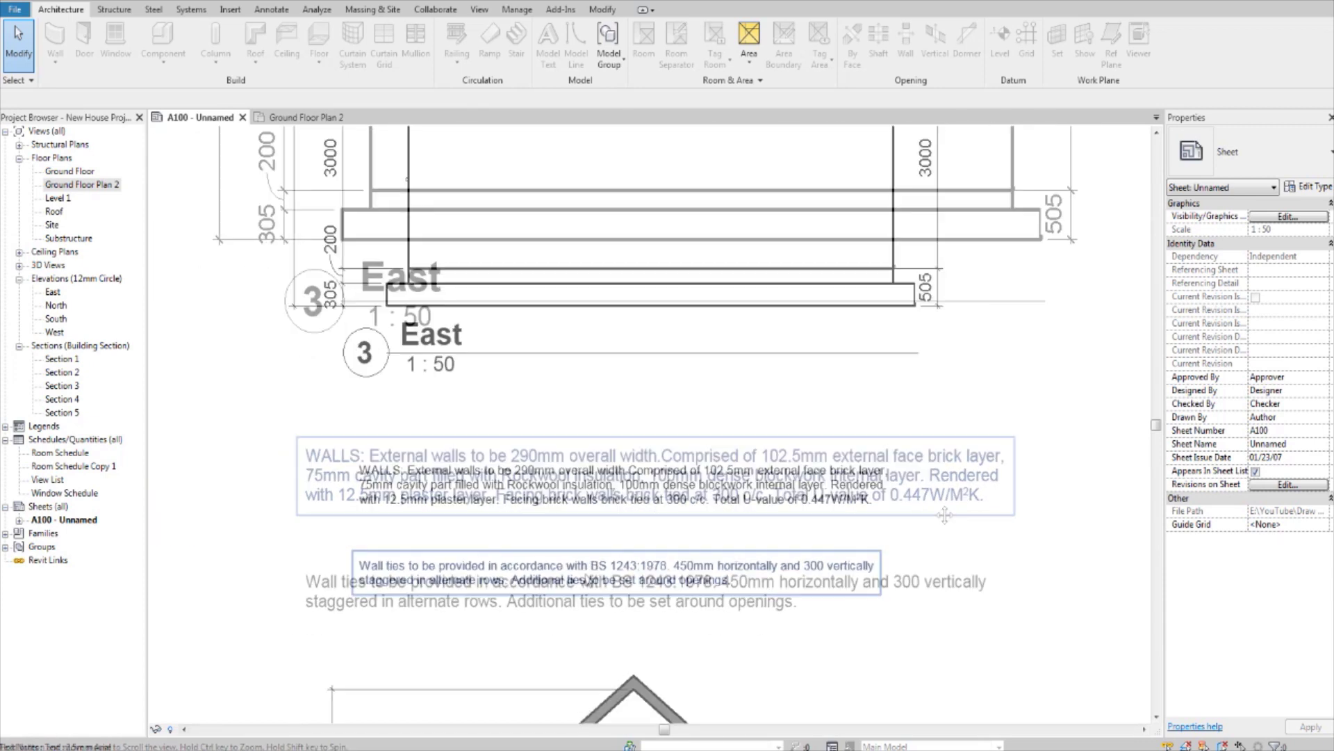
scroll(587, 580, down, 3)
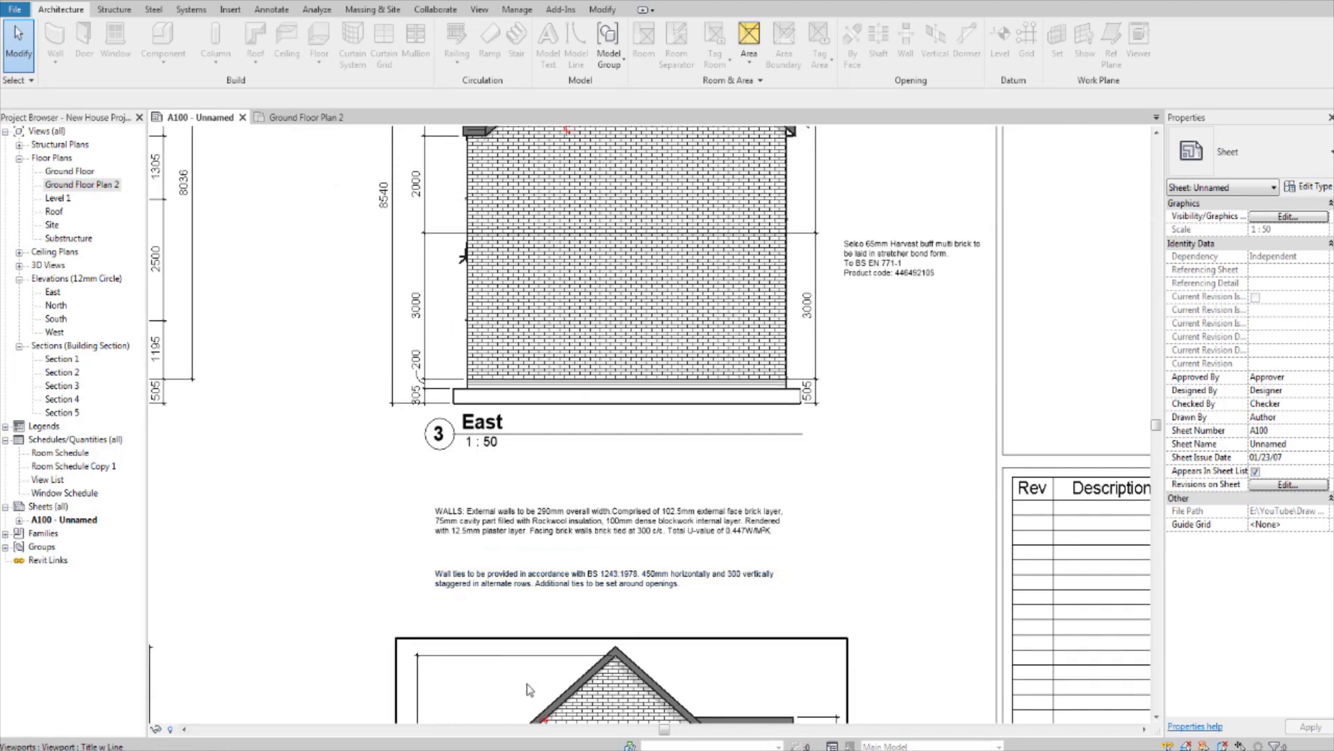
middle_drag(583, 586, 602, 569)
scroll(561, 551, up, 2)
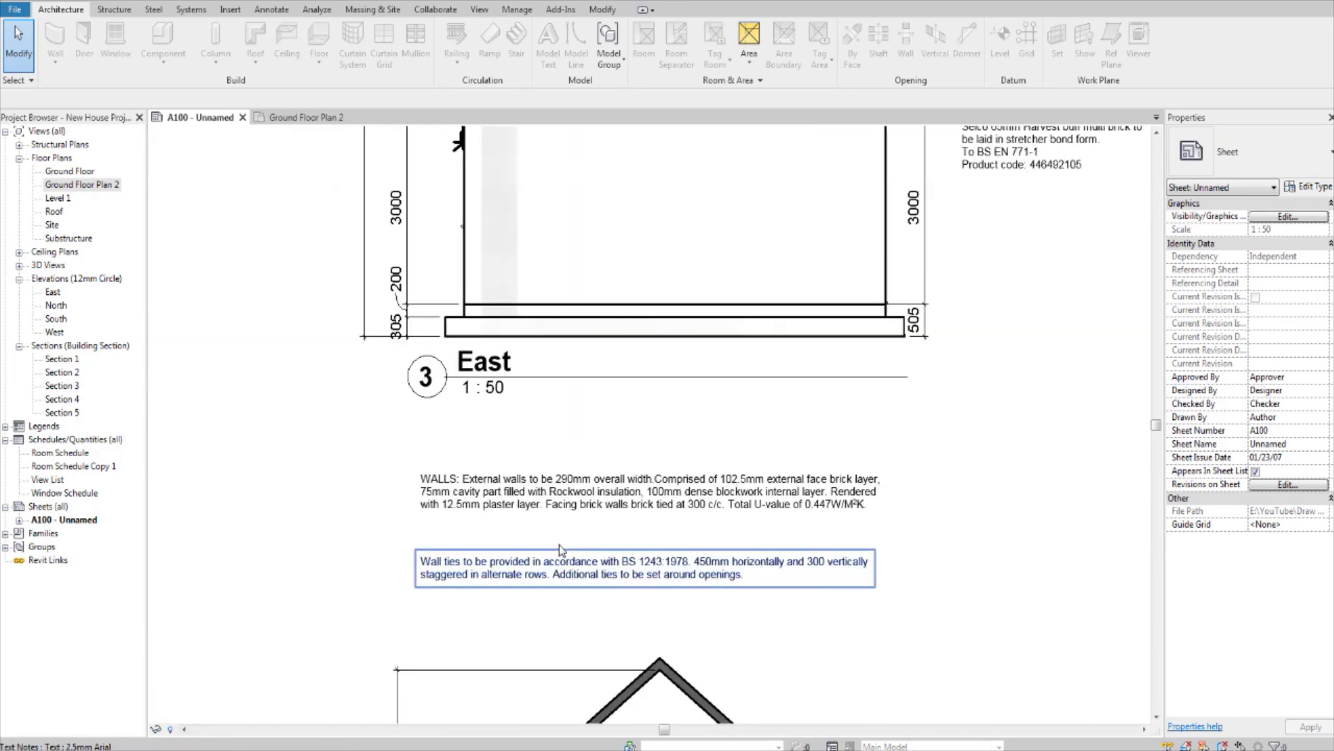
scroll(561, 549, up, 1)
middle_drag(527, 603, 537, 584)
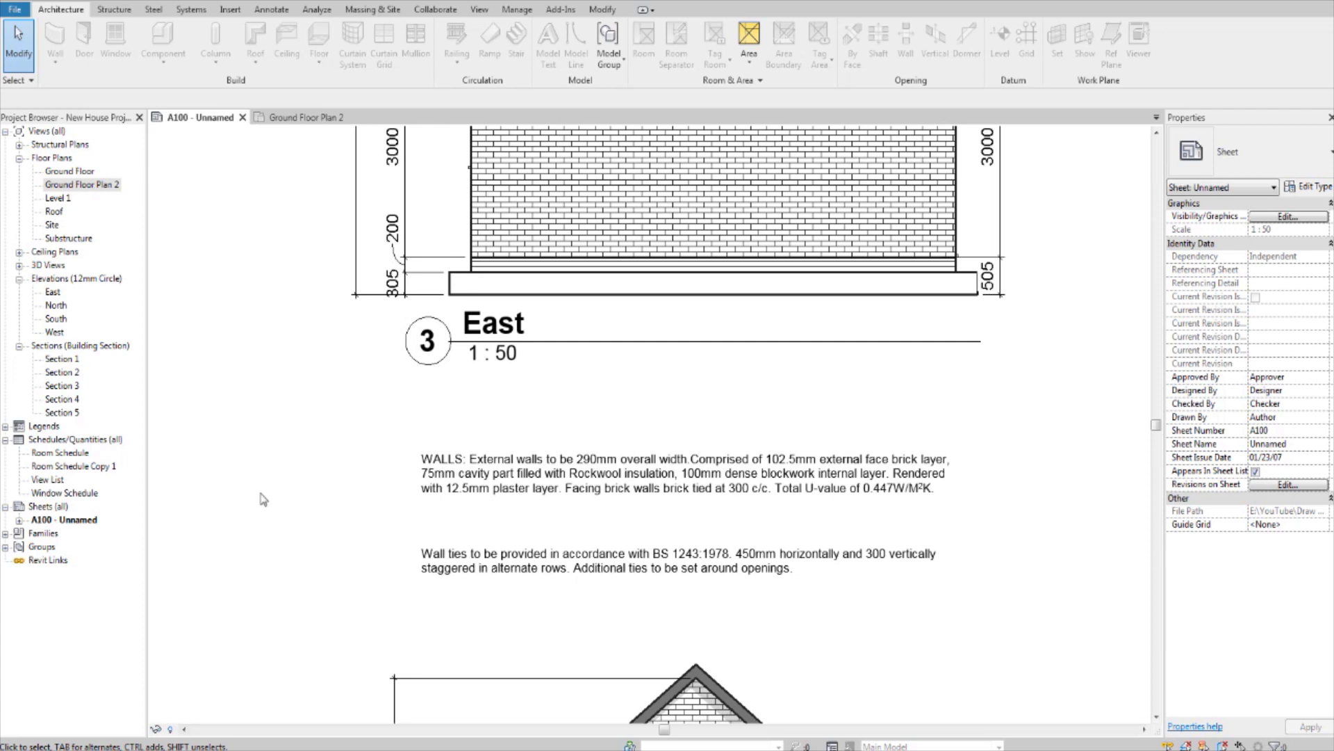
scroll(334, 473, down, 5)
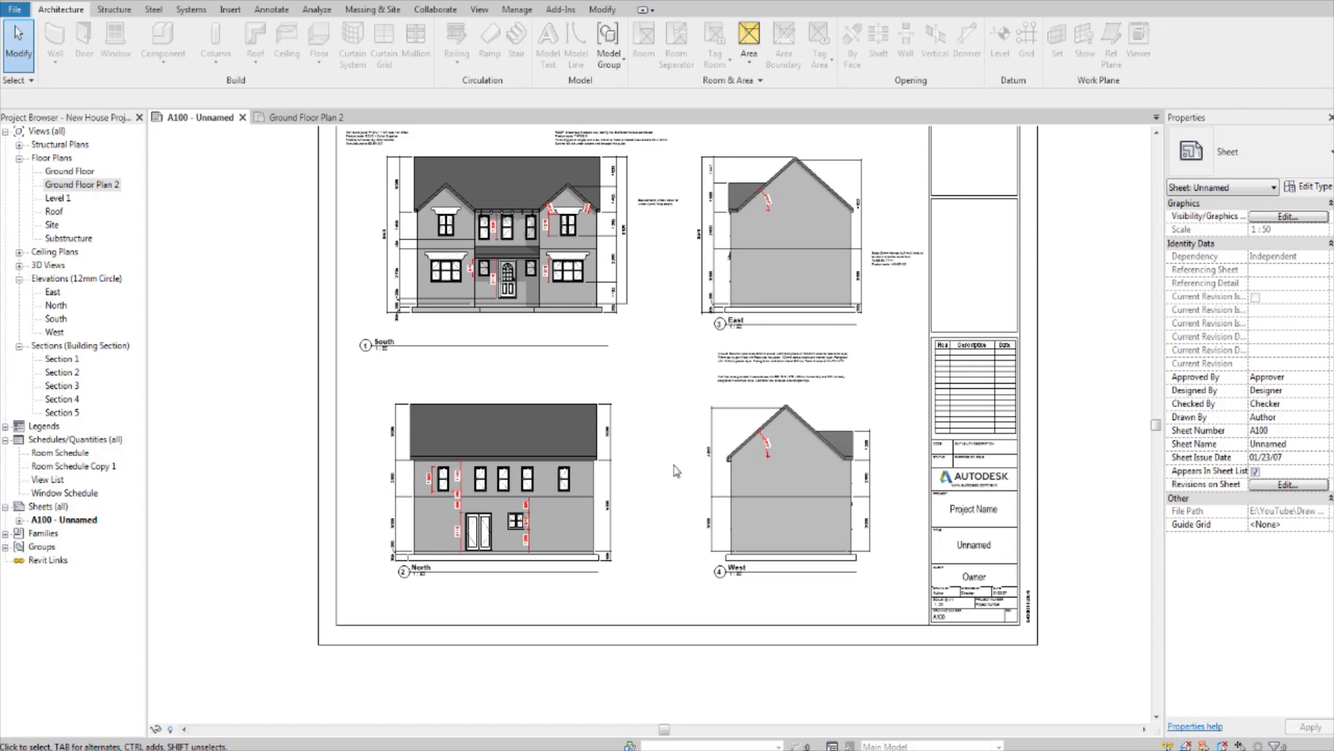
middle_drag(738, 340, 749, 385)
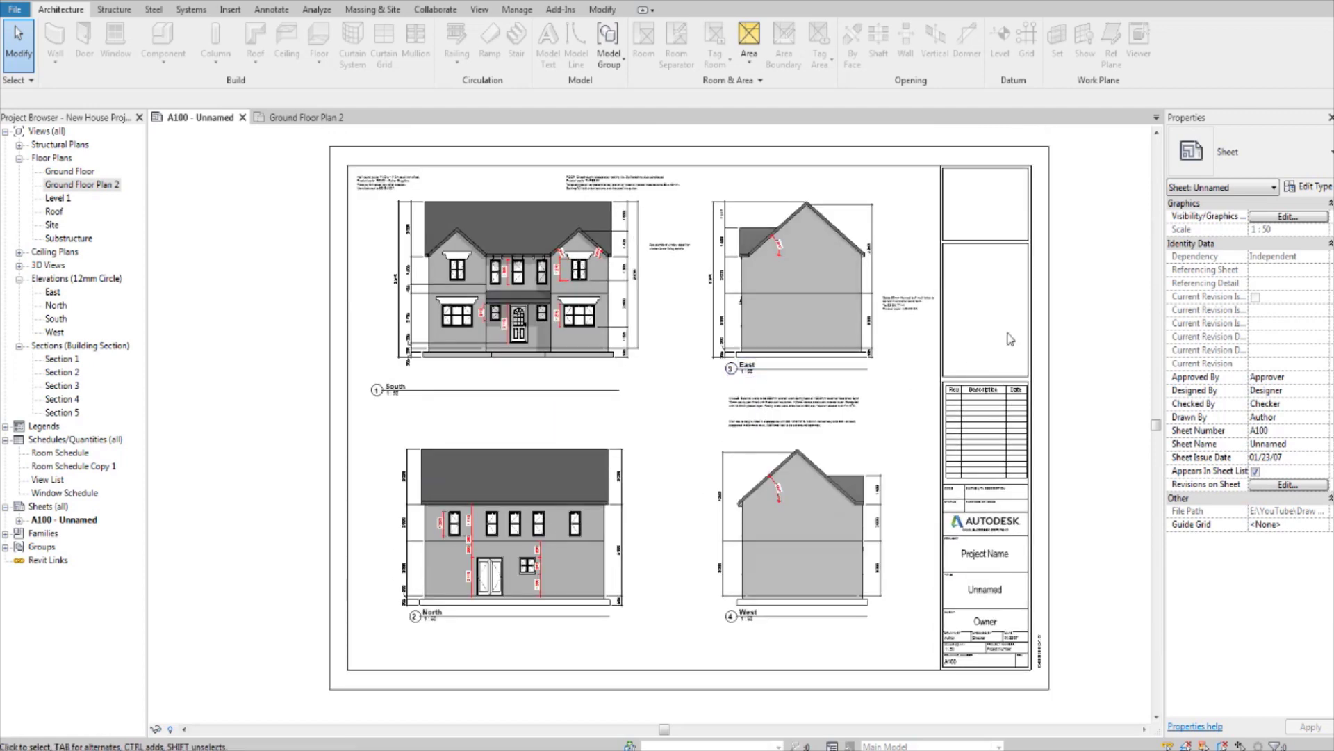